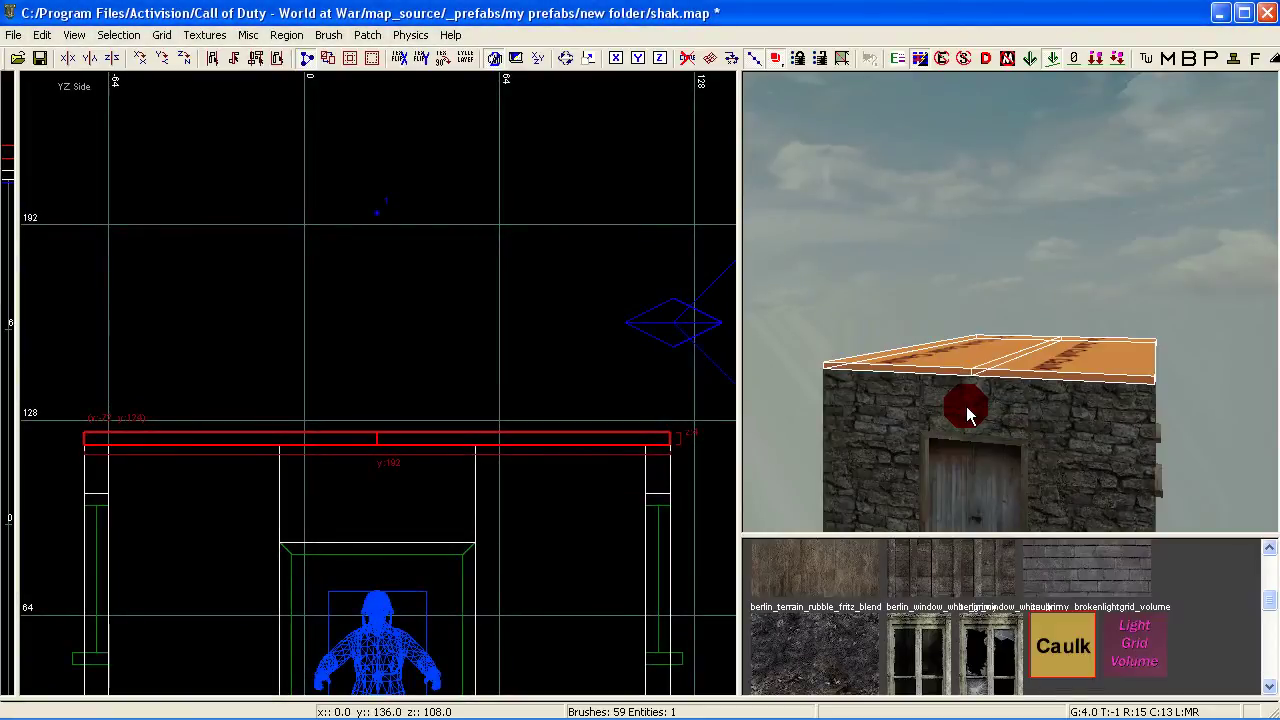
# Step: Raise the inner edge of the roof slab on the positive Y side by 76 units to form a slope
pyautogui.moveTo(967, 414); pyautogui.dragTo(1003, 437, button='right')
pyautogui.moveTo(402, 420); pyautogui.dragTo(398, 367, button='right')
pyautogui.scroll(-1, 404, 428)
pyautogui.hotkey('ctrl', 'Tab')
pyautogui.scroll(-3, 404, 437)
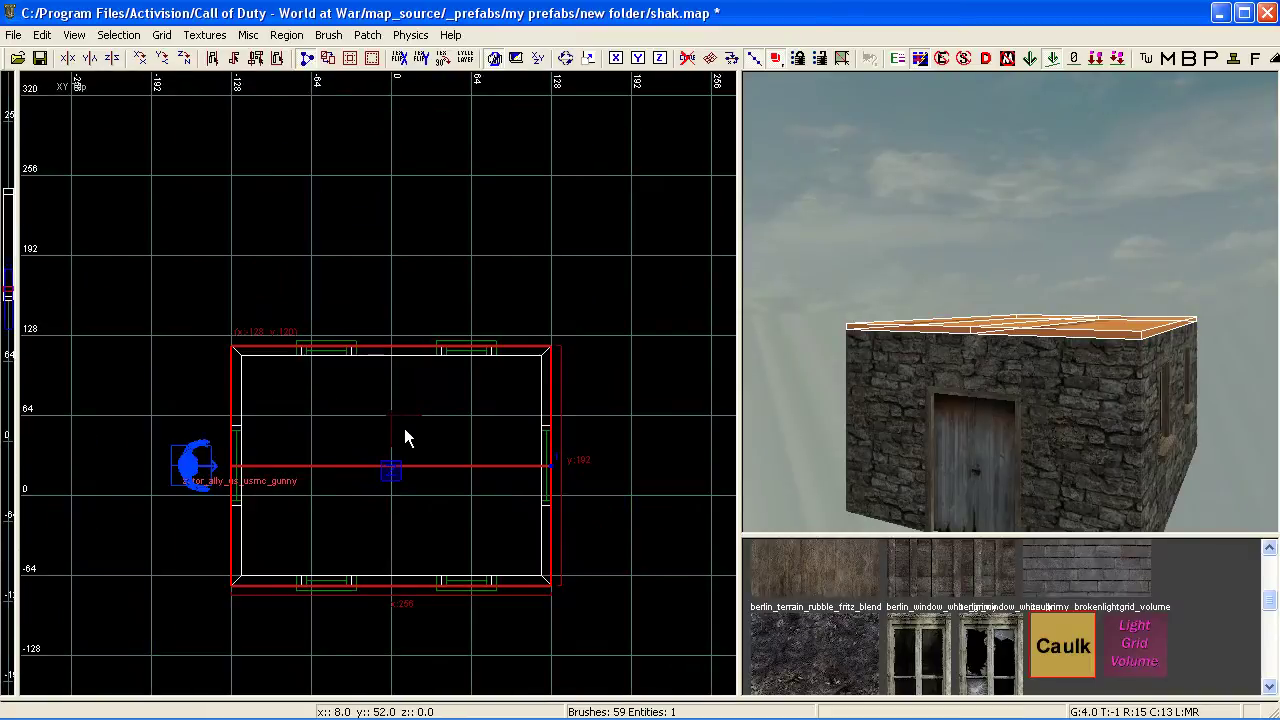
pyautogui.hotkey('ctrl', 'Tab')
pyautogui.hotkey('ctrl', 'Tab')
pyautogui.scroll(2, 404, 428)
pyautogui.press('Escape')
pyautogui.press('Escape')
pyautogui.keyDown('shift'); pyautogui.click(1062, 331); pyautogui.keyUp('shift')
pyautogui.scroll(2, 650, 372)
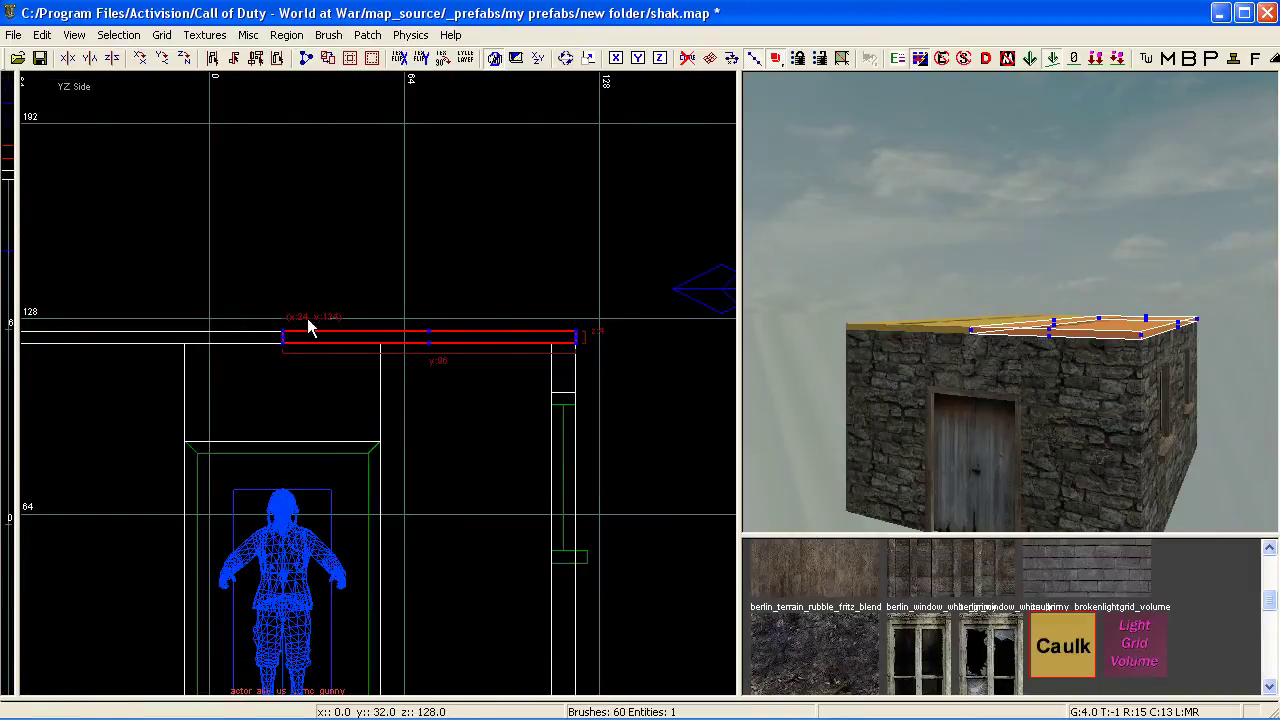
pyautogui.moveTo(300, 332); pyautogui.dragTo(334, 360, button='right')
pyautogui.moveTo(340, 395); pyautogui.dragTo(345, 164)
pyautogui.moveTo(338, 400); pyautogui.dragTo(342, 180)
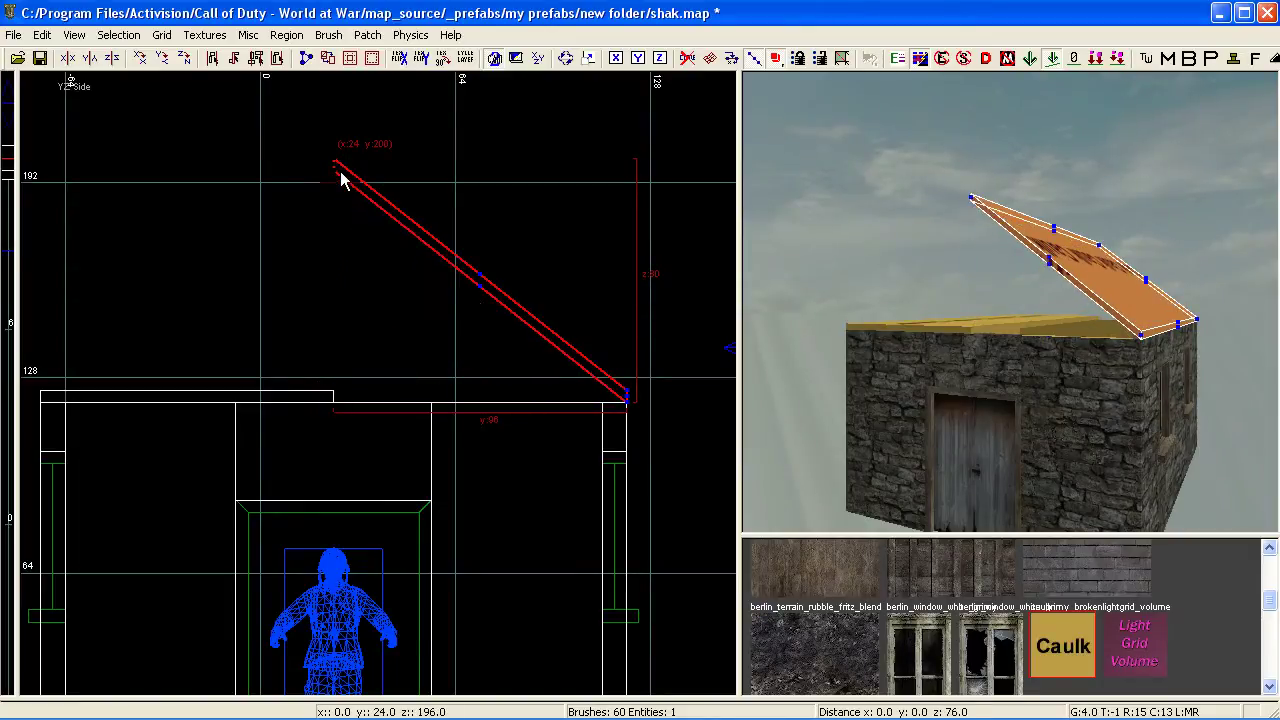
# Step: Raise the inner edge of the other roof slab by 76 units so both slabs meet at the ridge
pyautogui.press('Escape')
pyautogui.keyDown('shift'); pyautogui.click(970, 333); pyautogui.keyUp('shift')
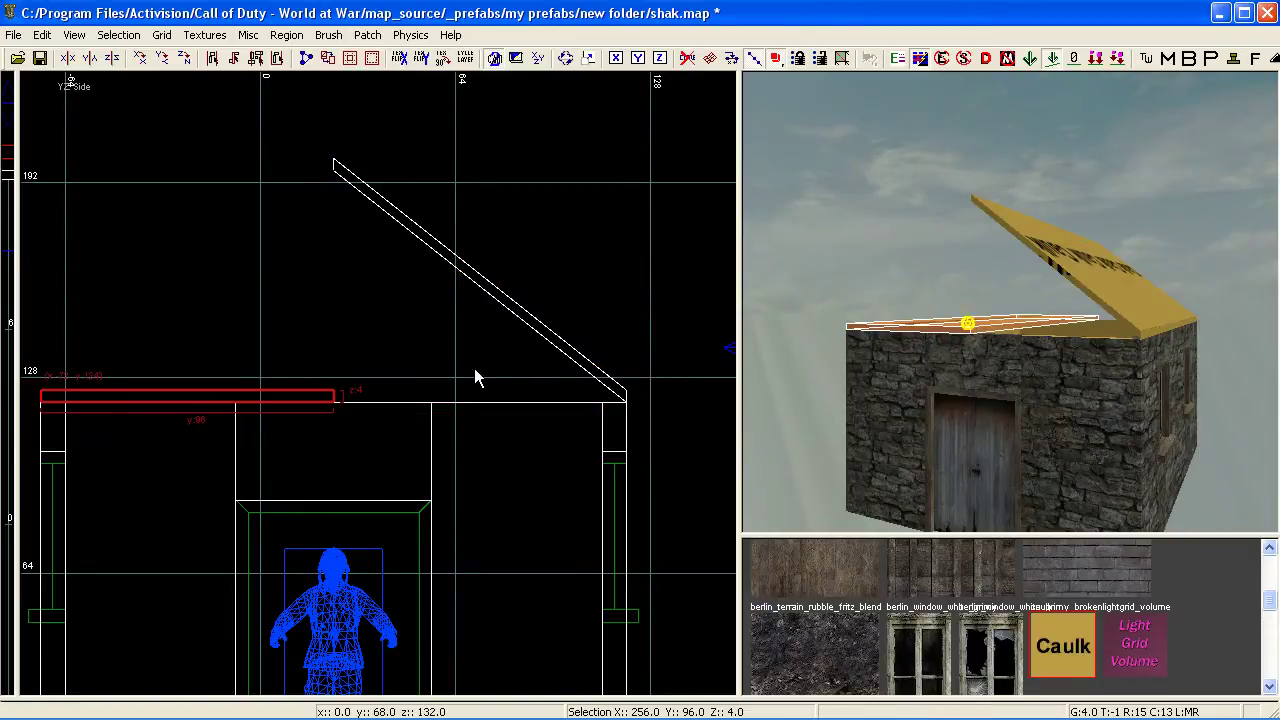
pyautogui.moveTo(343, 391); pyautogui.dragTo(345, 155)
pyautogui.moveTo(333, 405); pyautogui.dragTo(340, 175)
# Step: Extend the lower edges of both roof slabs 8 units outward past the side walls, making each slab 104 units wide
pyautogui.moveTo(537, 355); pyautogui.dragTo(866, 280, button='right')
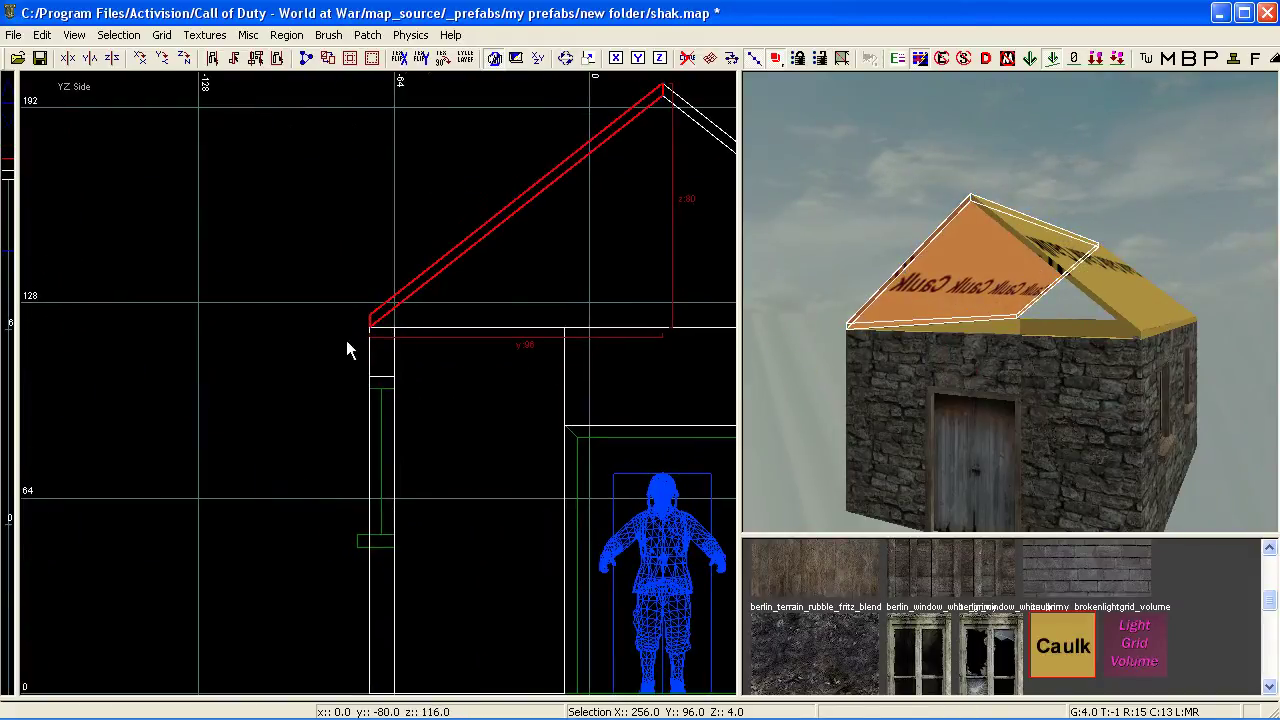
pyautogui.moveTo(340, 350); pyautogui.dragTo(319, 363)
pyautogui.scroll(4, 400, 342)
pyautogui.scroll(-5, 324, 348)
pyautogui.moveTo(324, 348); pyautogui.dragTo(105, 336, button='right')
pyautogui.press('Escape')
pyautogui.keyDown('shift'); pyautogui.click(1100, 309); pyautogui.keyUp('shift')
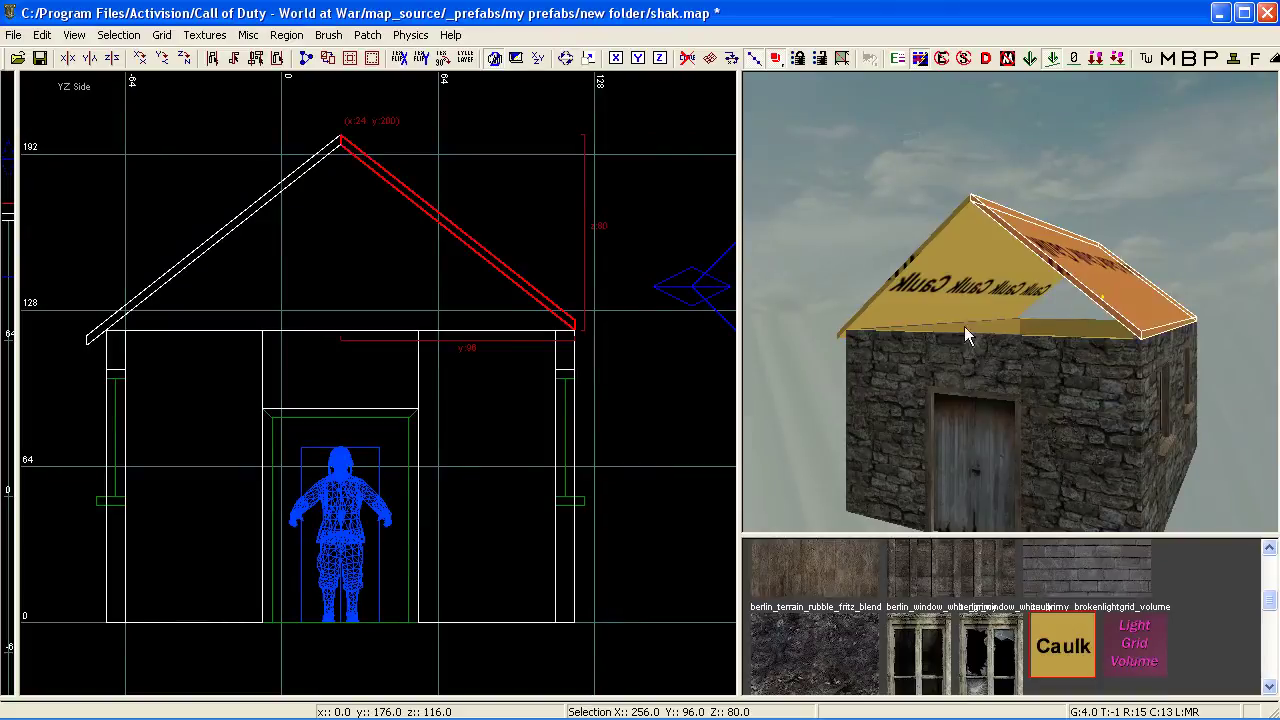
pyautogui.scroll(5, 575, 344)
pyautogui.moveTo(607, 309); pyautogui.dragTo(649, 335)
pyautogui.scroll(-3, 863, 356)
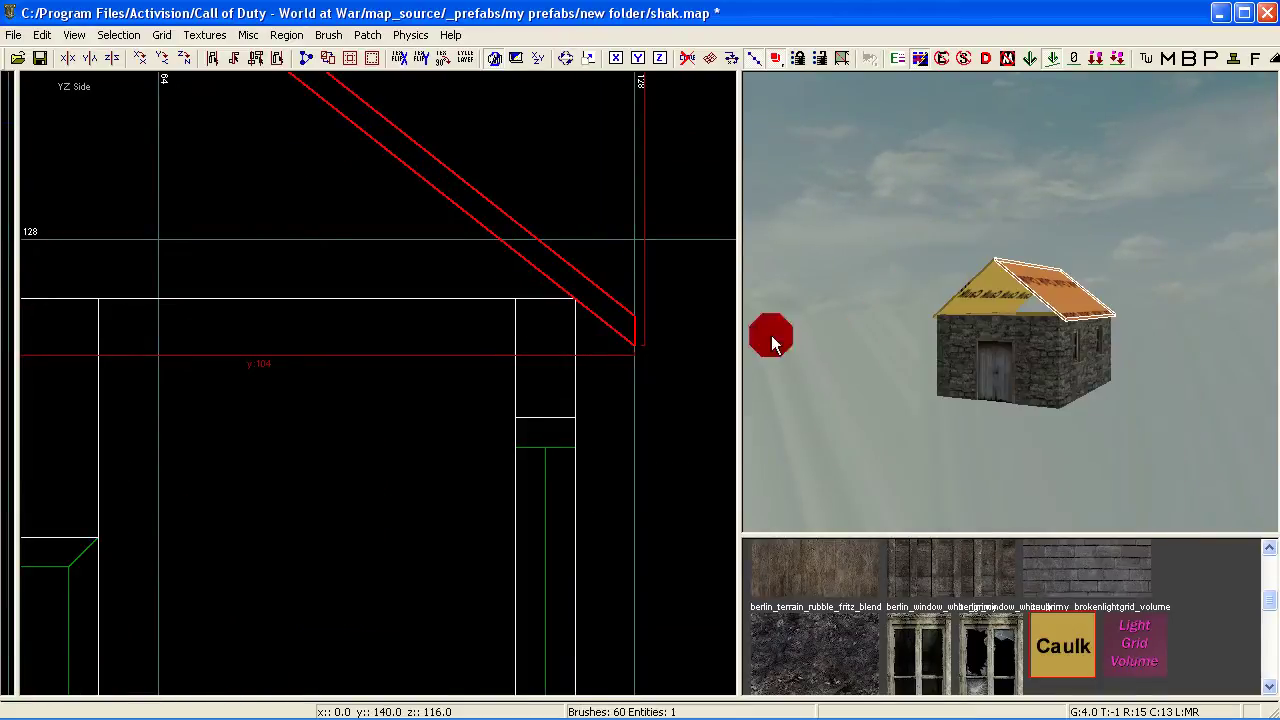
# Step: Select both roof slabs and extend them 8 units beyond each end wall, to a total length of 272 units
pyautogui.keyDown('shift'); pyautogui.click(974, 302); pyautogui.keyUp('shift')
pyautogui.moveTo(965, 353); pyautogui.dragTo(973, 301, button='right')
pyautogui.scroll(-2, 405, 477)
pyautogui.scroll(-3, 405, 477)
pyautogui.hotkey('ctrl', 'Tab')
pyautogui.scroll(-2, 412, 465)
pyautogui.moveTo(371, 414); pyautogui.dragTo(462, 454, button='right')
pyautogui.scroll(2, 371, 414)
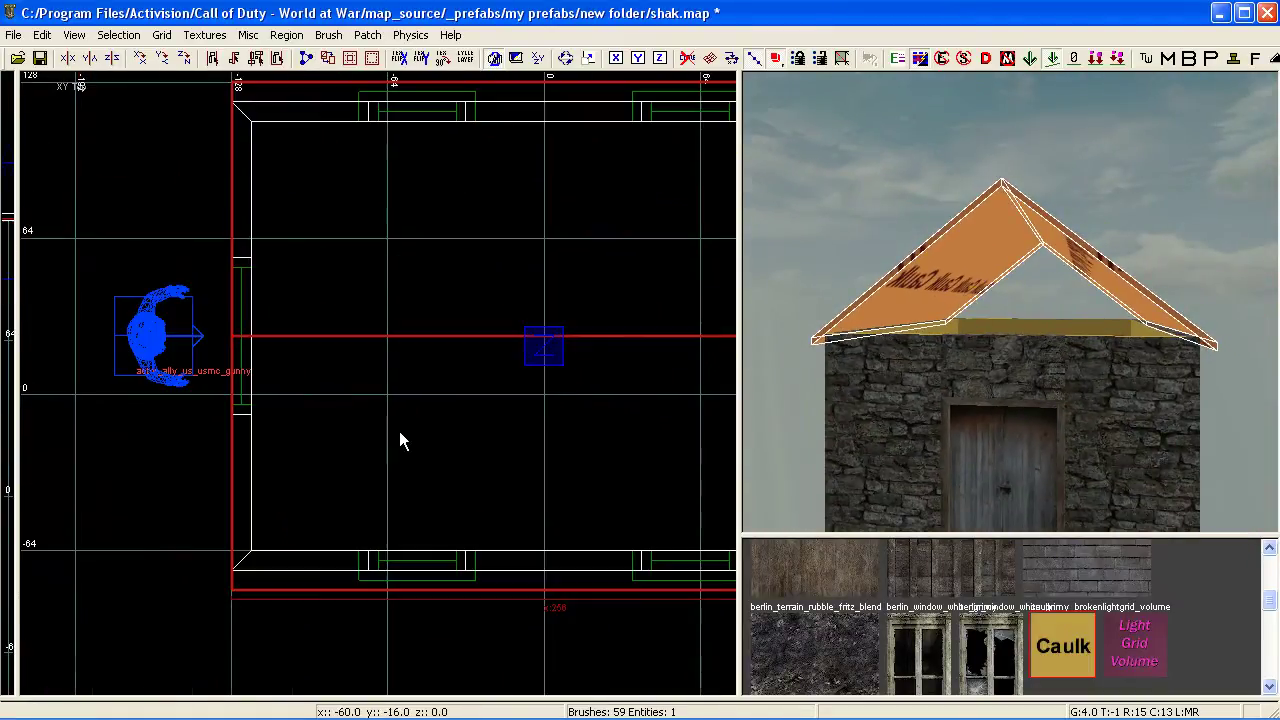
pyautogui.moveTo(182, 329); pyautogui.dragTo(169, 329)
pyautogui.scroll(-3, 341, 376)
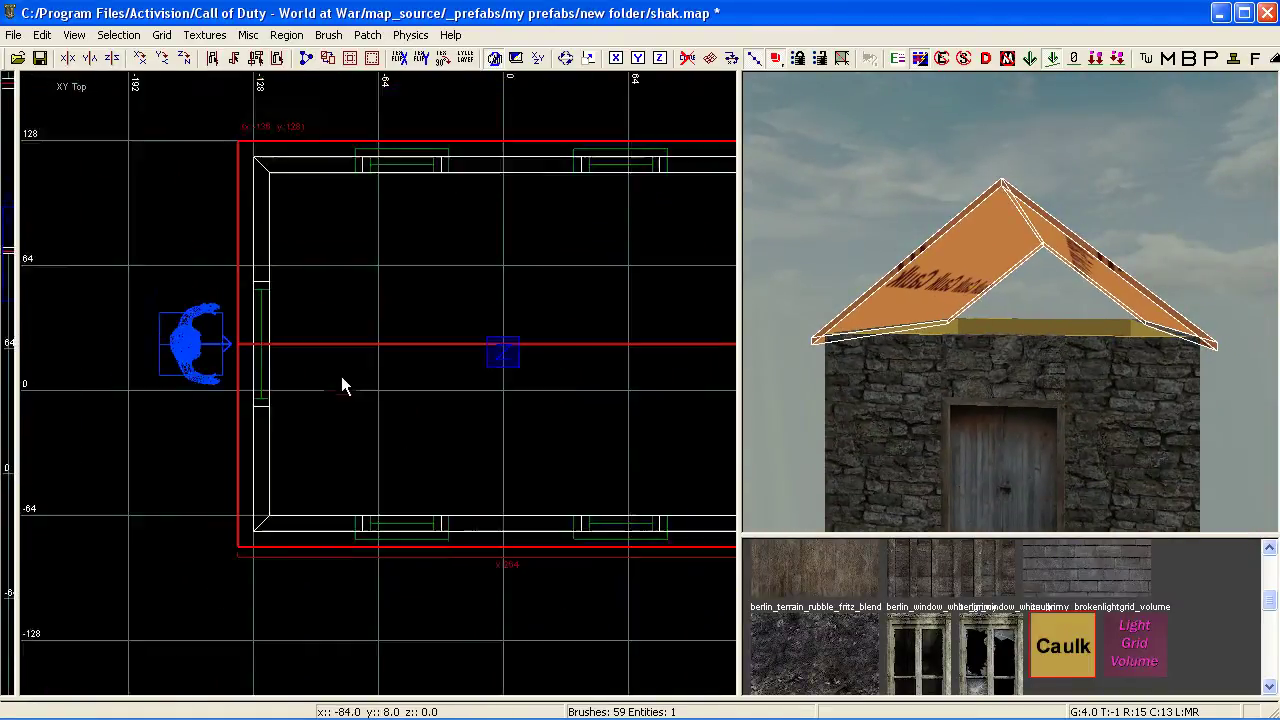
pyautogui.moveTo(378, 378); pyautogui.dragTo(197, 378, button='right')
pyautogui.scroll(2, 378, 378)
pyautogui.moveTo(493, 353); pyautogui.dragTo(509, 353)
pyautogui.scroll(-1, 509, 355)
# Step: Draw a caulk brush on top of the walls and align its outer side with the side wall, 68 by 76 units
pyautogui.hotkey('ctrl', 'Tab')
pyautogui.hotkey('ctrl', 'Tab')
pyautogui.scroll(1, 508, 353)
pyautogui.moveTo(457, 390); pyautogui.dragTo(393, 342, button='right')
pyautogui.press('Escape')
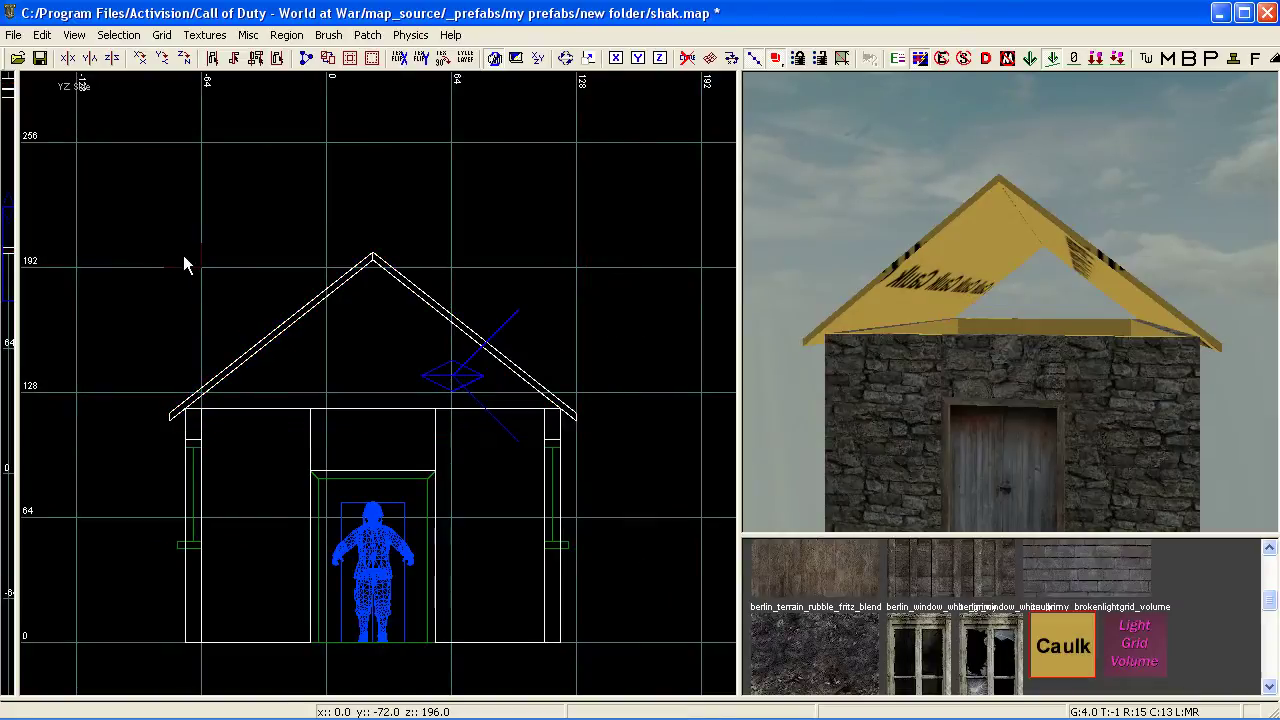
pyautogui.moveTo(182, 258); pyautogui.dragTo(309, 414)
pyautogui.scroll(3, 131, 389)
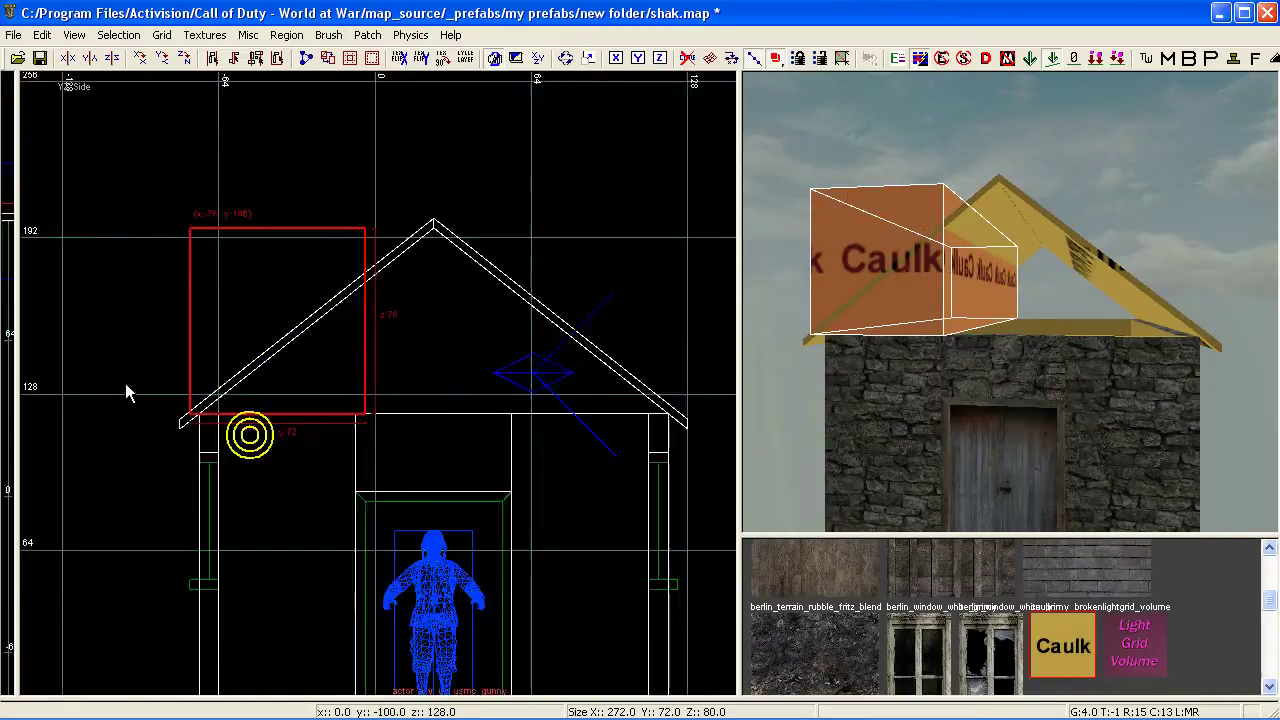
pyautogui.moveTo(146, 373); pyautogui.dragTo(162, 373)
pyautogui.scroll(-3, 243, 386)
pyautogui.moveTo(243, 383); pyautogui.dragTo(108, 358, button='right')
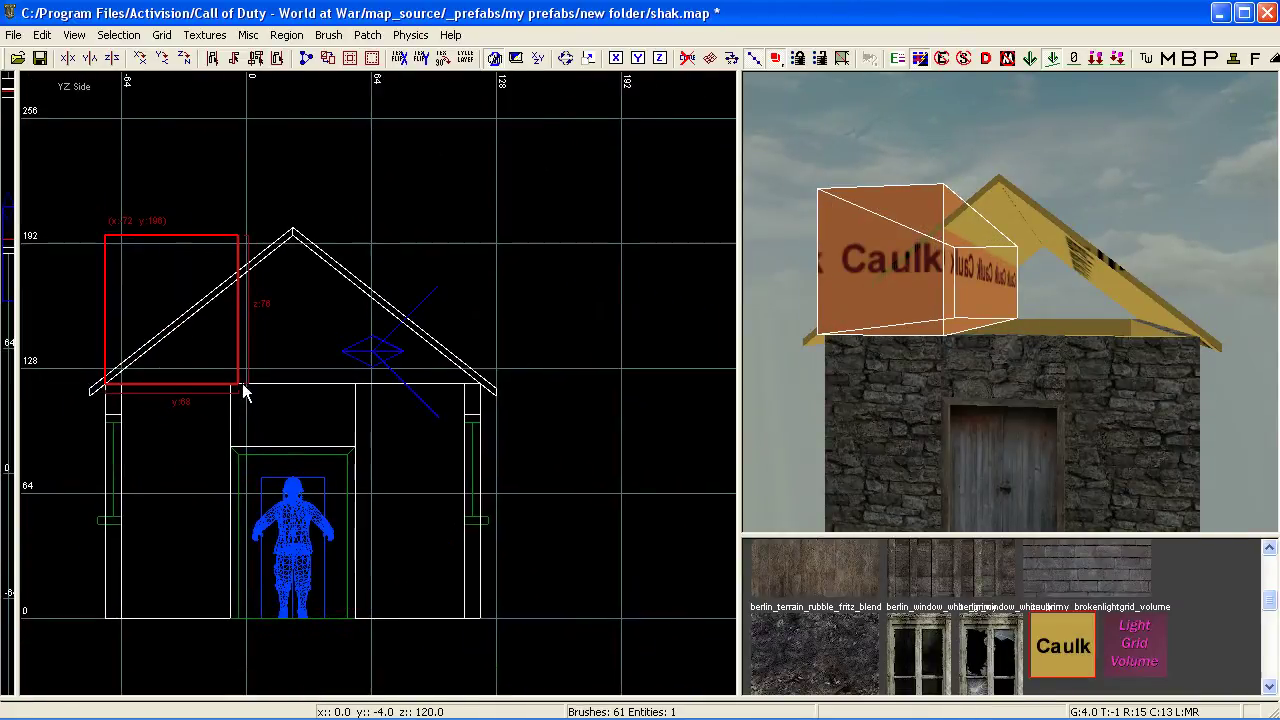
# Step: Widen the caulk brush to the full 192-unit house width and align its top with the inner ridge of the roof
pyautogui.moveTo(279, 347); pyautogui.dragTo(520, 356)
pyautogui.moveTo(320, 274); pyautogui.dragTo(341, 303, button='right')
pyautogui.scroll(2, 341, 303)
pyautogui.moveTo(308, 182)
pyautogui.mouseDown()
pyautogui.moveTo(311, 204)
pyautogui.moveTo(310, 193)
pyautogui.mouseUp()
pyautogui.scroll(4, 330, 278)
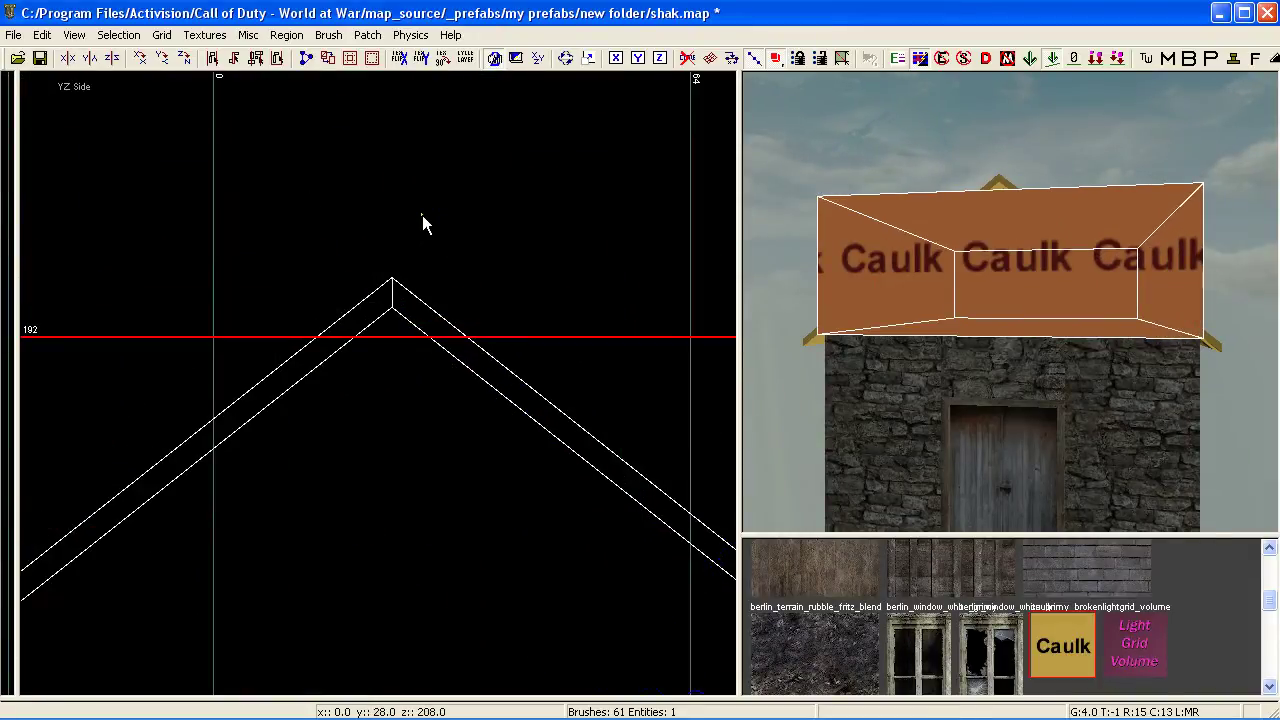
pyautogui.moveTo(422, 207); pyautogui.dragTo(422, 200)
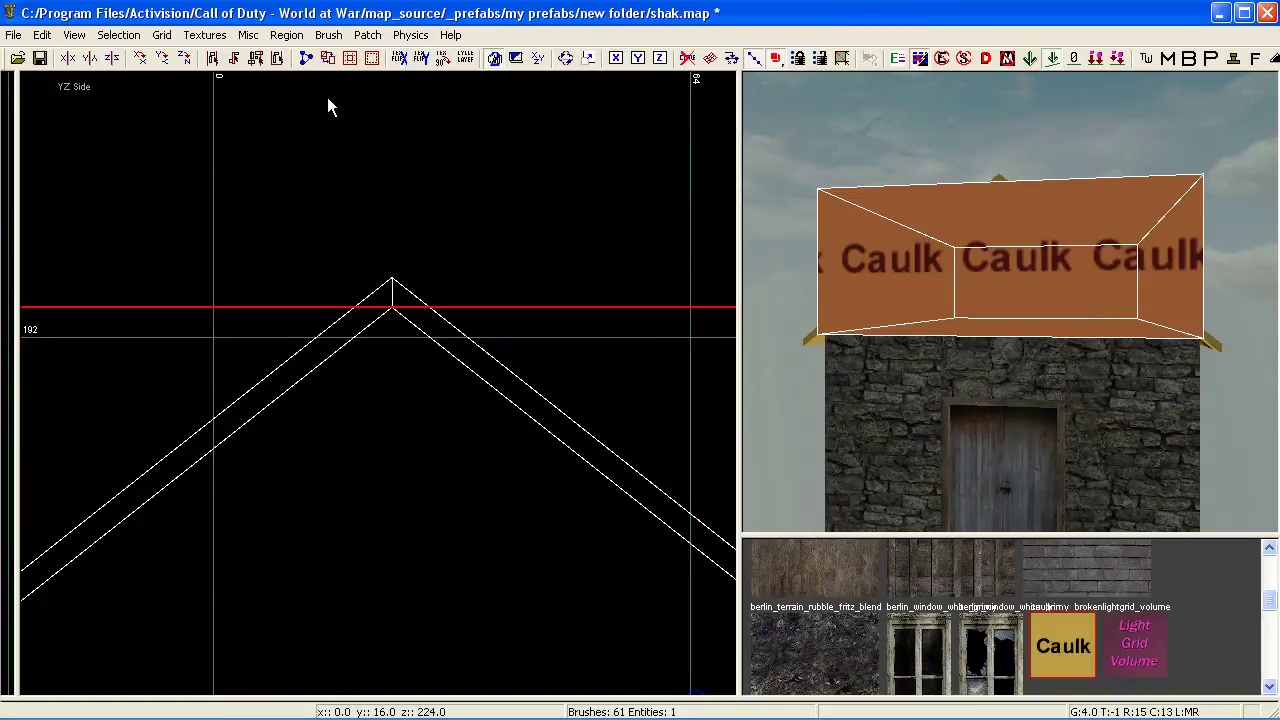
# Step: Split the caulk brush along the inner face of the roof slope on the positive Y side
pyautogui.moveTo(422, 280); pyautogui.dragTo(603, 413, button='right')
pyautogui.click(603, 412)
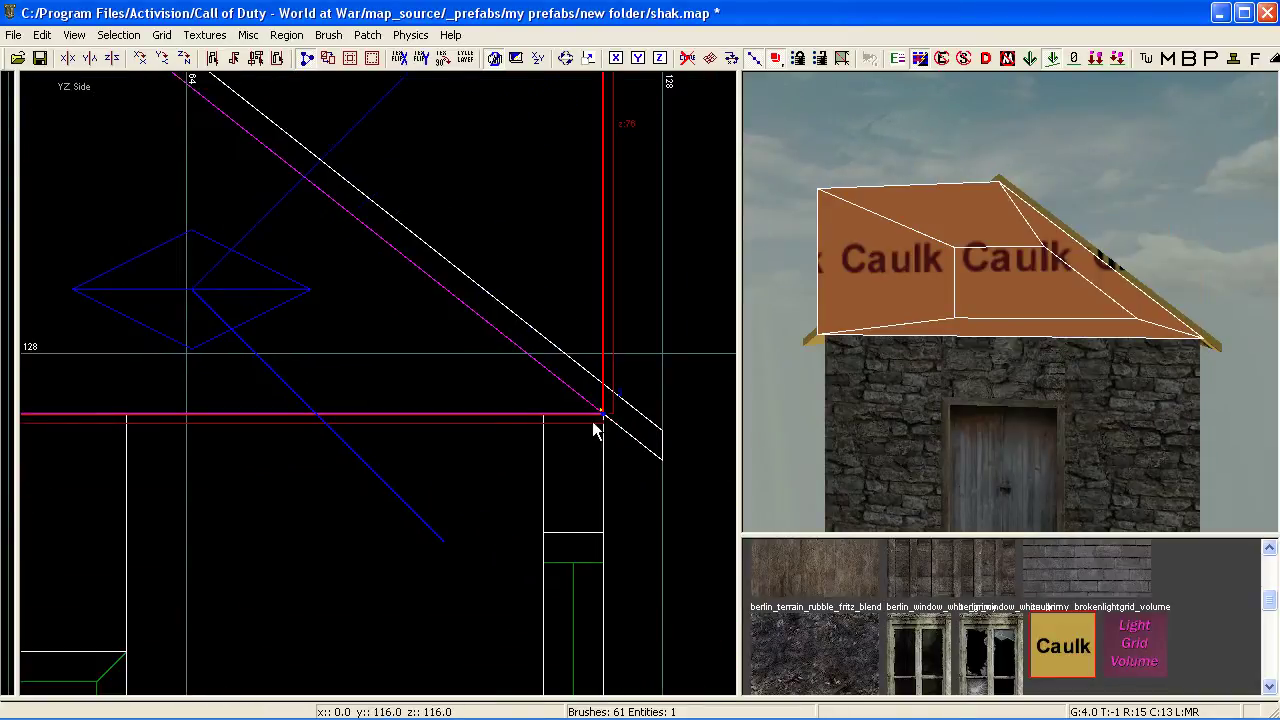
pyautogui.moveTo(354, 310); pyautogui.dragTo(599, 464, button='right')
pyautogui.scroll(-2, 370, 311)
pyautogui.moveTo(370, 311); pyautogui.dragTo(462, 334, button='right')
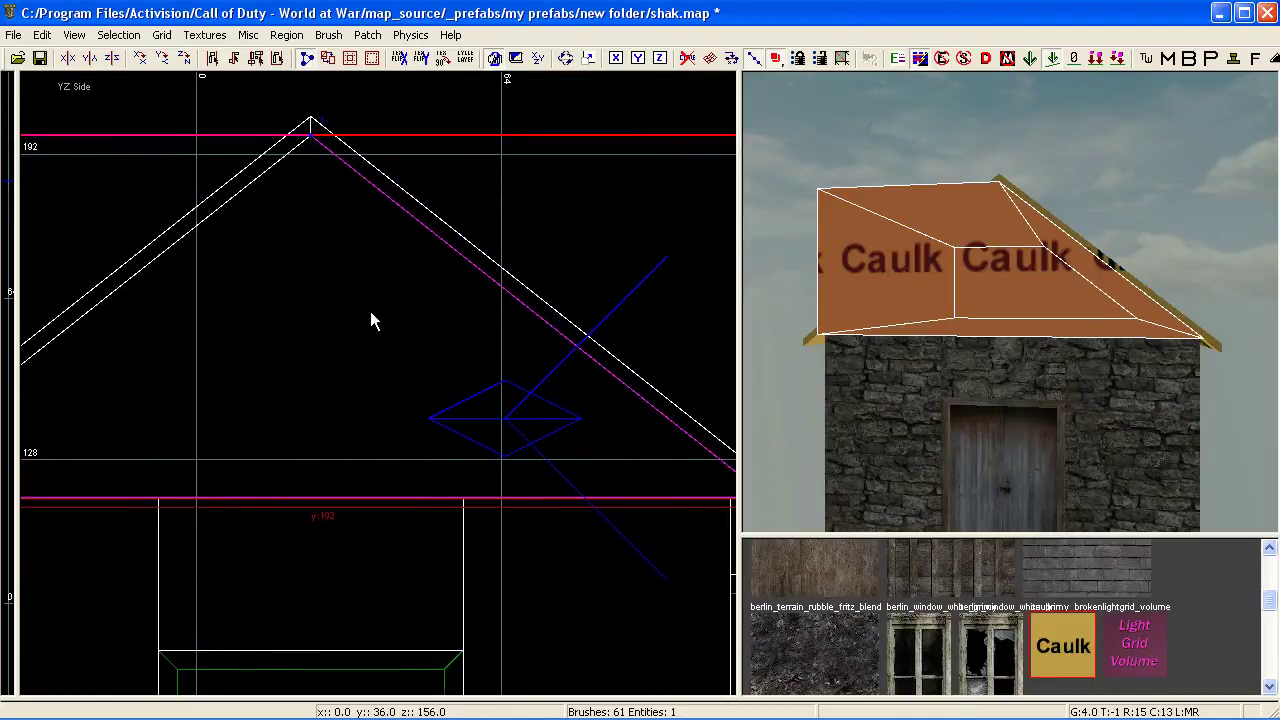
pyautogui.hotkey('ctrl', 'z')
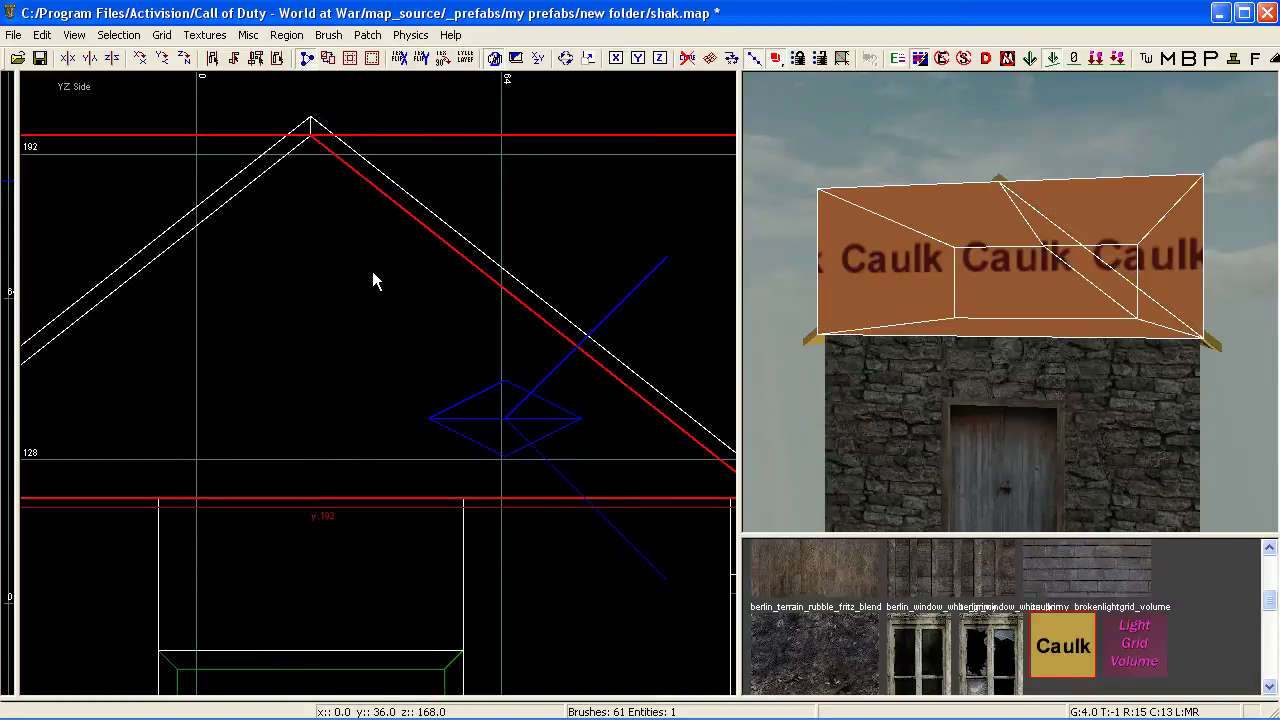
# Step: Select the larger piece of the caulk brush and split it along the inner face of the opposite roof slope
pyautogui.press('Escape')
pyautogui.keyDown('shift'); pyautogui.click(987, 285); pyautogui.keyUp('shift')
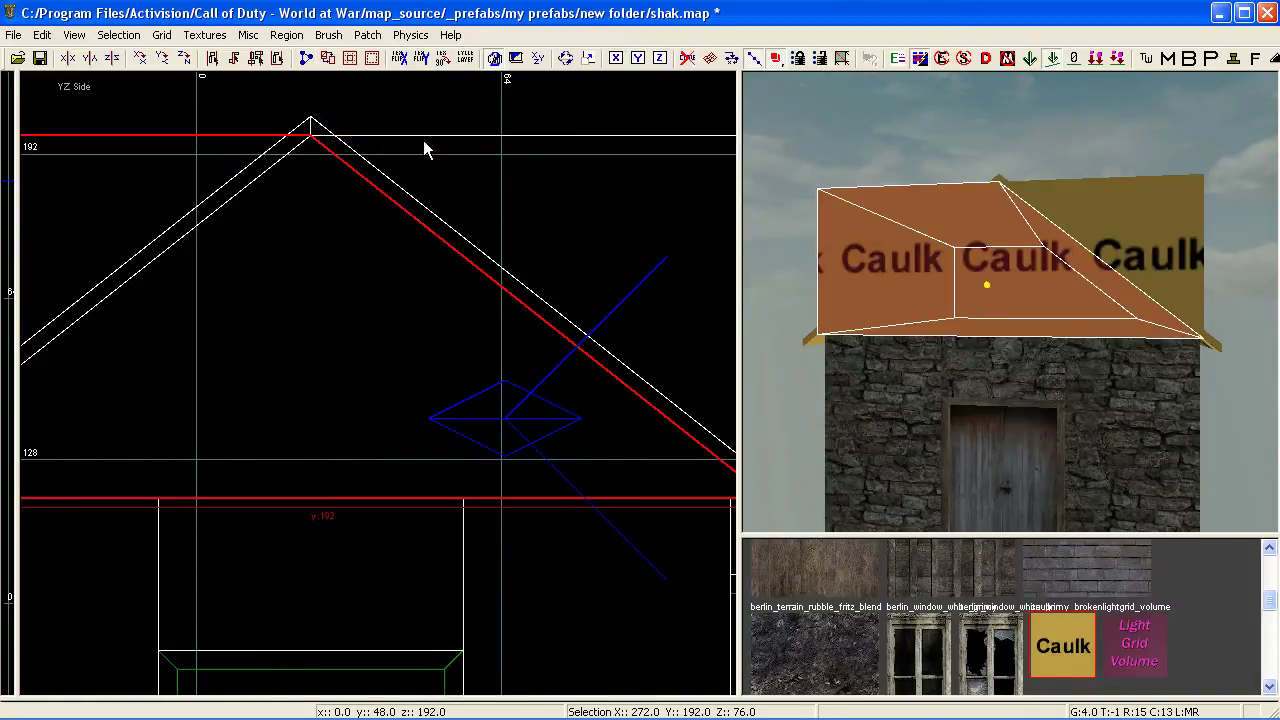
pyautogui.click(306, 62)
pyautogui.moveTo(318, 178); pyautogui.dragTo(604, 142, button='right')
pyautogui.scroll(3, 393, 206)
pyautogui.scroll(-4, 372, 215)
pyautogui.scroll(2, 272, 382)
pyautogui.click(238, 374)
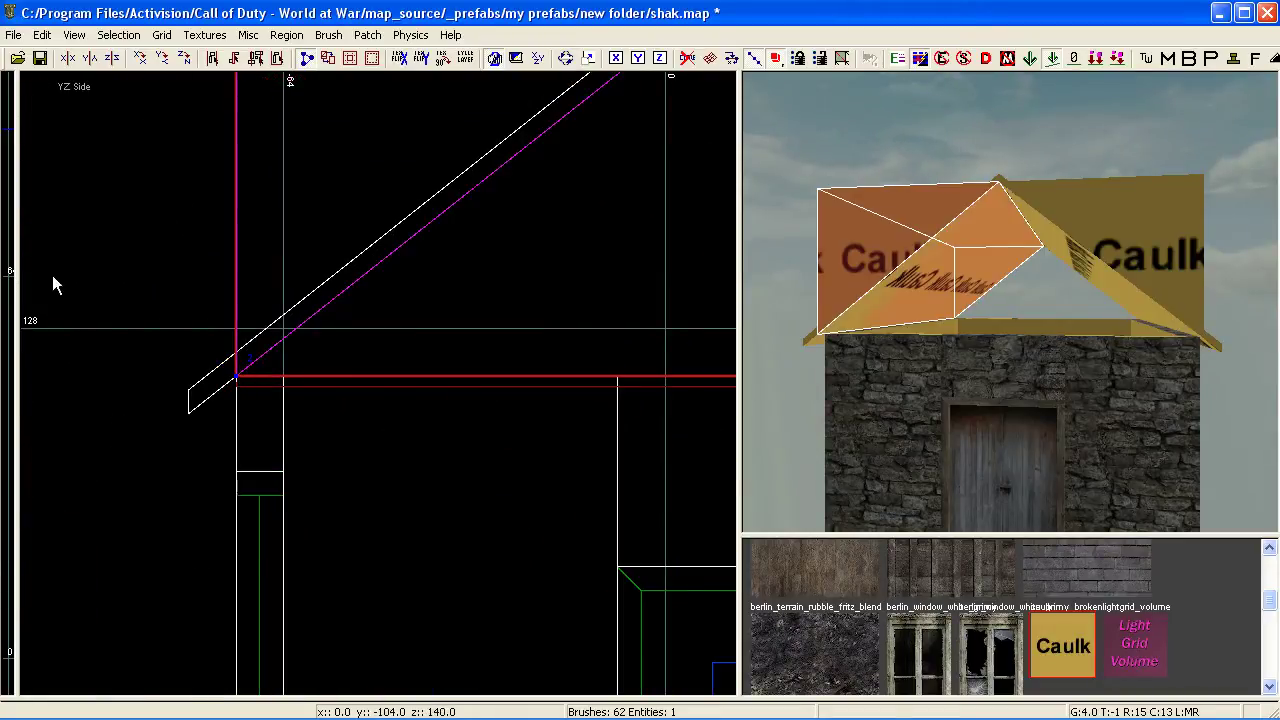
pyautogui.hotkey('shift', 'Return')
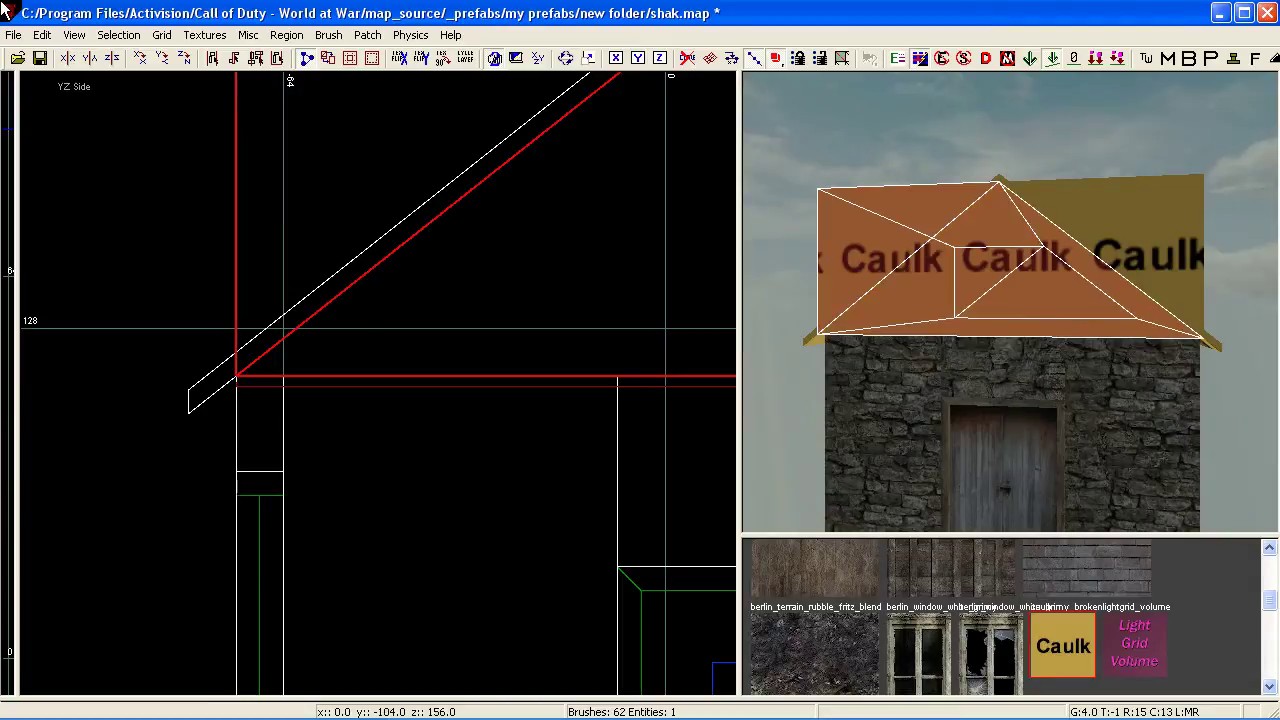
# Step: Delete the two caulk corner pieces outside the roof slopes, keeping the triangular gable brush
pyautogui.scroll(-3, 560, 188)
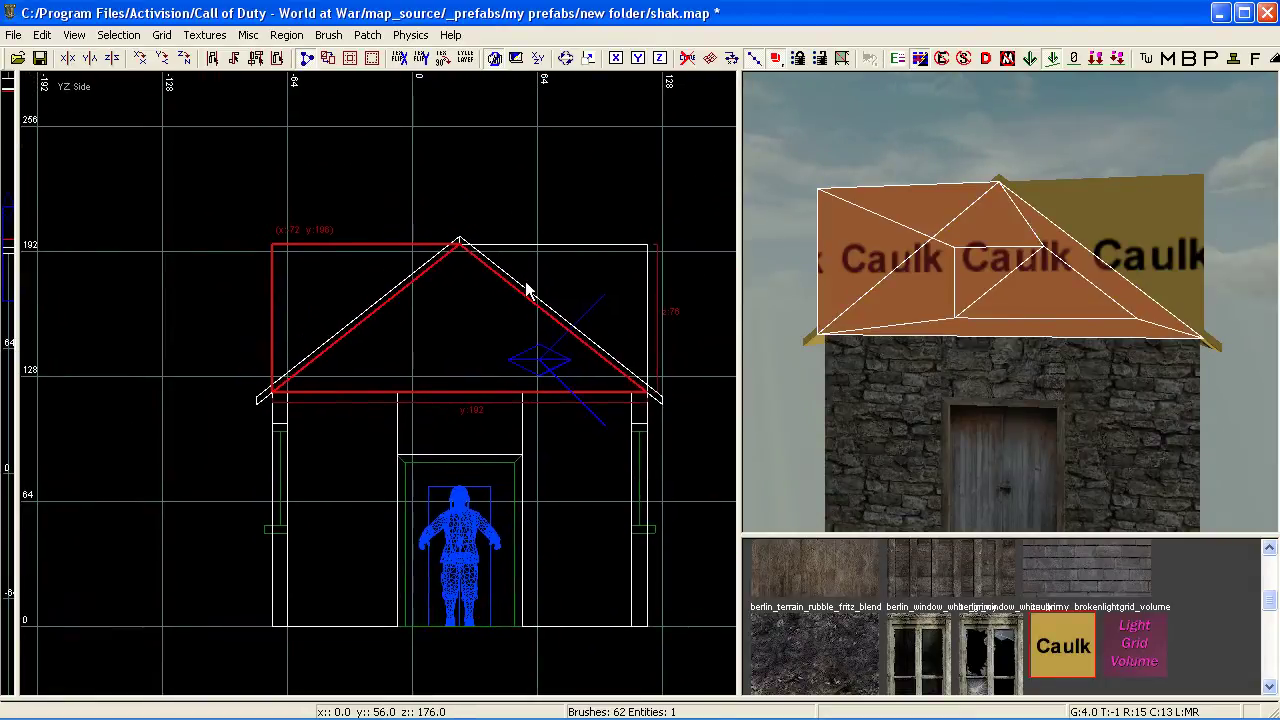
pyautogui.press('Escape')
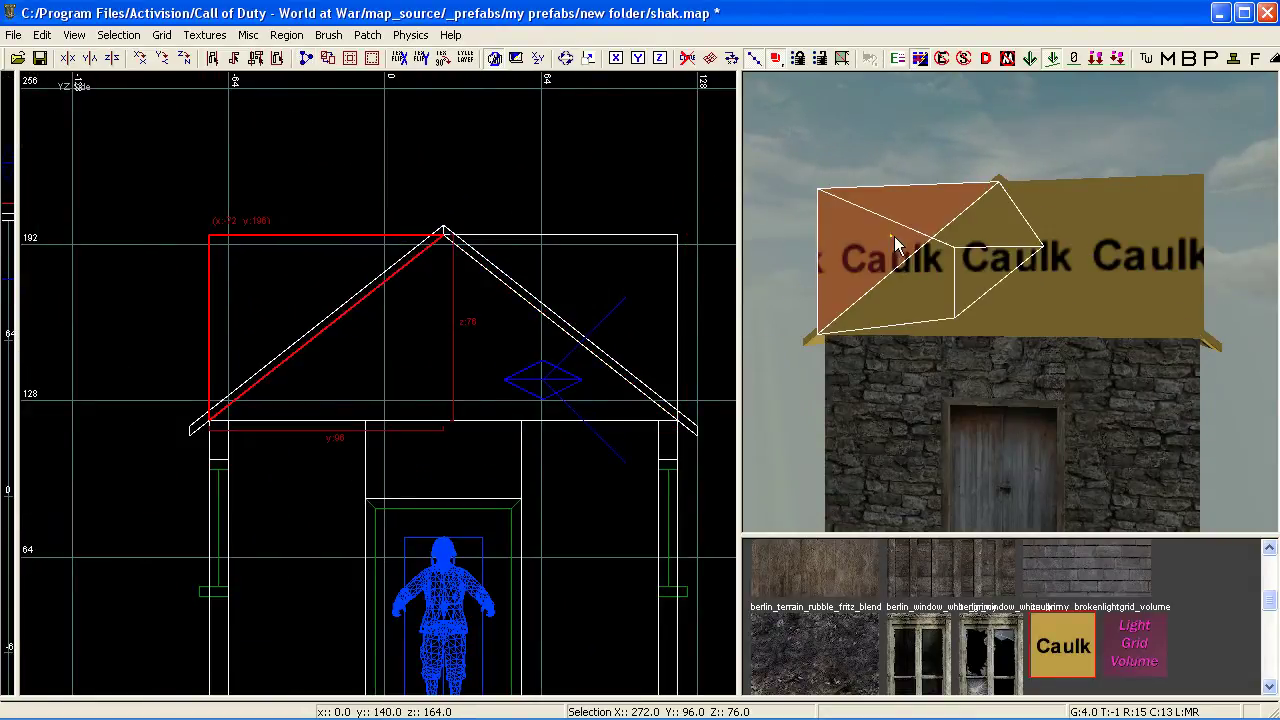
pyautogui.keyDown('shift'); pyautogui.click(903, 260); pyautogui.keyUp('shift')
pyautogui.keyDown('shift'); pyautogui.click(1137, 225); pyautogui.keyUp('shift')
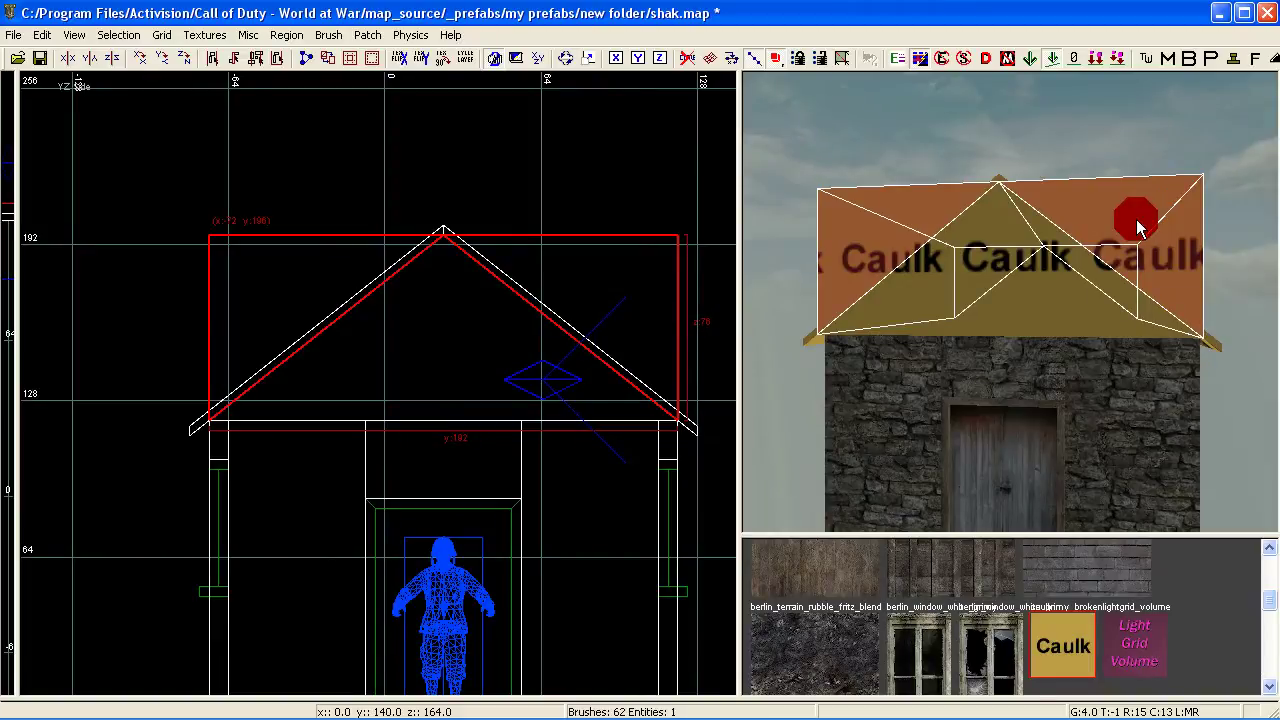
pyautogui.press('BackSpace')
# Step: Thin the triangular gable brush from both ends so it matches the end wall from x -128 to -120
pyautogui.keyDown('shift'); pyautogui.click(1008, 297); pyautogui.keyUp('shift')
pyautogui.scroll(-2, 606, 334)
pyautogui.hotkey('ctrl', 'Tab')
pyautogui.moveTo(607, 341); pyautogui.dragTo(219, 331)
pyautogui.scroll(2, 219, 331)
pyautogui.moveTo(131, 311); pyautogui.dragTo(156, 312)
# Step: Duplicate the gable brush and place the copy above the opposite end wall, flush with its outer face at x 128
pyautogui.moveTo(903, 403)
pyautogui.mouseDown(button='right')
pyautogui.moveTo(940, 290)
pyautogui.moveTo(1000, 330)
pyautogui.moveTo(903, 403)
pyautogui.mouseUp(button='right')
pyautogui.moveTo(522, 416); pyautogui.dragTo(396, 367, button='right')
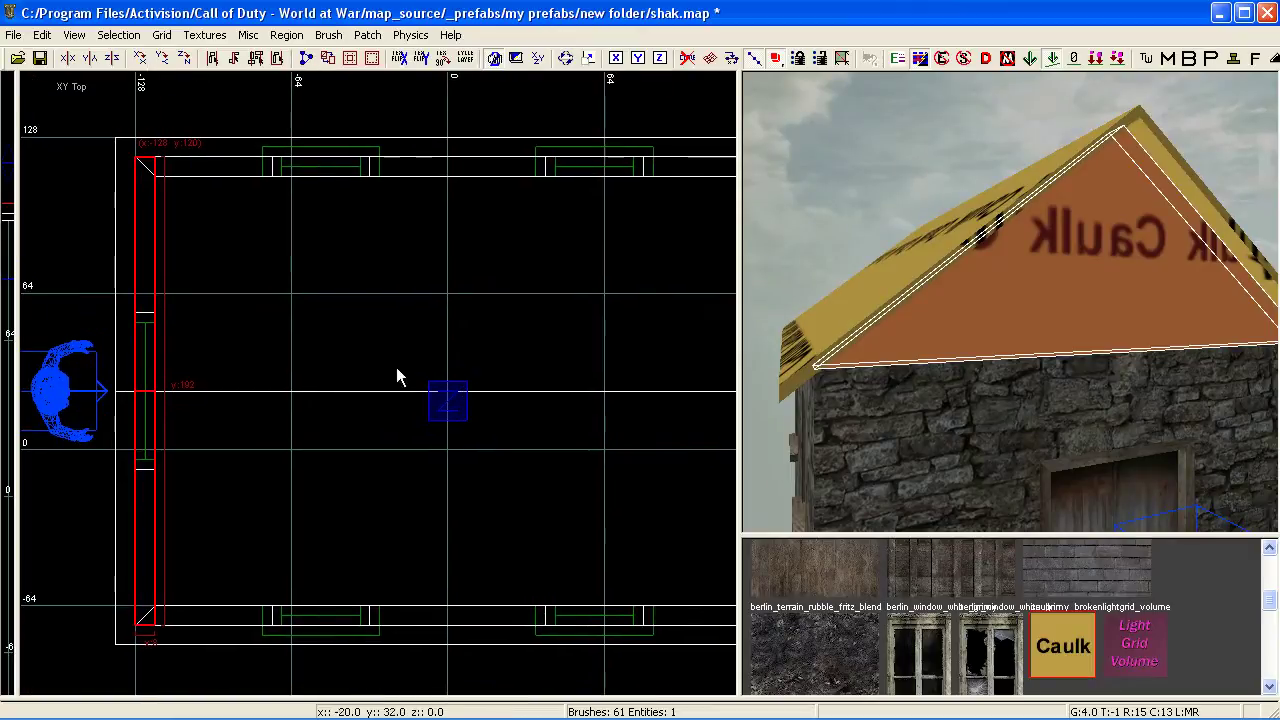
pyautogui.press('space')
pyautogui.moveTo(156, 296)
pyautogui.mouseDown()
pyautogui.moveTo(727, 300)
pyautogui.moveTo(286, 280)
pyautogui.moveTo(254, 294)
pyautogui.moveTo(283, 298)
pyautogui.mouseUp()
pyautogui.moveTo(872, 331); pyautogui.dragTo(873, 328, button='right')
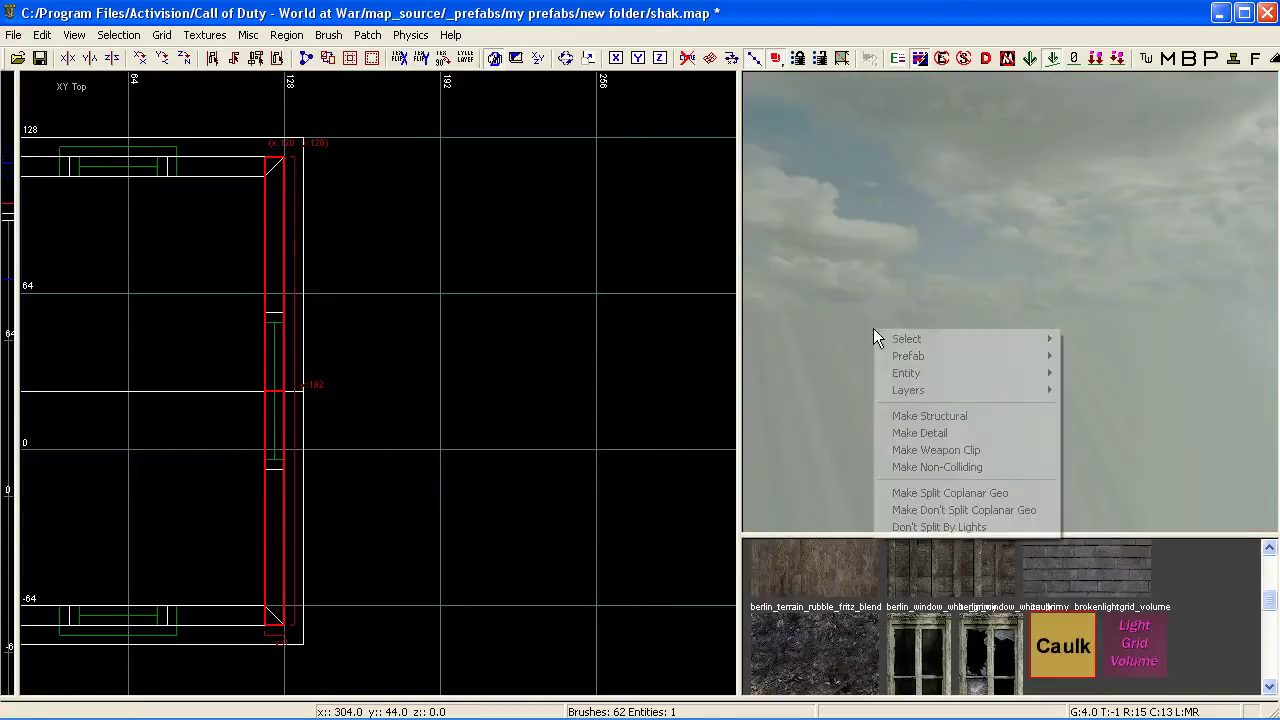
pyautogui.click(688, 385)
# Step: Apply the seelow_wall_rock_stones06 texture to the outer faces of both gables
pyautogui.moveTo(781, 346); pyautogui.dragTo(841, 356, button='right')
pyautogui.press('Escape')
pyautogui.keyDown('ctrl'); pyautogui.keyDown('shift'); pyautogui.click(951, 330); pyautogui.keyUp('shift'); pyautogui.keyUp('ctrl')
pyautogui.moveTo(952, 328); pyautogui.dragTo(956, 327, button='right')
pyautogui.keyDown('shift'); pyautogui.click(1019, 368); pyautogui.keyUp('shift')
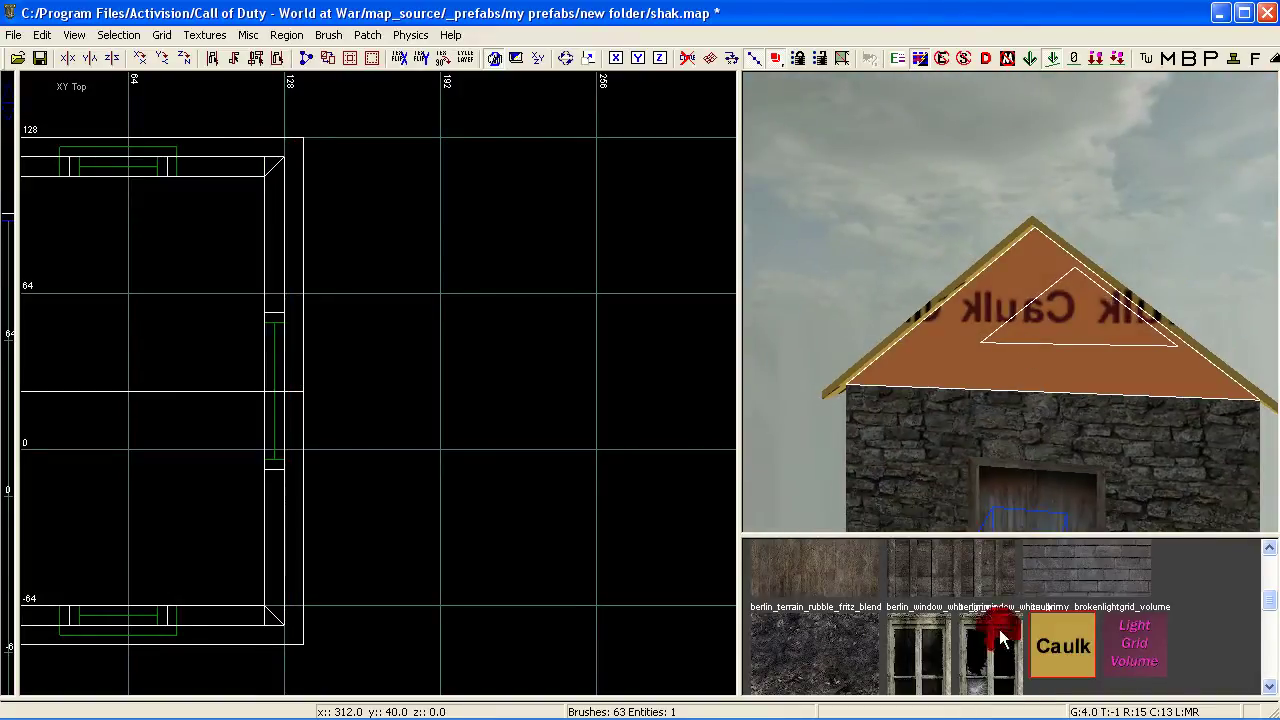
pyautogui.scroll(-3, 960, 630)
pyautogui.click(961, 615)
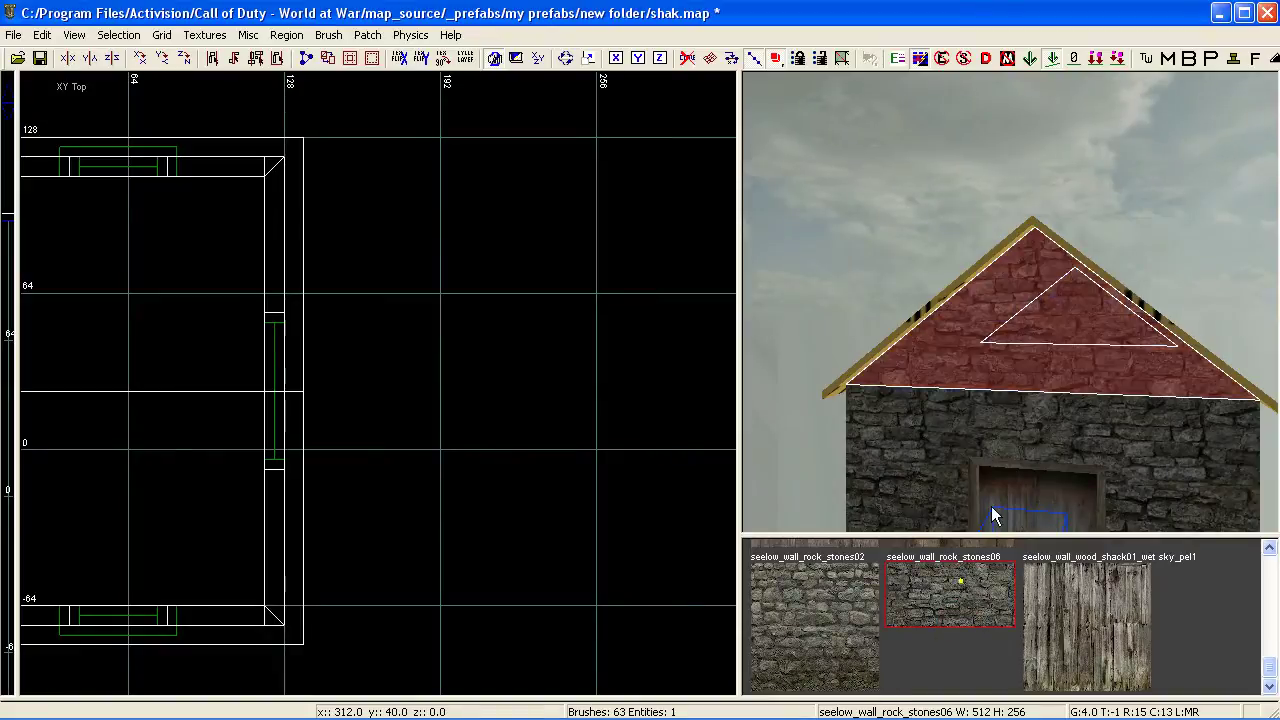
pyautogui.press('Escape')
# Step: Apply the berlin_roofs_brick_slate2 texture to the top faces of both roof slabs
pyautogui.moveTo(1001, 480); pyautogui.dragTo(1026, 423, button='right')
pyautogui.keyDown('ctrl'); pyautogui.keyDown('shift'); pyautogui.click(1026, 423); pyautogui.keyUp('shift'); pyautogui.keyUp('ctrl')
pyautogui.moveTo(966, 470); pyautogui.dragTo(994, 425, button='right')
pyautogui.keyDown('ctrl'); pyautogui.keyDown('shift'); pyautogui.click(987, 432); pyautogui.keyUp('shift'); pyautogui.keyUp('ctrl')
pyautogui.scroll(6, 959, 586)
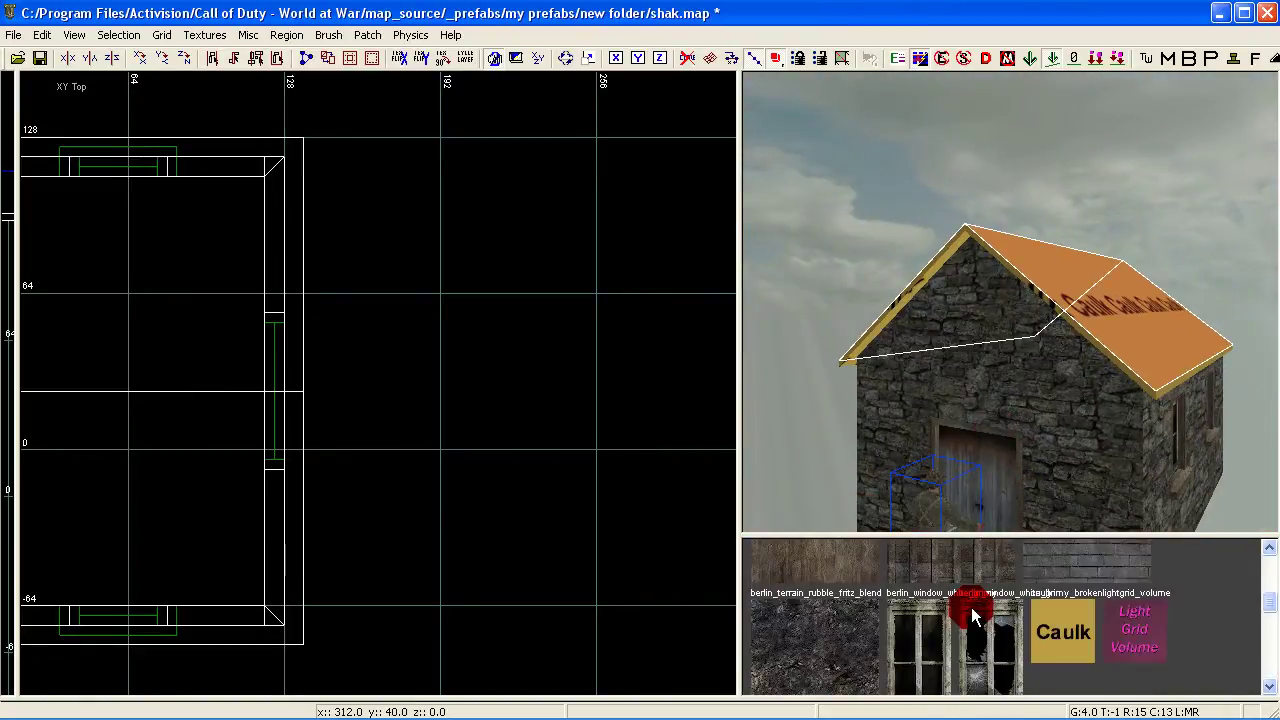
pyautogui.click(1056, 580)
pyautogui.moveTo(1072, 452); pyautogui.dragTo(1022, 410, button='right')
# Step: Select the thin edge faces of the roof slabs along the eaves and apply the berlin_floors_wood_hardwood2_wet texture
pyautogui.keyDown('ctrl'); pyautogui.keyDown('shift'); pyautogui.click(1083, 461); pyautogui.keyUp('shift'); pyautogui.keyUp('ctrl')
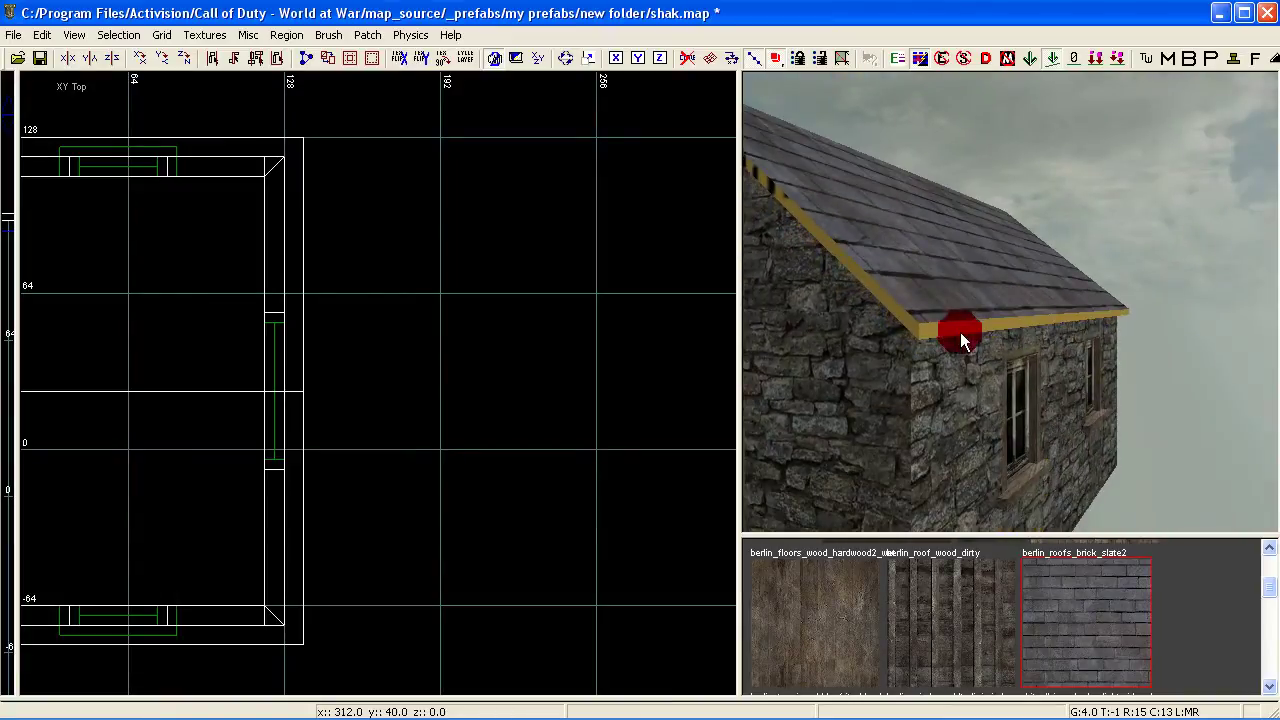
pyautogui.keyDown('ctrl'); pyautogui.keyDown('shift'); pyautogui.click(908, 312); pyautogui.keyUp('shift'); pyautogui.keyUp('ctrl')
pyautogui.keyDown('ctrl'); pyautogui.keyDown('shift'); pyautogui.click(904, 318); pyautogui.keyUp('shift'); pyautogui.keyUp('ctrl')
pyautogui.keyDown('ctrl'); pyautogui.keyDown('shift'); pyautogui.click(920, 316); pyautogui.keyUp('shift'); pyautogui.keyUp('ctrl')
pyautogui.moveTo(946, 335); pyautogui.dragTo(974, 362, button='right')
pyautogui.moveTo(964, 272)
pyautogui.mouseDown(button='right')
pyautogui.moveTo(1046, 309)
pyautogui.moveTo(1000, 325)
pyautogui.moveTo(997, 234)
pyautogui.moveTo(997, 311)
pyautogui.moveTo(982, 290)
pyautogui.mouseUp(button='right')
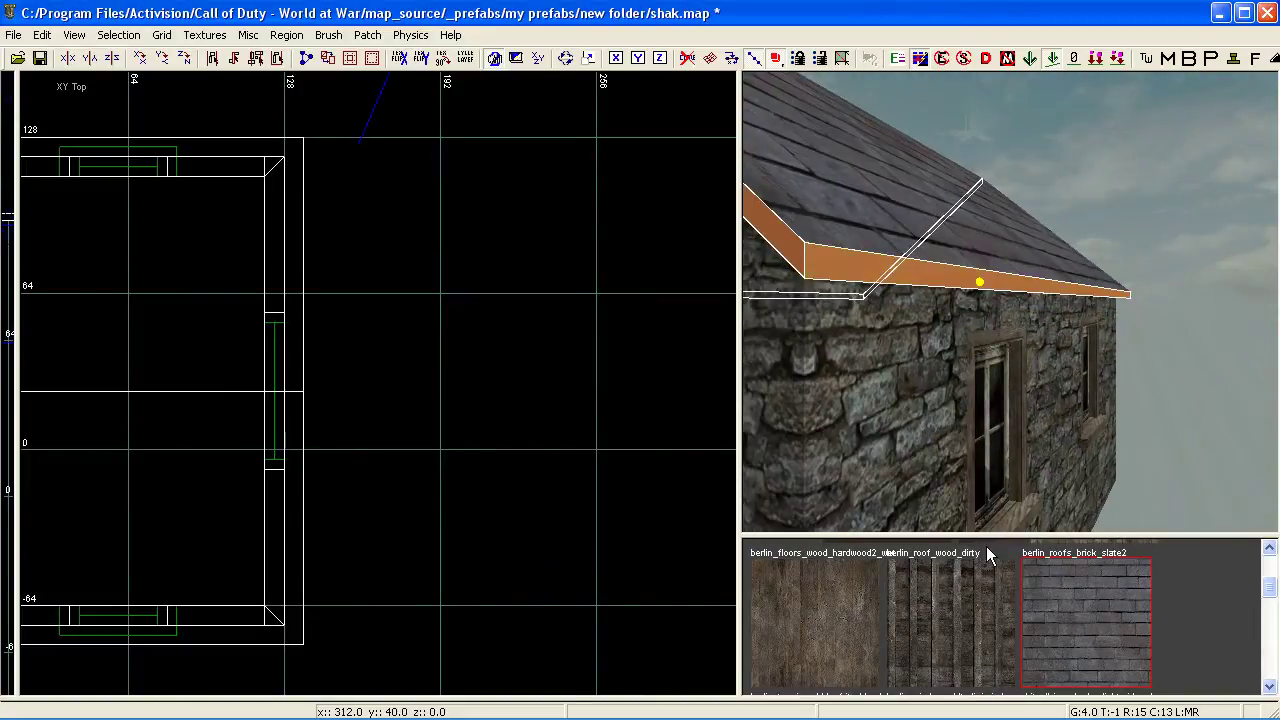
pyautogui.click(951, 605)
pyautogui.click(886, 611)
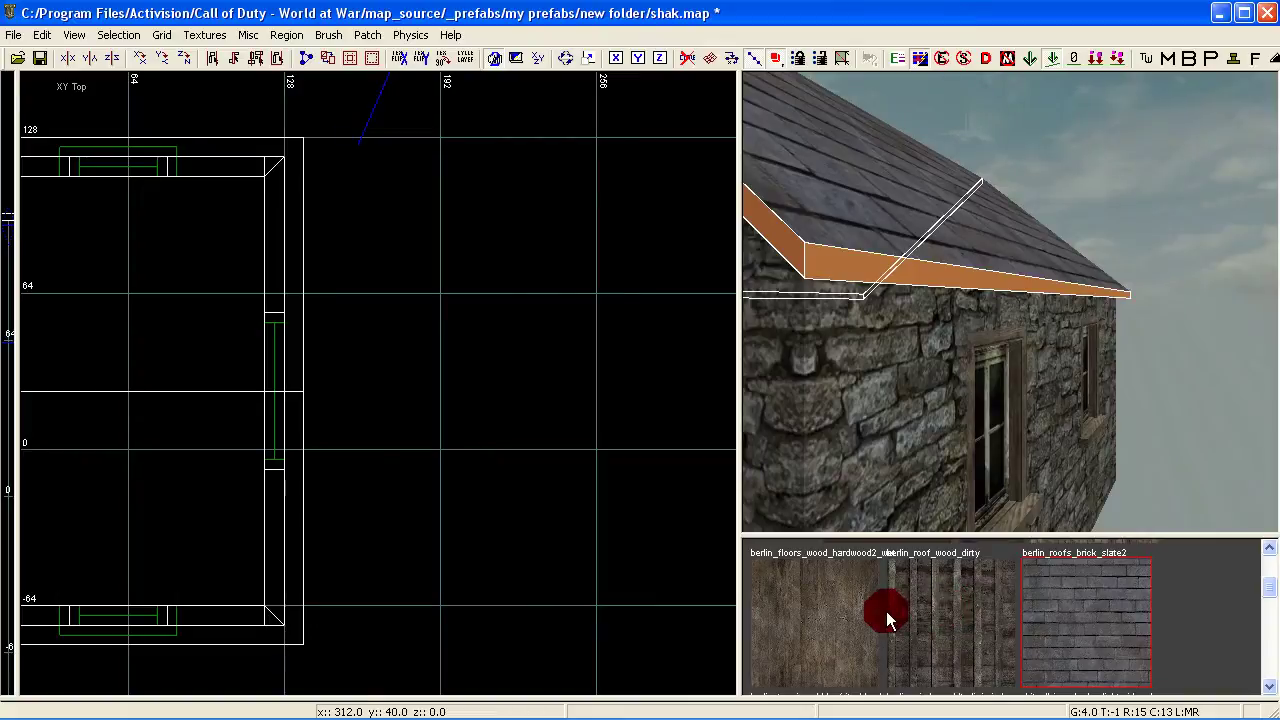
pyautogui.click(825, 622)
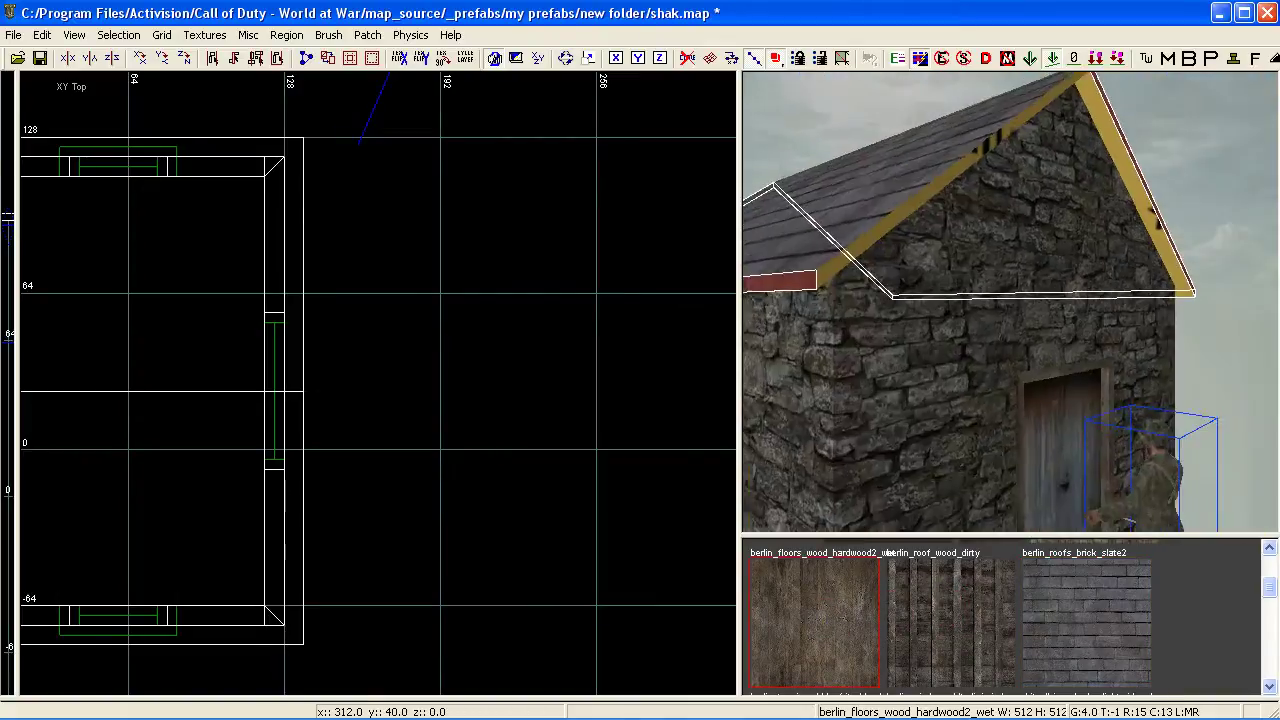
# Step: Add the remaining sloping roof edge at the door-side gable and give it the berlin_floors_wood_hardwood2_wet texture
pyautogui.moveTo(942, 368); pyautogui.dragTo(941, 342, button='right')
pyautogui.keyDown('shift'); pyautogui.click(912, 266); pyautogui.keyUp('shift')
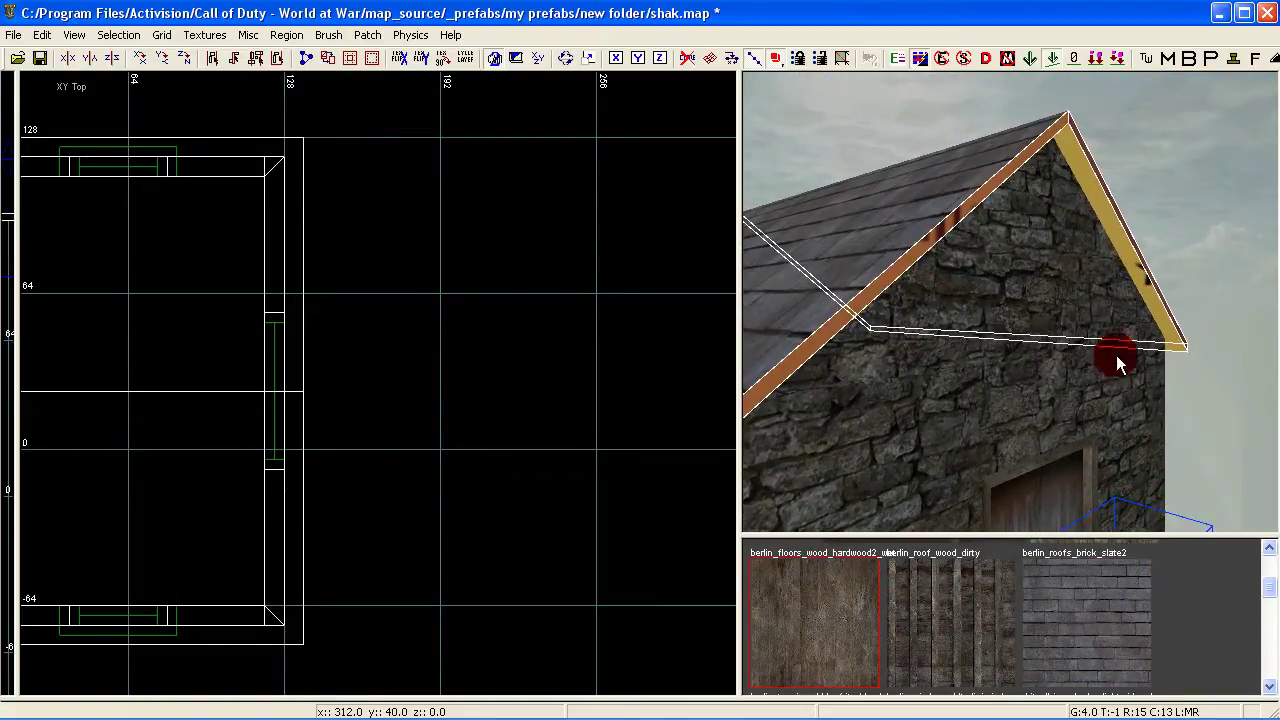
pyautogui.click(859, 575)
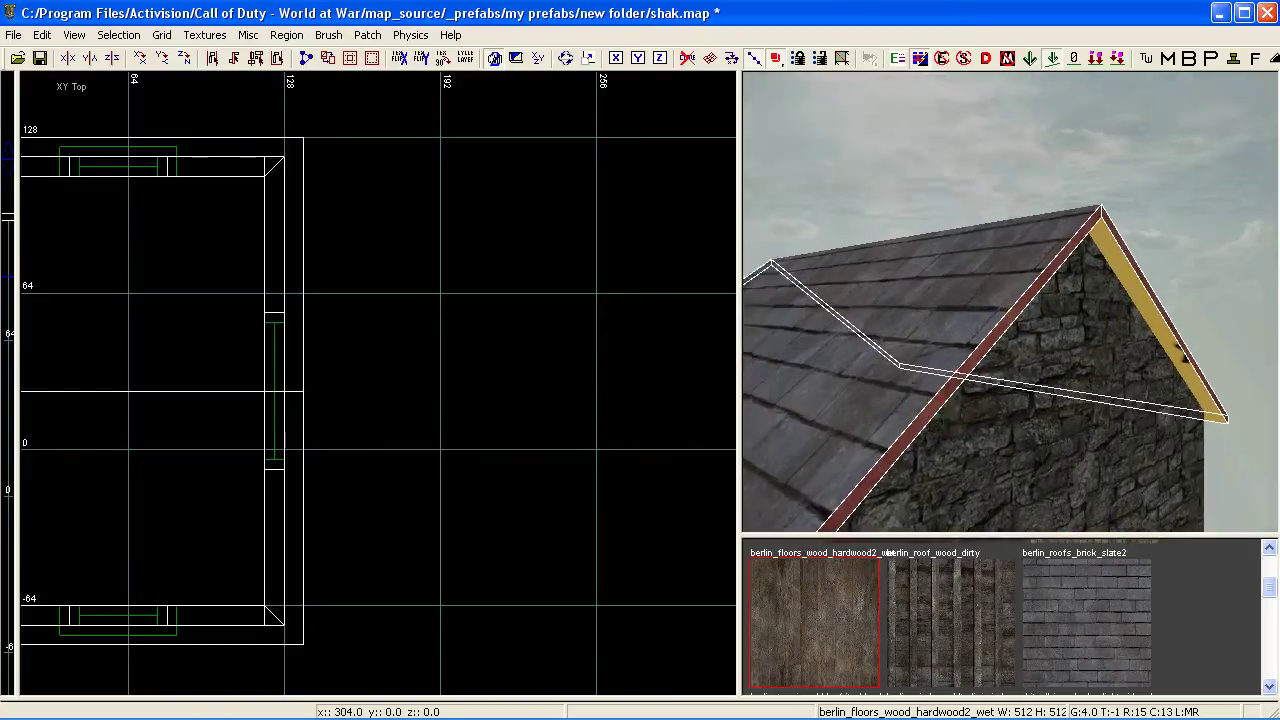
# Step: Rotate the wood texture on the selected roof edge faces to 270 degrees
pyautogui.moveTo(915, 396)
pyautogui.mouseDown(button='right')
pyautogui.moveTo(930, 400)
pyautogui.moveTo(915, 396)
pyautogui.mouseUp(button='right')
pyautogui.press('s')
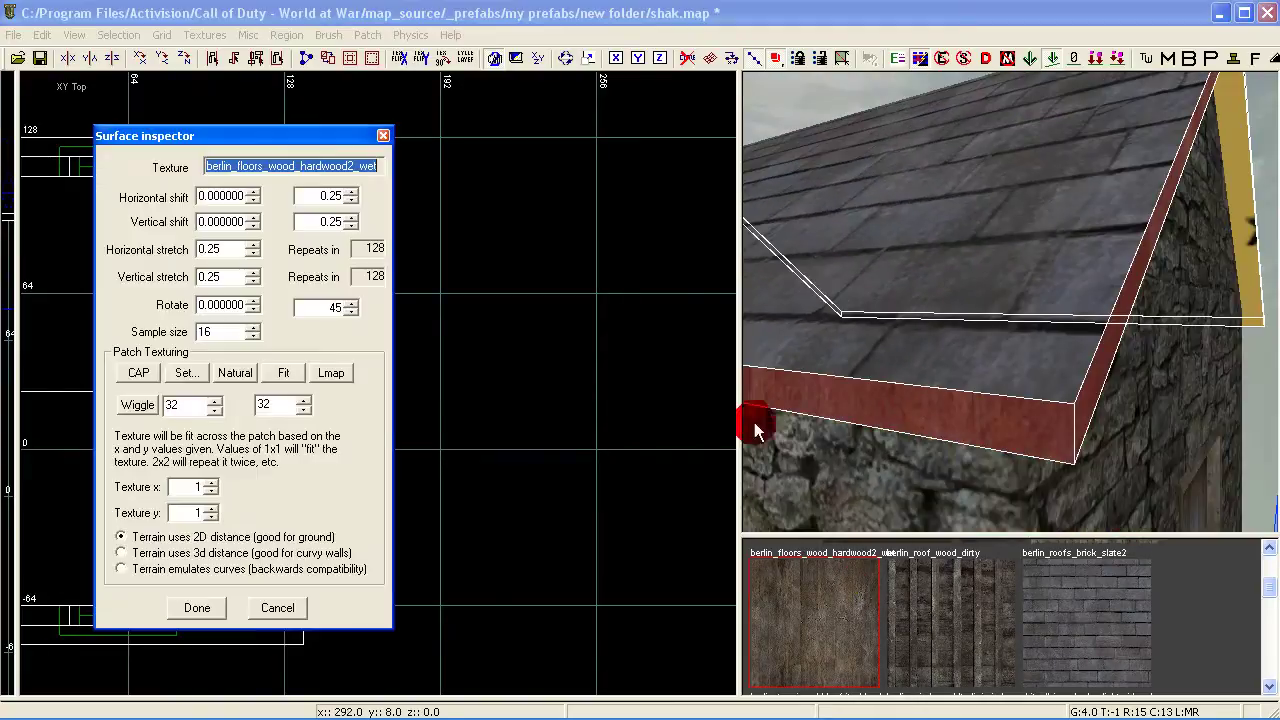
pyautogui.click(284, 366)
pyautogui.click(250, 313)
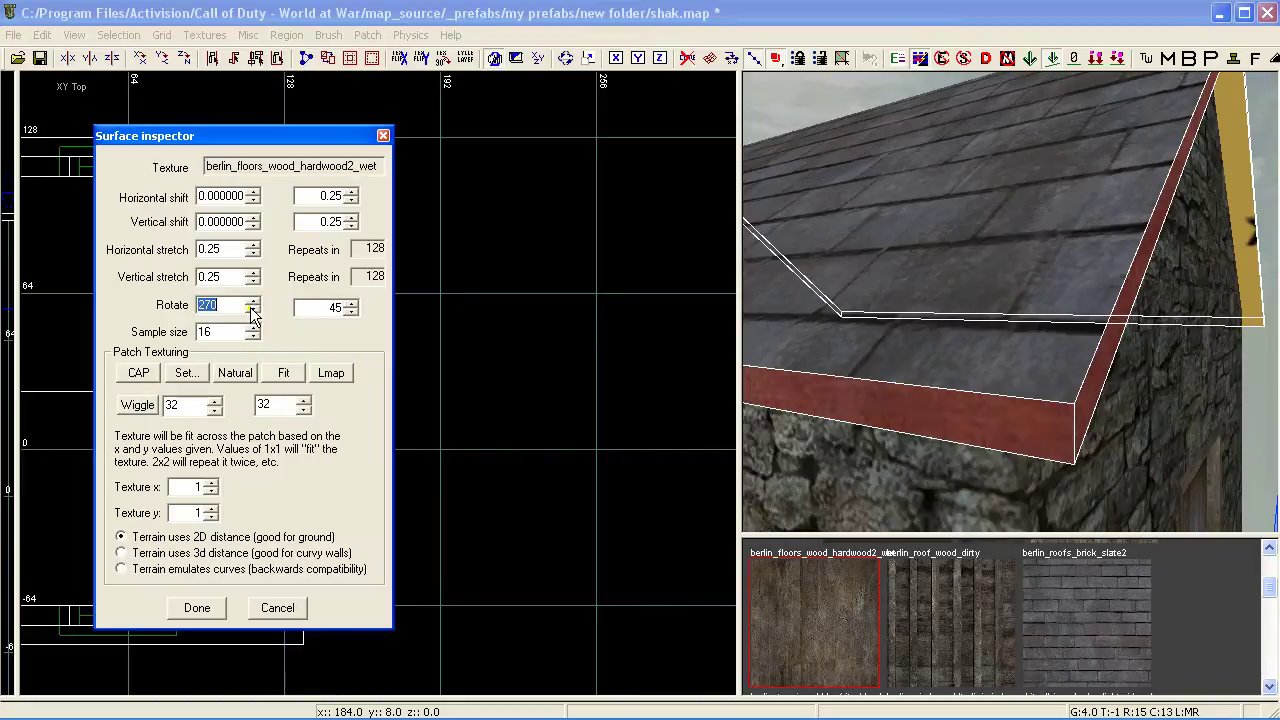
pyautogui.click(205, 607)
pyautogui.press('Escape')
# Step: Apply the berlin_roof_wood_dirty texture to the underside of the roof overhang
pyautogui.moveTo(978, 376); pyautogui.dragTo(988, 373, button='right')
pyautogui.moveTo(1026, 253); pyautogui.dragTo(1027, 252, button='right')
pyautogui.click(955, 605)
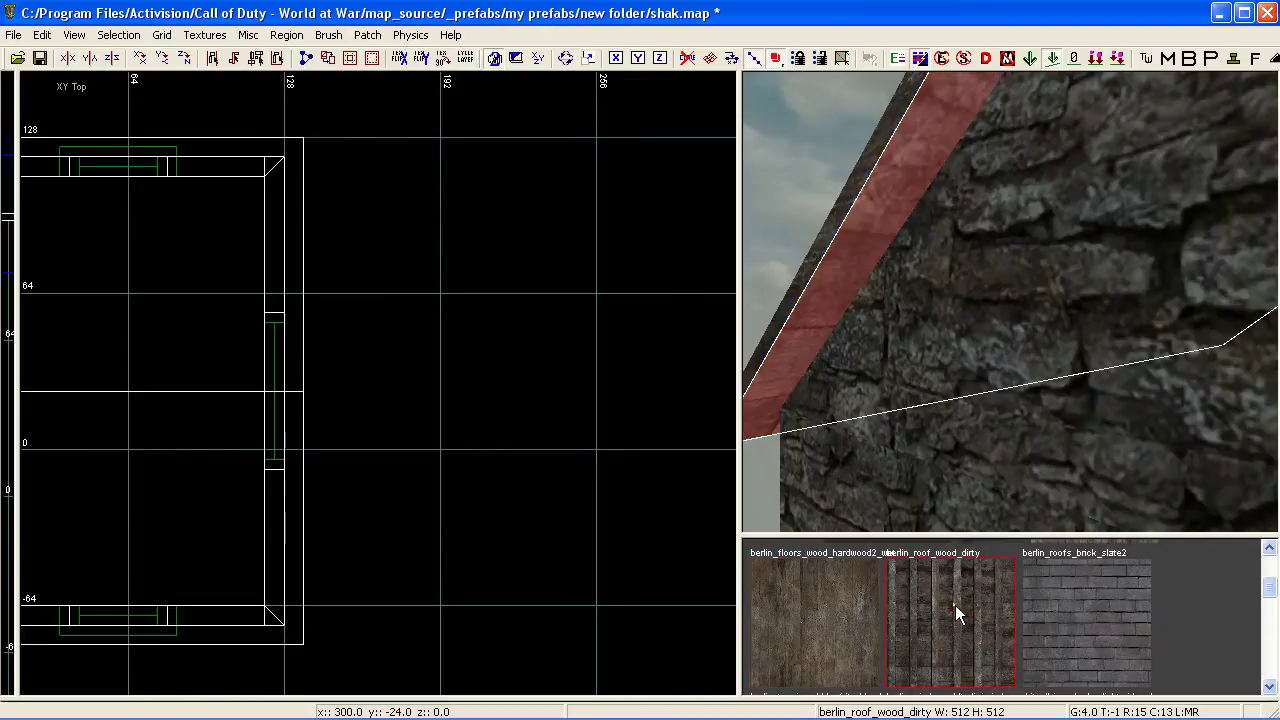
pyautogui.press('Escape')
# Step: Delete both roof slab brushes above the stone gables
pyautogui.moveTo(977, 370)
pyautogui.mouseDown(button='right')
pyautogui.moveTo(985, 378)
pyautogui.moveTo(978, 369)
pyautogui.mouseUp(button='right')
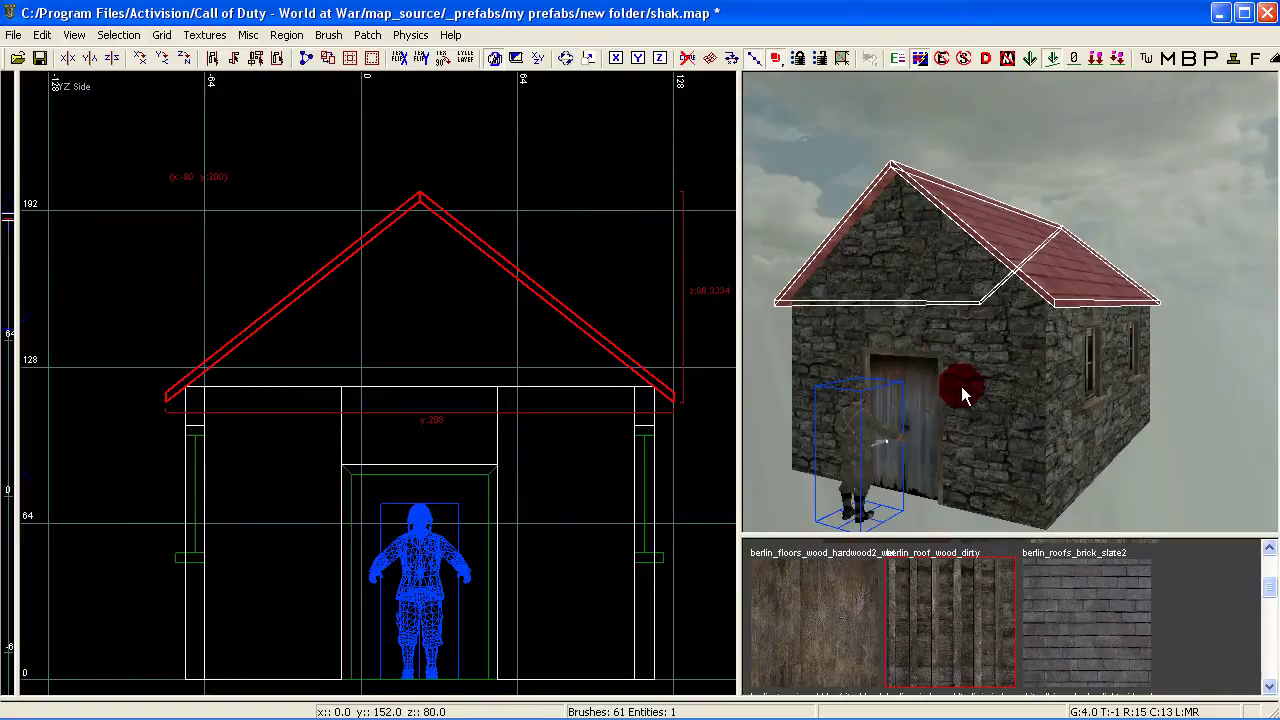
pyautogui.moveTo(967, 397); pyautogui.dragTo(990, 440, button='right')
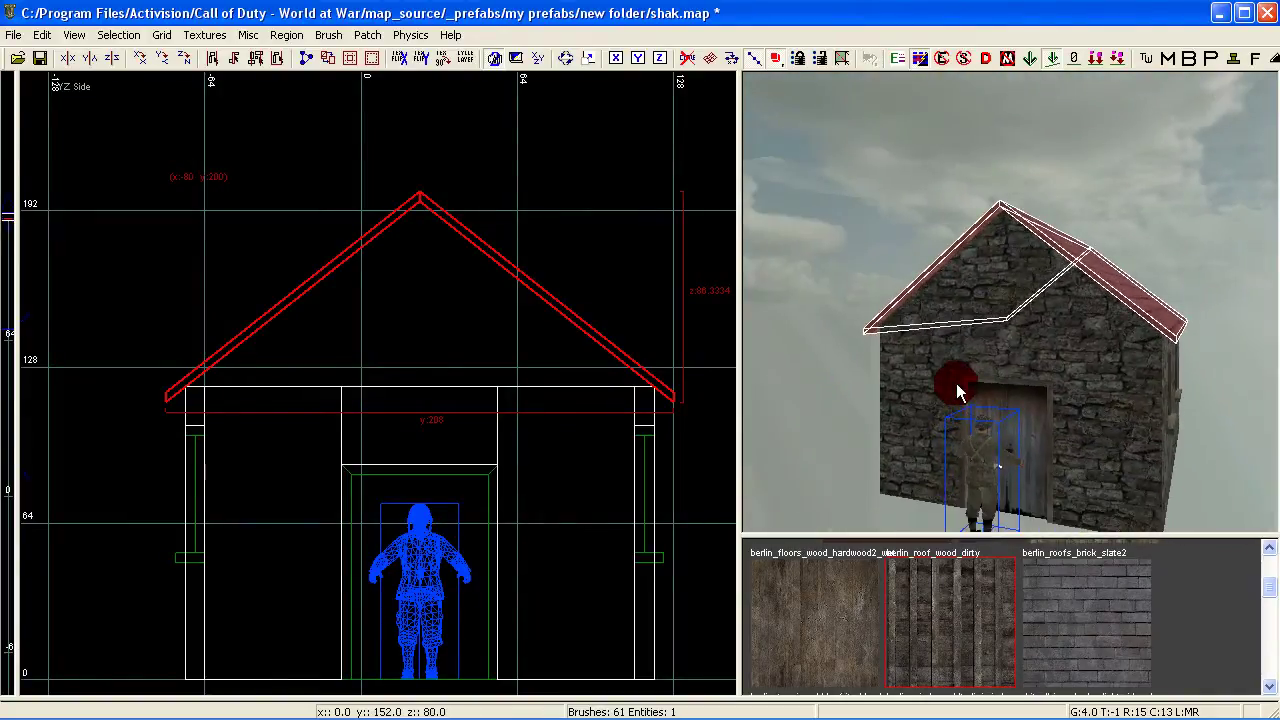
pyautogui.scroll(-2, 474, 356)
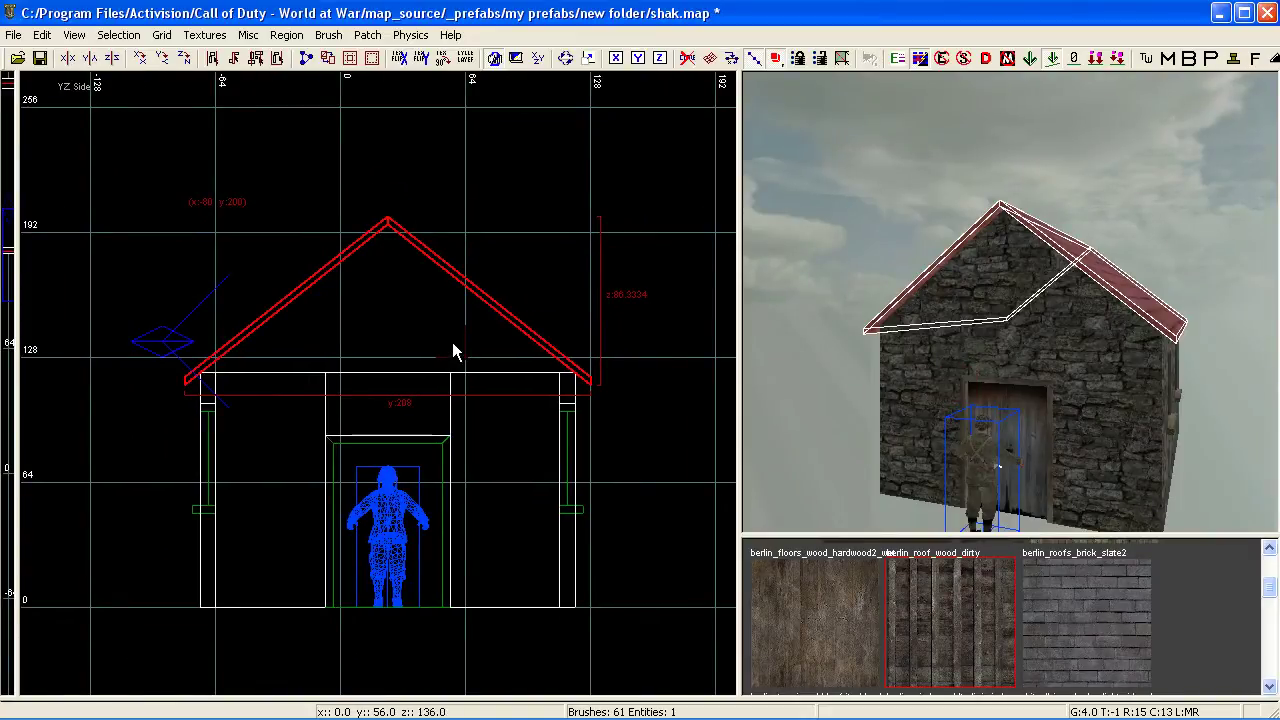
pyautogui.press('BackSpace')
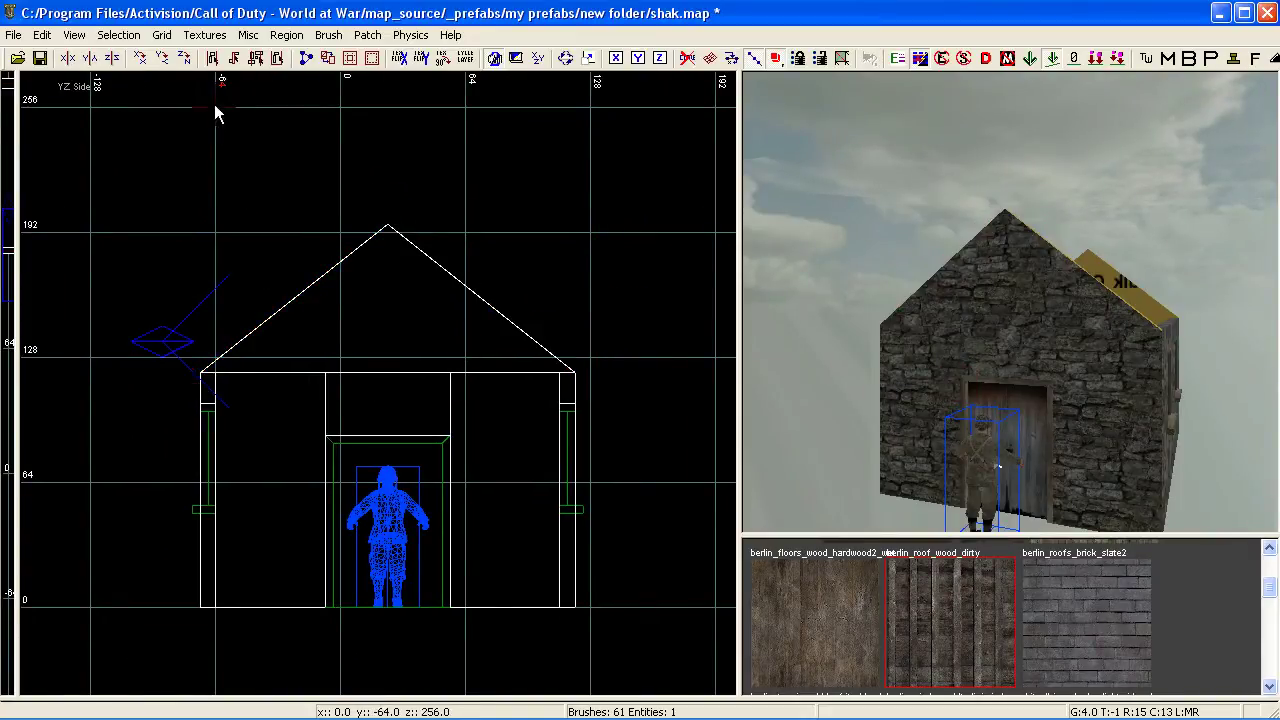
# Step: With the grid at 4, draw a thin flat brush about 212 units wide in the YZ side view and rest it on the gable peak
pyautogui.click(161, 34)
pyautogui.click(192, 126)
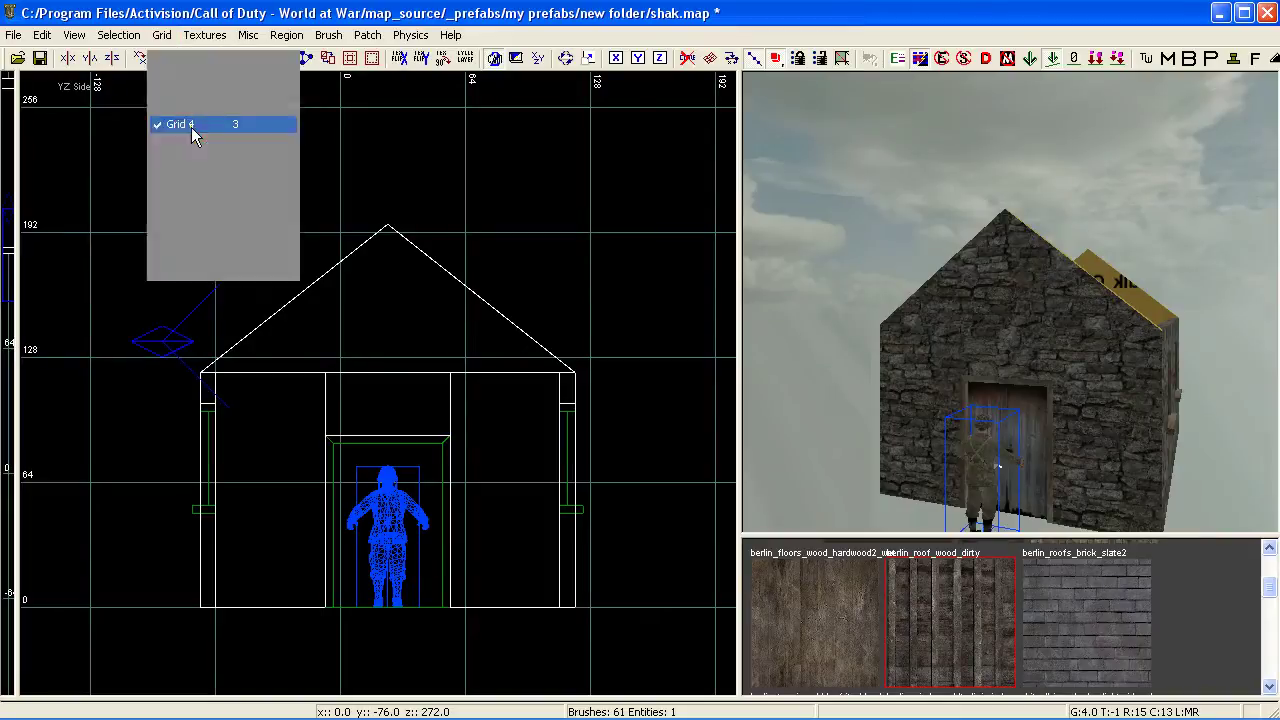
pyautogui.moveTo(191, 201); pyautogui.dragTo(609, 244)
pyautogui.scroll(2, 374, 251)
pyautogui.scroll(1, 395, 225)
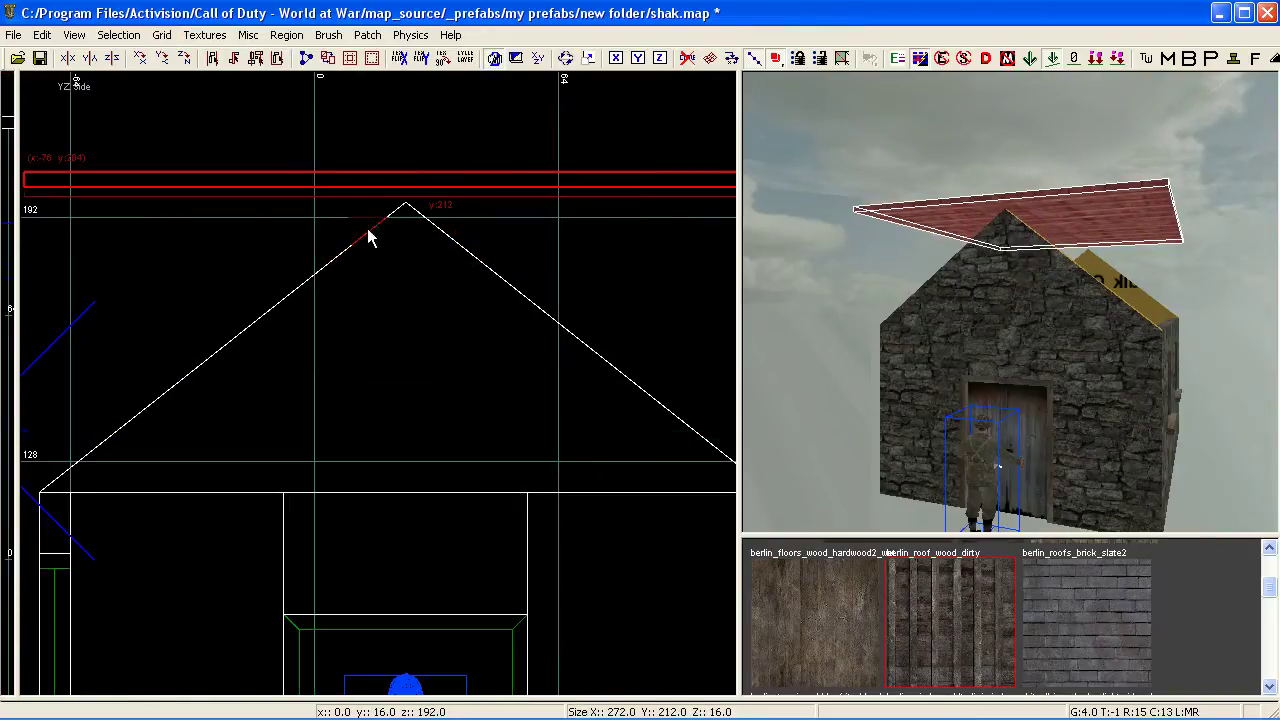
pyautogui.moveTo(411, 178); pyautogui.dragTo(409, 189)
pyautogui.scroll(2, 417, 221)
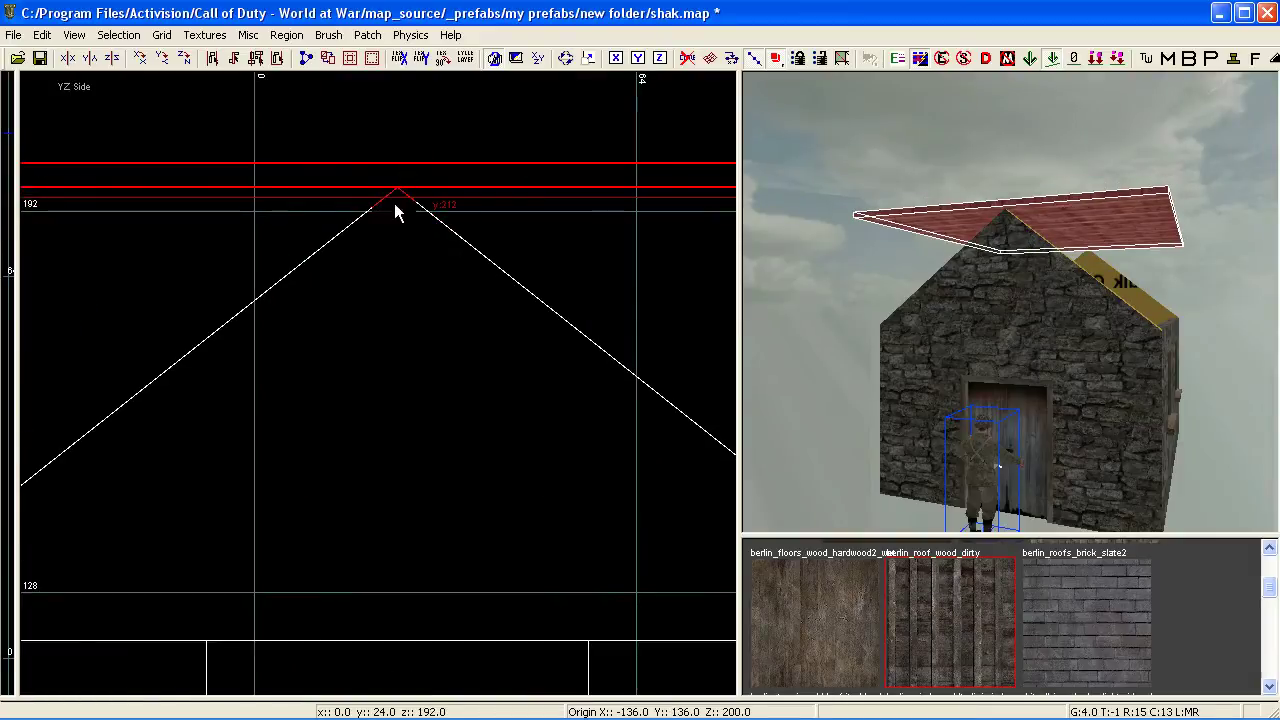
# Step: Resize the flat brush in the XY top view to 208 units in Y so it overhangs both long walls by 8 units
pyautogui.scroll(-2, 400, 300)
pyautogui.hotkey('ctrl', 'Tab')
pyautogui.scroll(-3, 393, 272)
pyautogui.moveTo(379, 128); pyautogui.dragTo(378, 137)
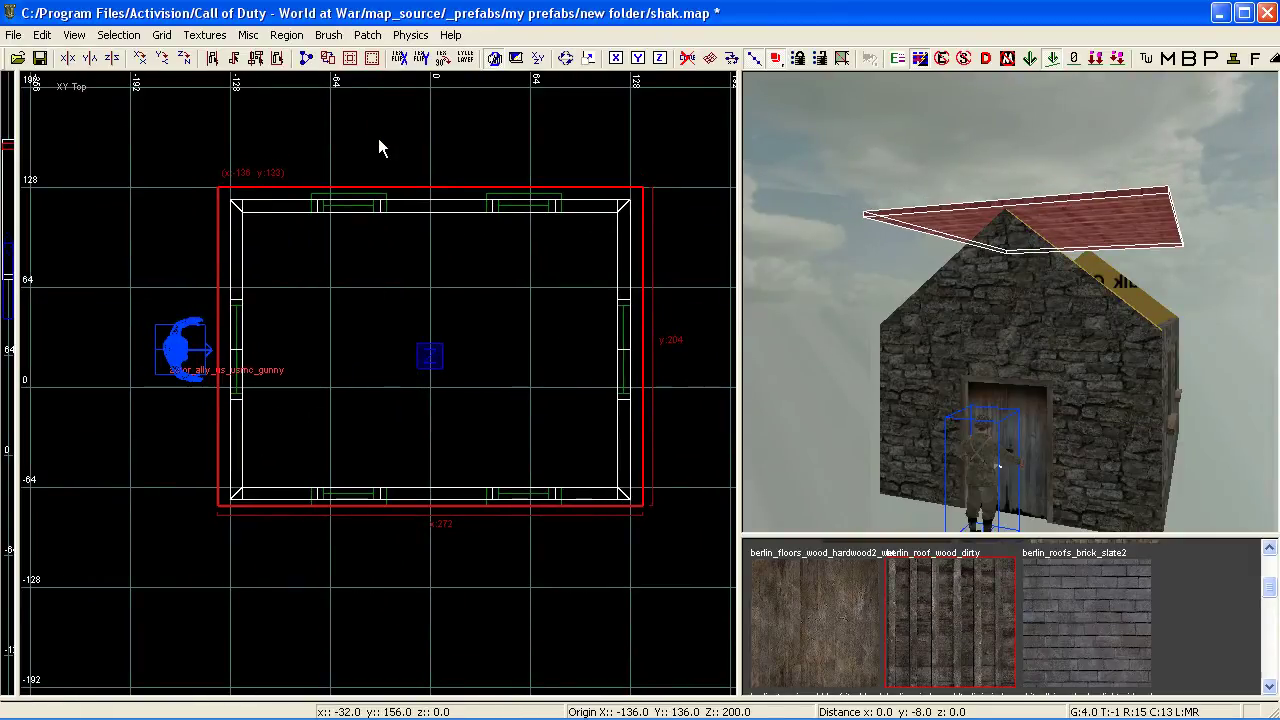
pyautogui.moveTo(378, 140); pyautogui.dragTo(391, 479, button='right')
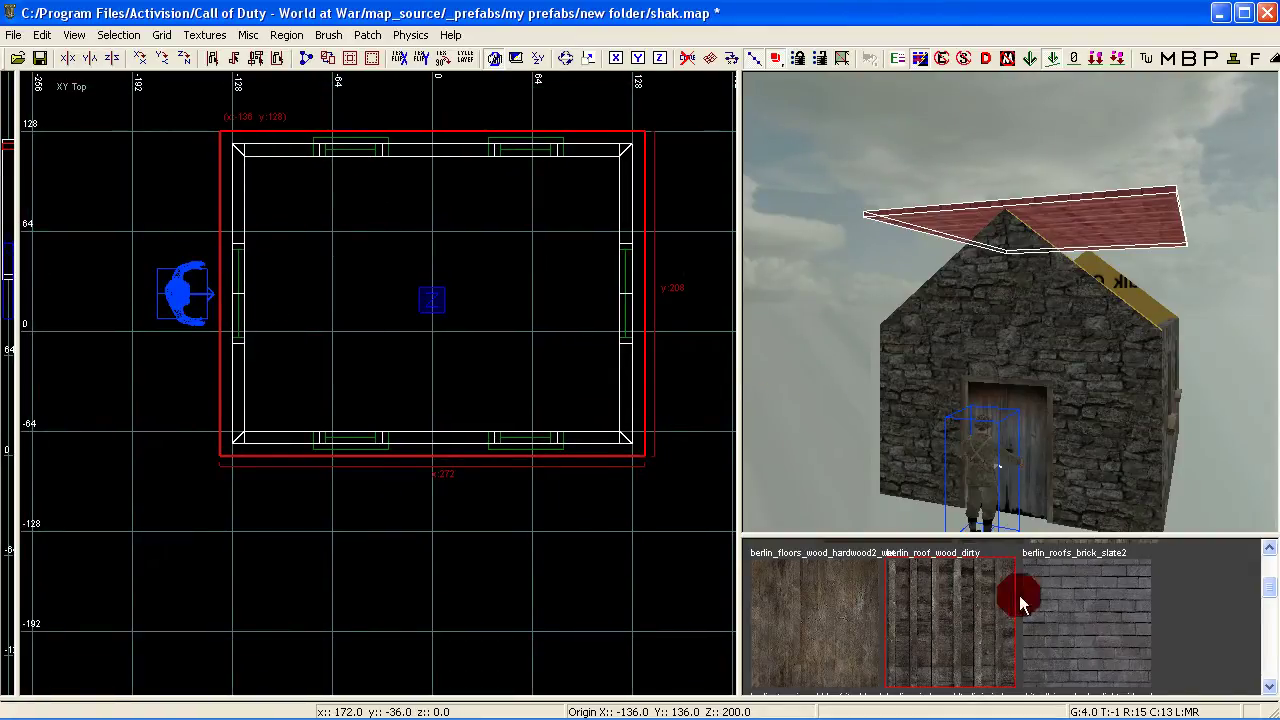
# Step: Apply the caulk texture to the flat brush above the gables
pyautogui.scroll(-3, 1050, 582)
pyautogui.click(1052, 583)
pyautogui.moveTo(1048, 443)
pyautogui.mouseDown(button='right')
pyautogui.moveTo(1050, 586)
pyautogui.moveTo(1040, 440)
pyautogui.moveTo(1000, 360)
pyautogui.moveTo(1004, 440)
pyautogui.mouseUp(button='right')
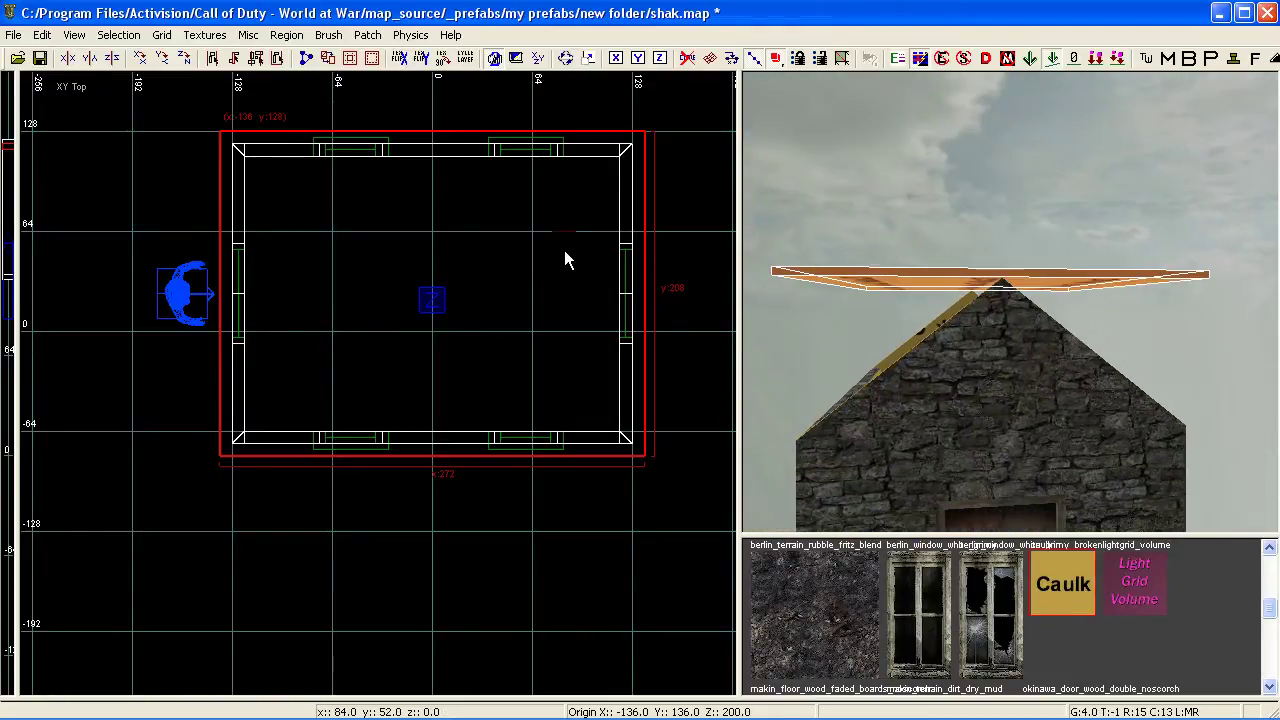
# Step: Convert the flat brush into a simple curve patch with a density of width 5 and height 5
pyautogui.moveTo(459, 267); pyautogui.dragTo(433, 265, button='right')
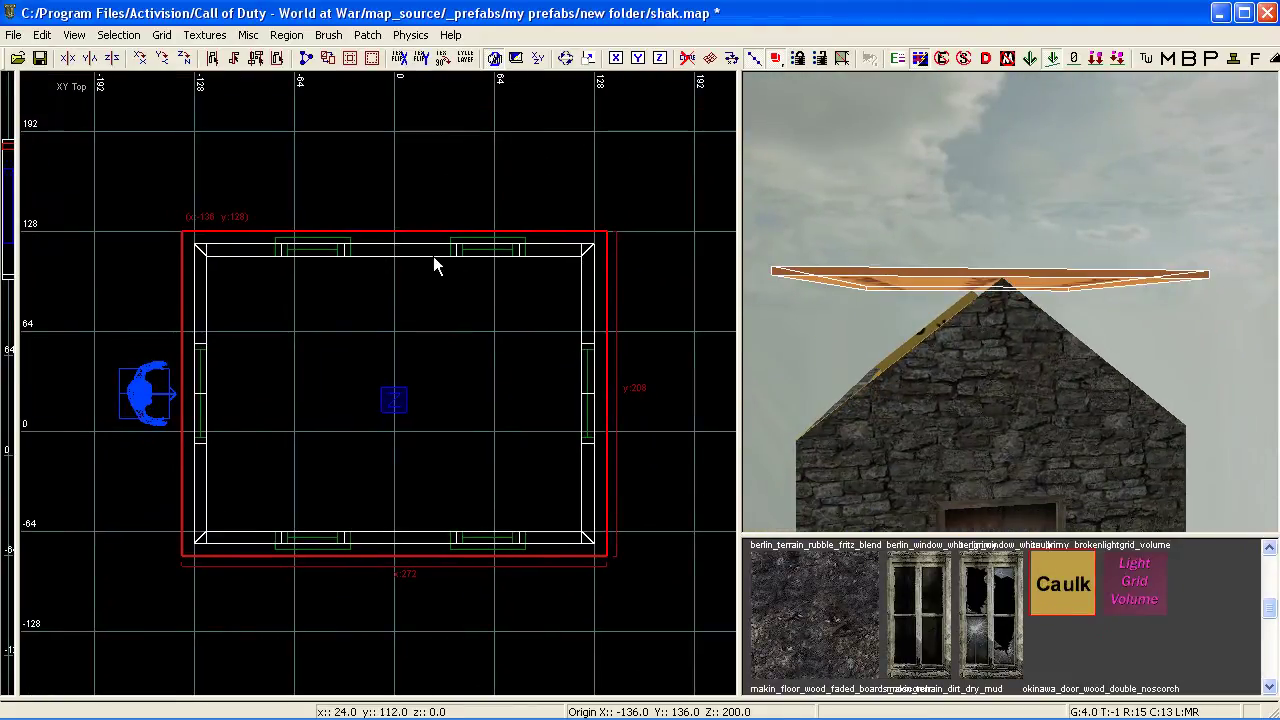
pyautogui.click(367, 35)
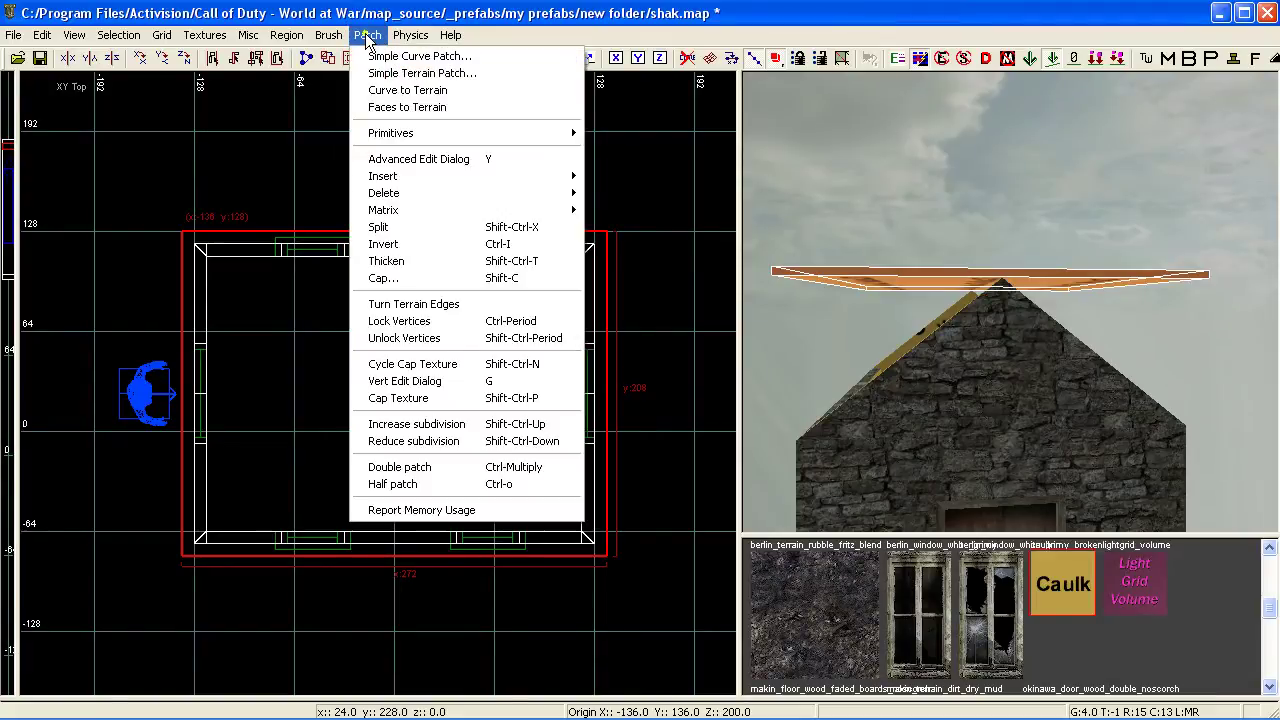
pyautogui.click(401, 75)
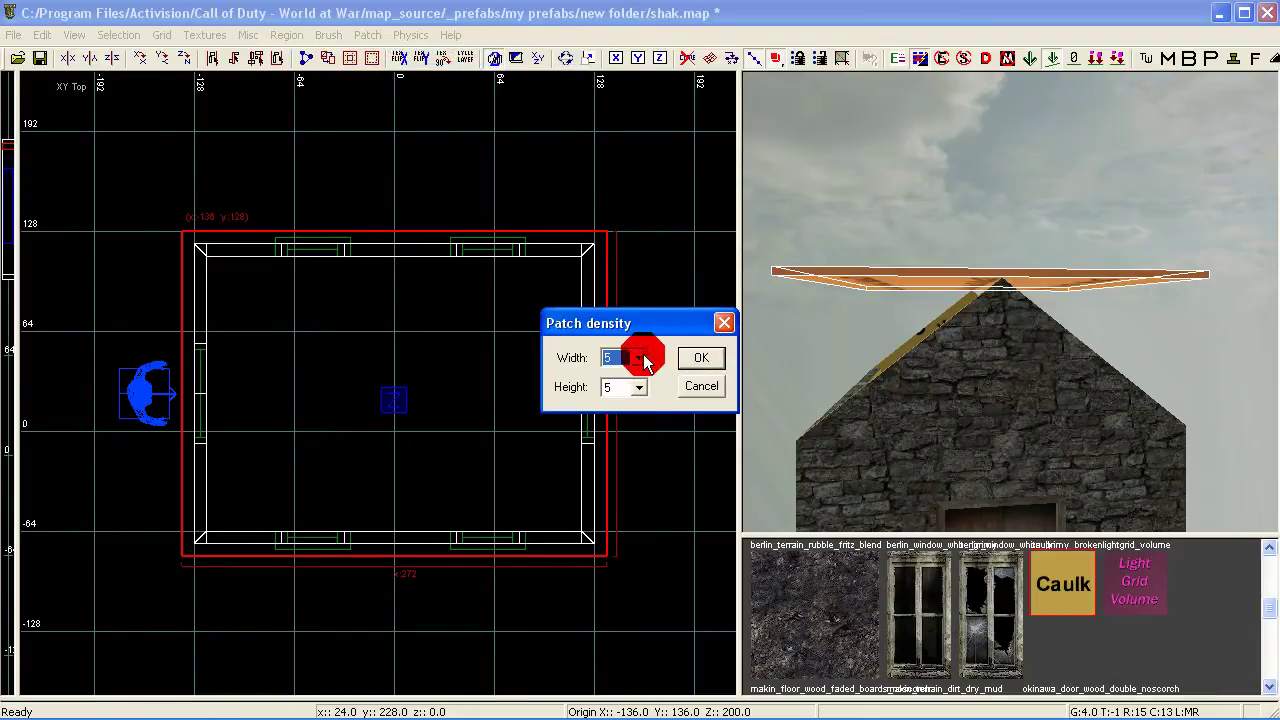
pyautogui.click(703, 357)
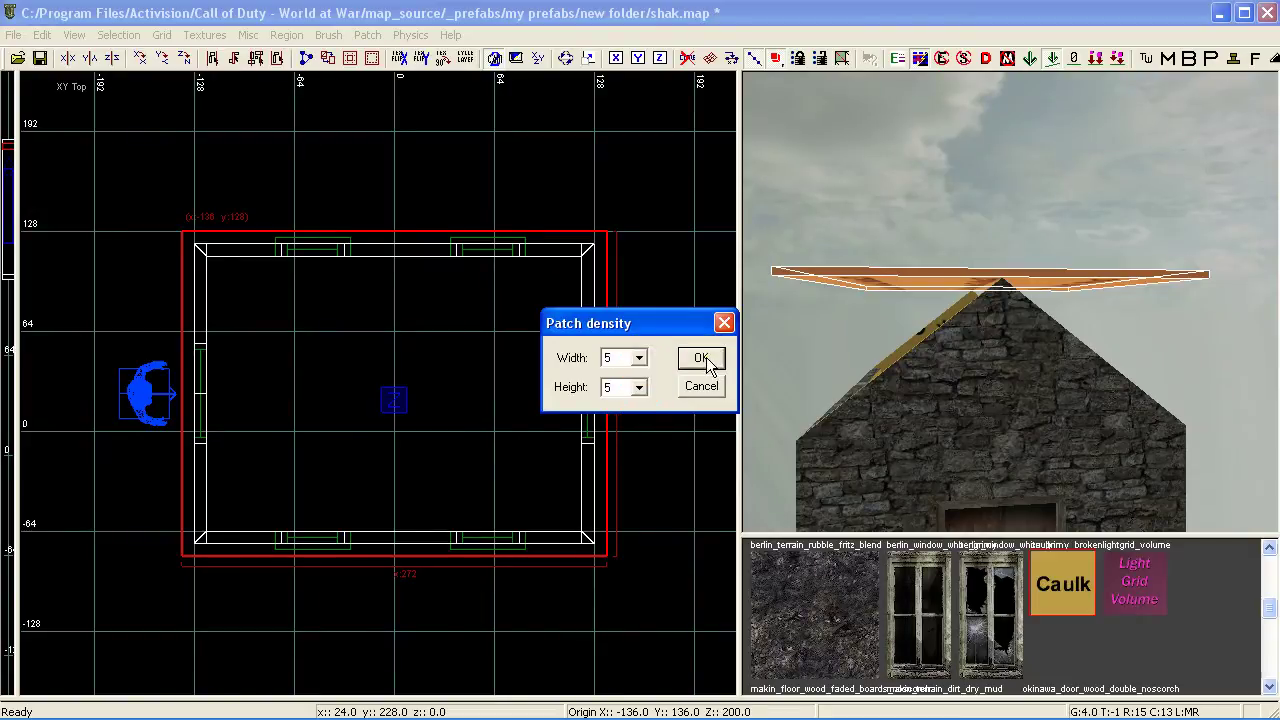
# Step: Start vertex editing on the flat roof patch in the YZ side view
pyautogui.moveTo(924, 373); pyautogui.dragTo(950, 330, button='right')
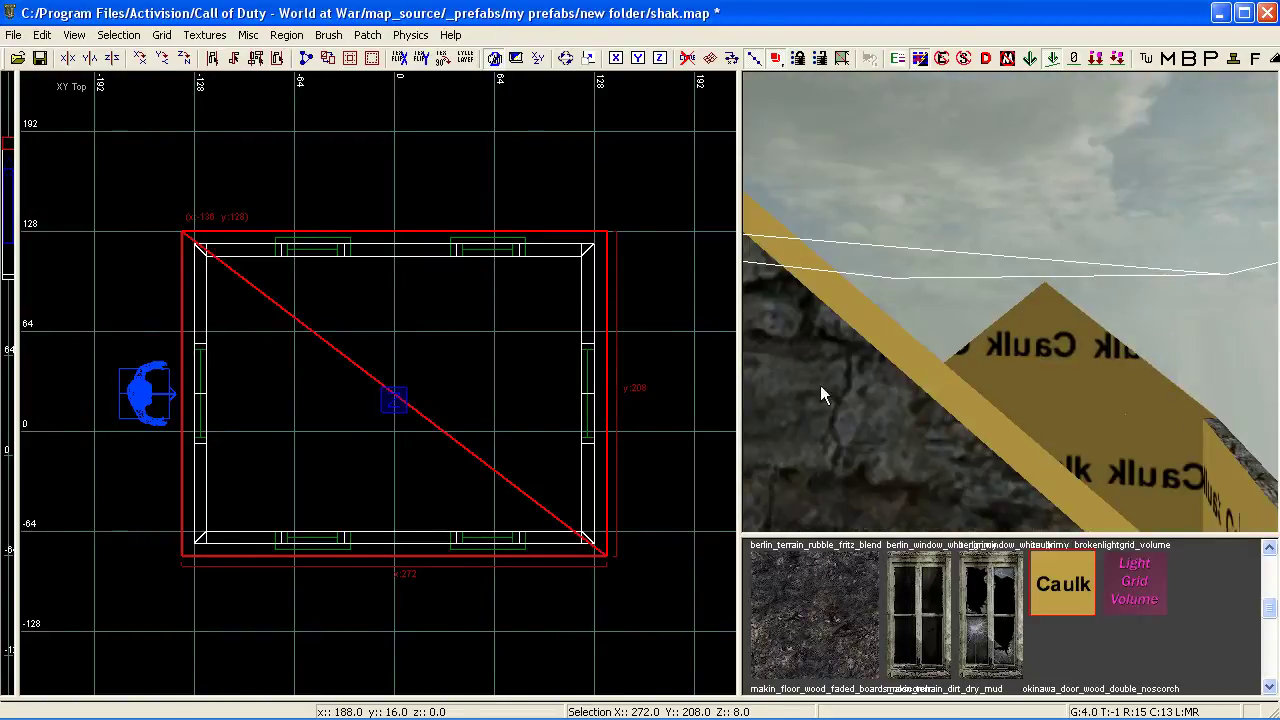
pyautogui.scroll(-2, 469, 414)
pyautogui.hotkey('ctrl', 'Tab')
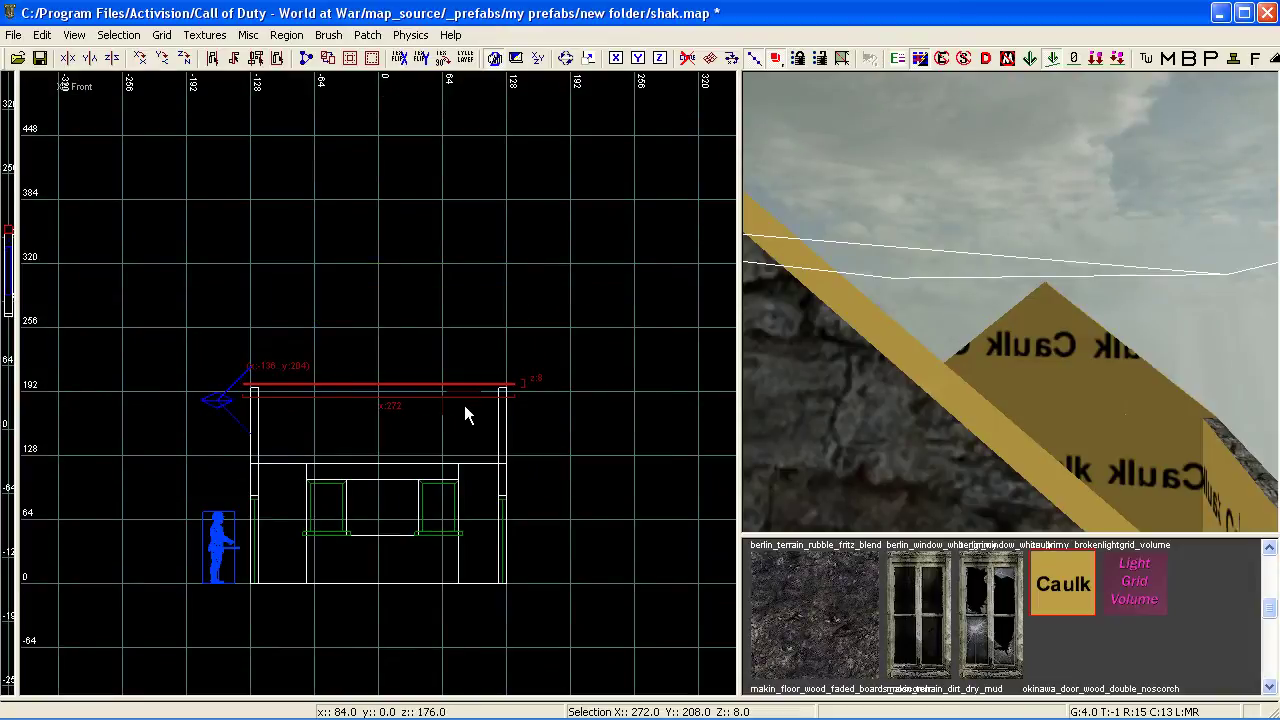
pyautogui.hotkey('ctrl', 'Tab')
pyautogui.scroll(2, 363, 429)
pyautogui.scroll(2, 382, 411)
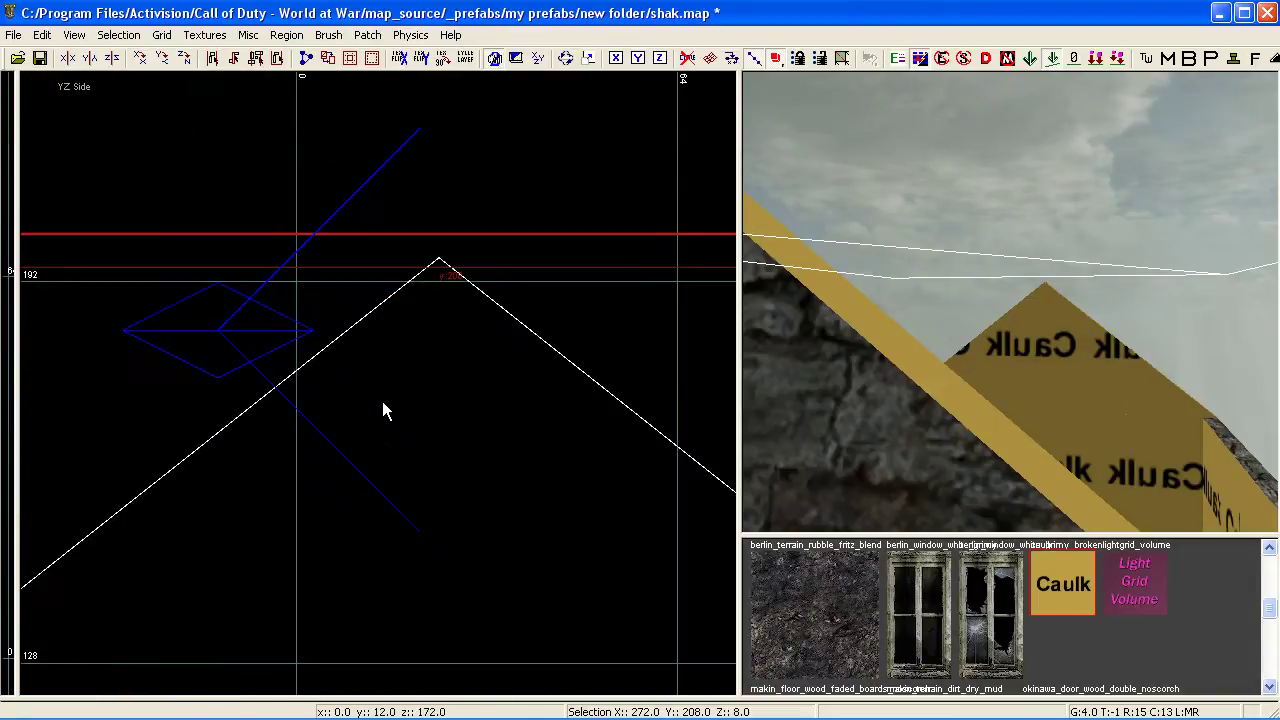
pyautogui.press('v')
pyautogui.scroll(-3, 383, 401)
pyautogui.moveTo(383, 401)
pyautogui.mouseDown(button='right')
pyautogui.moveTo(396, 389)
pyautogui.moveTo(394, 303)
pyautogui.mouseUp(button='right')
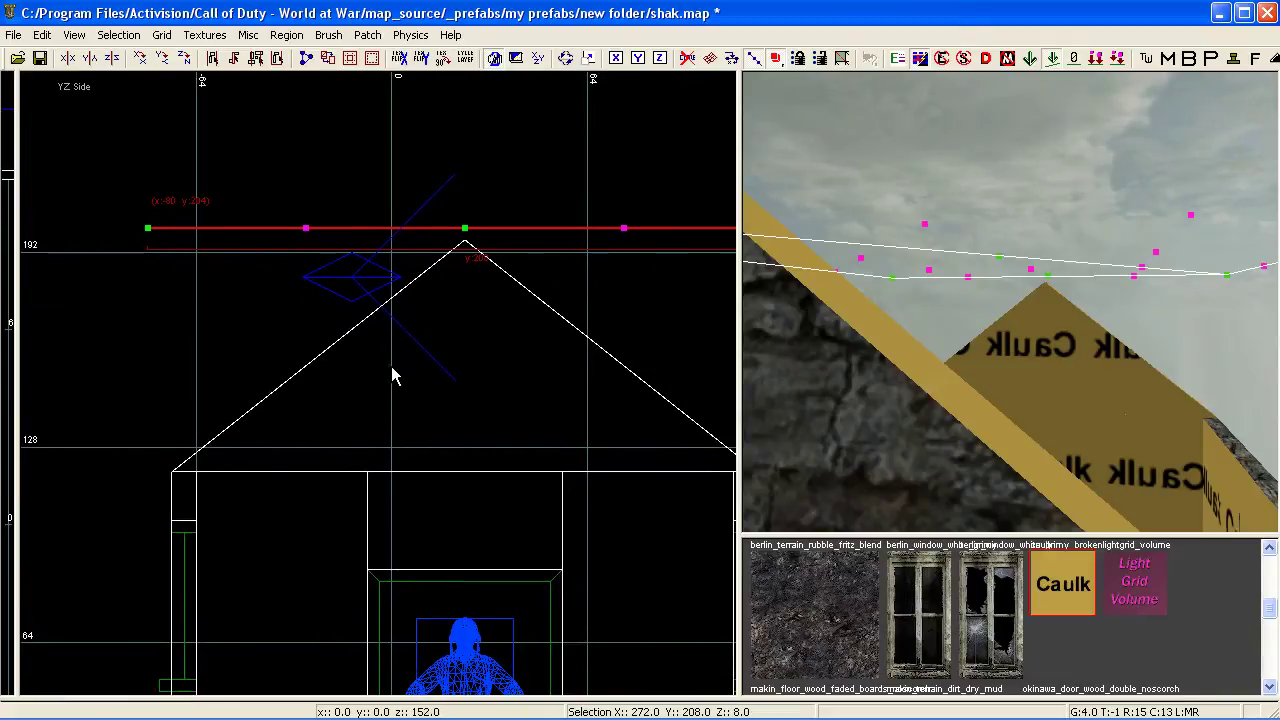
# Step: Set the grid to 8, lower the patch's outer vertices on the negative Y side to wall-top height and align the middle vertices into a straight slope
pyautogui.click(162, 34)
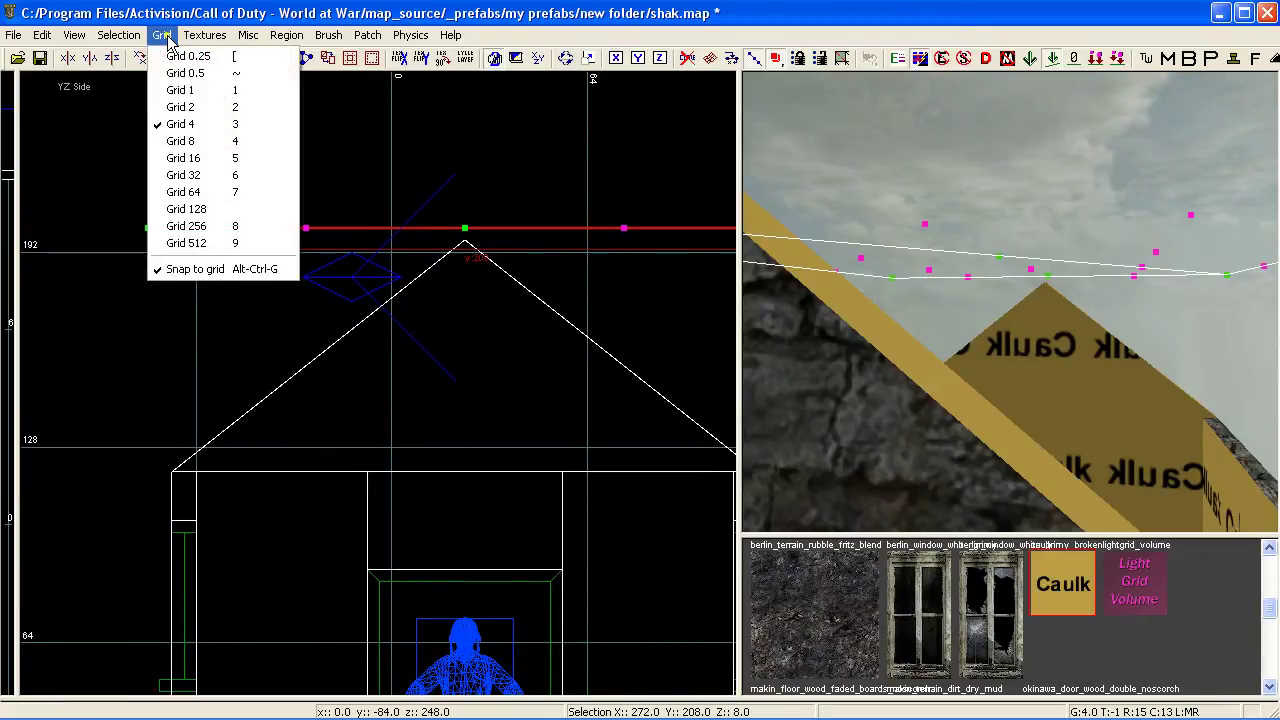
pyautogui.click(193, 126)
pyautogui.click(193, 140)
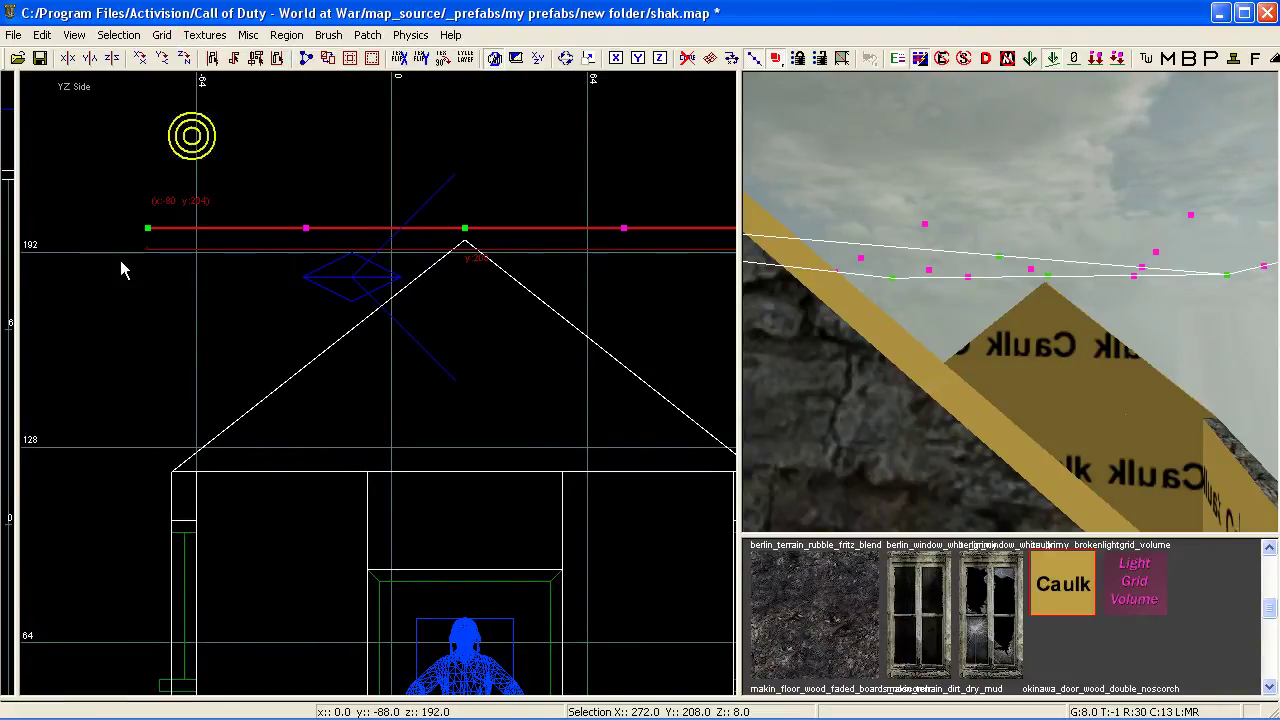
pyautogui.moveTo(148, 232); pyautogui.dragTo(152, 465)
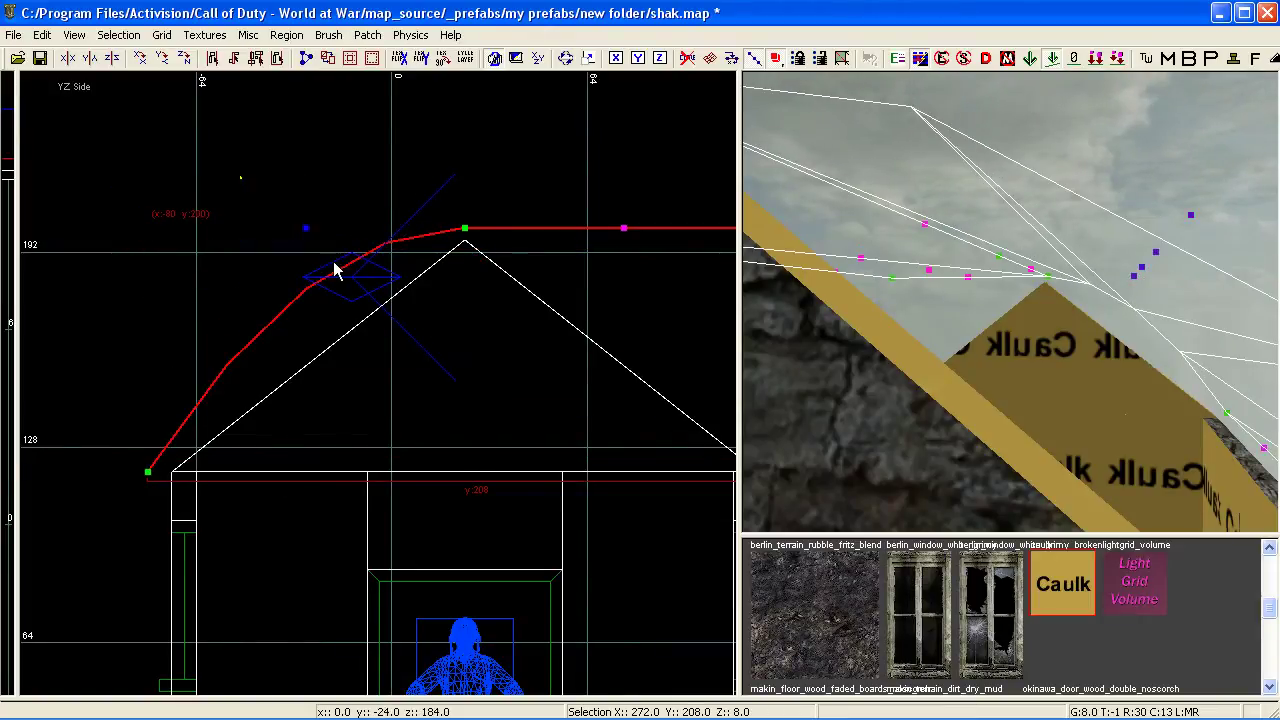
pyautogui.moveTo(306, 228); pyautogui.dragTo(323, 339)
pyautogui.moveTo(303, 321); pyautogui.dragTo(298, 290, button='right')
pyautogui.scroll(2, 264, 387)
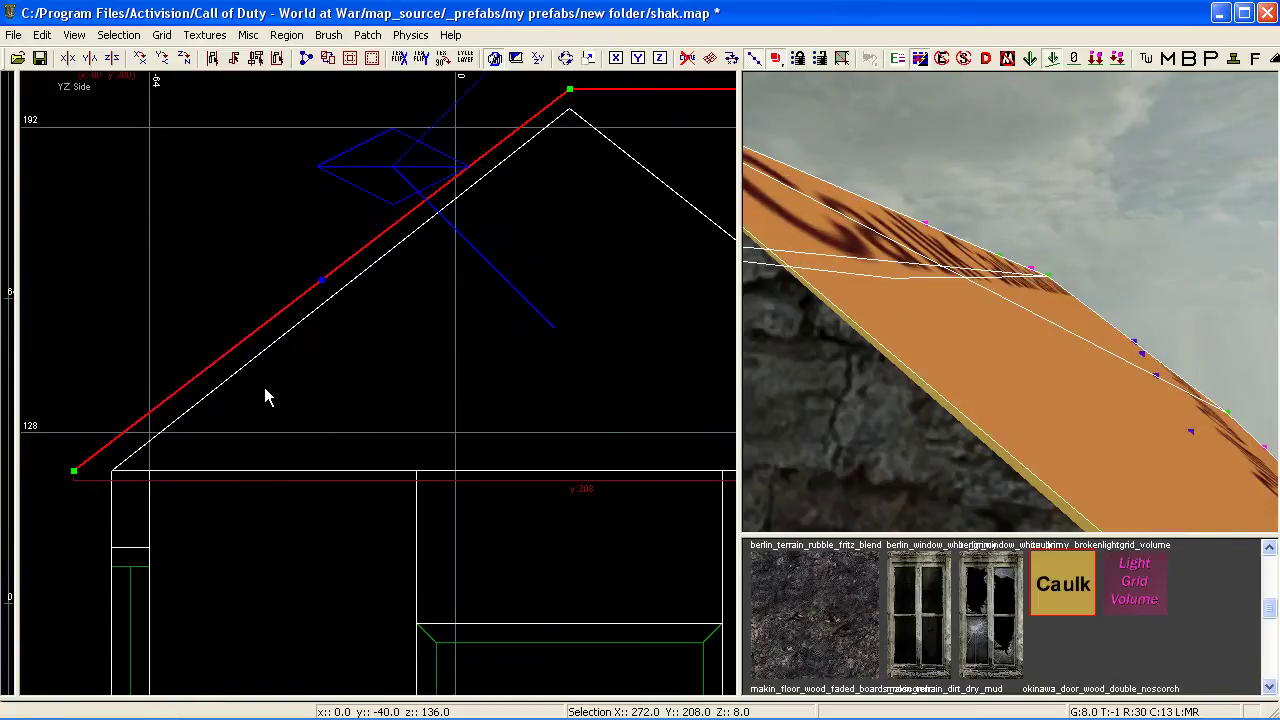
pyautogui.scroll(-2, 264, 387)
# Step: Shape the patch's positive Y side into a matching straight slope down to wall-top height, and leave vertex editing
pyautogui.moveTo(284, 364); pyautogui.dragTo(55, 315, button='right')
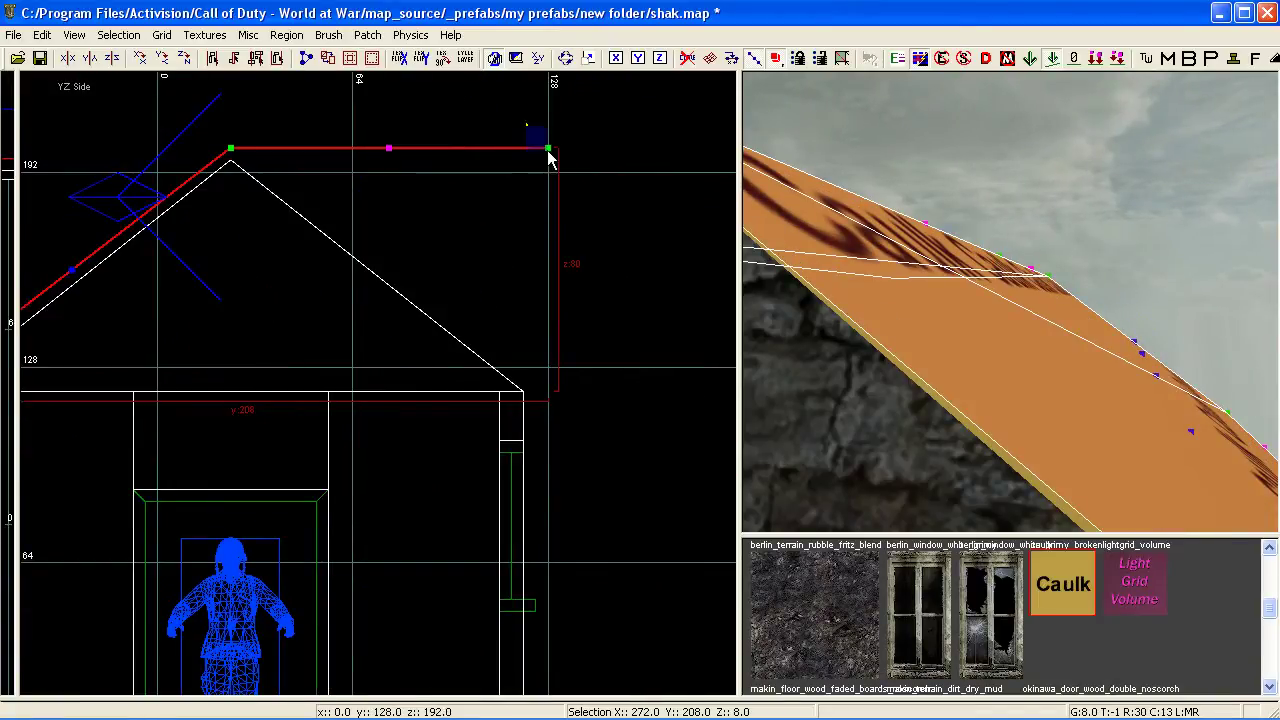
pyautogui.moveTo(557, 157); pyautogui.dragTo(564, 409)
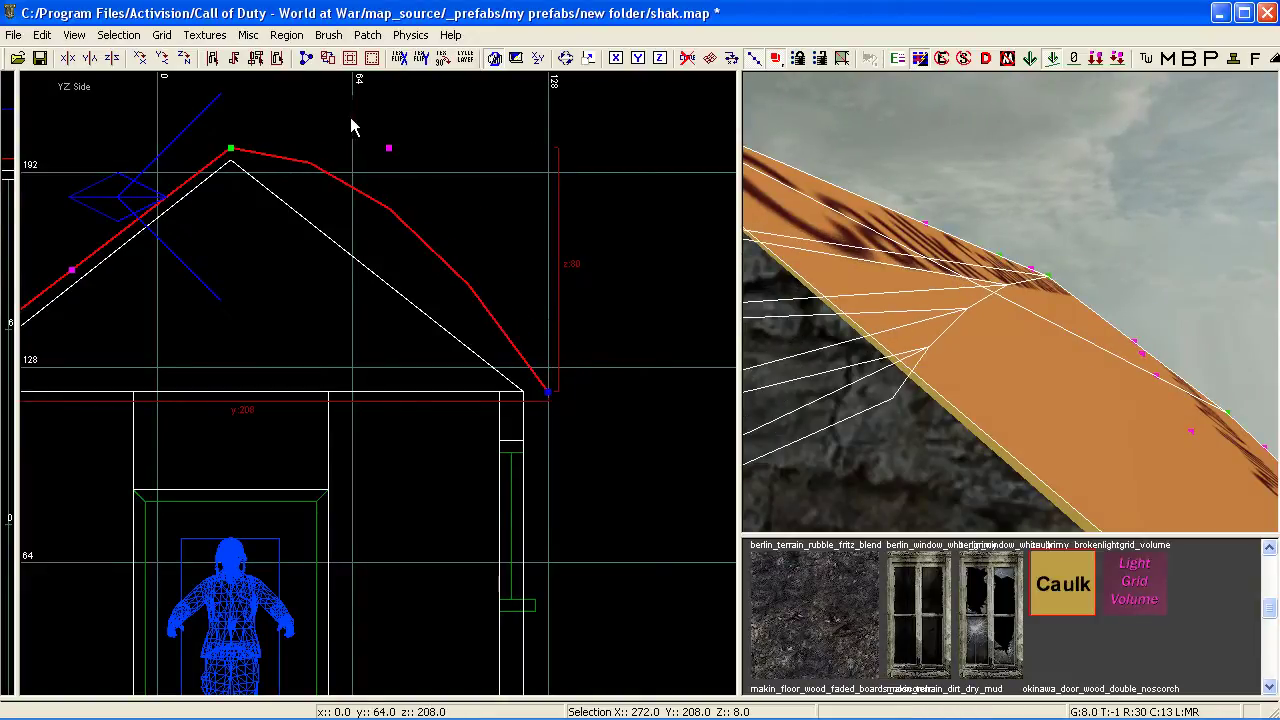
pyautogui.moveTo(391, 156); pyautogui.dragTo(391, 262)
pyautogui.moveTo(353, 270); pyautogui.dragTo(385, 321, button='right')
pyautogui.scroll(6, 393, 223)
pyautogui.scroll(-5, 393, 223)
pyautogui.scroll(-2, 395, 230)
pyautogui.moveTo(817, 262); pyautogui.dragTo(822, 350, button='right')
pyautogui.moveTo(843, 286)
pyautogui.mouseDown(button='right')
pyautogui.moveTo(880, 270)
pyautogui.moveTo(860, 262)
pyautogui.moveTo(843, 286)
pyautogui.mouseUp(button='right')
pyautogui.press('v')
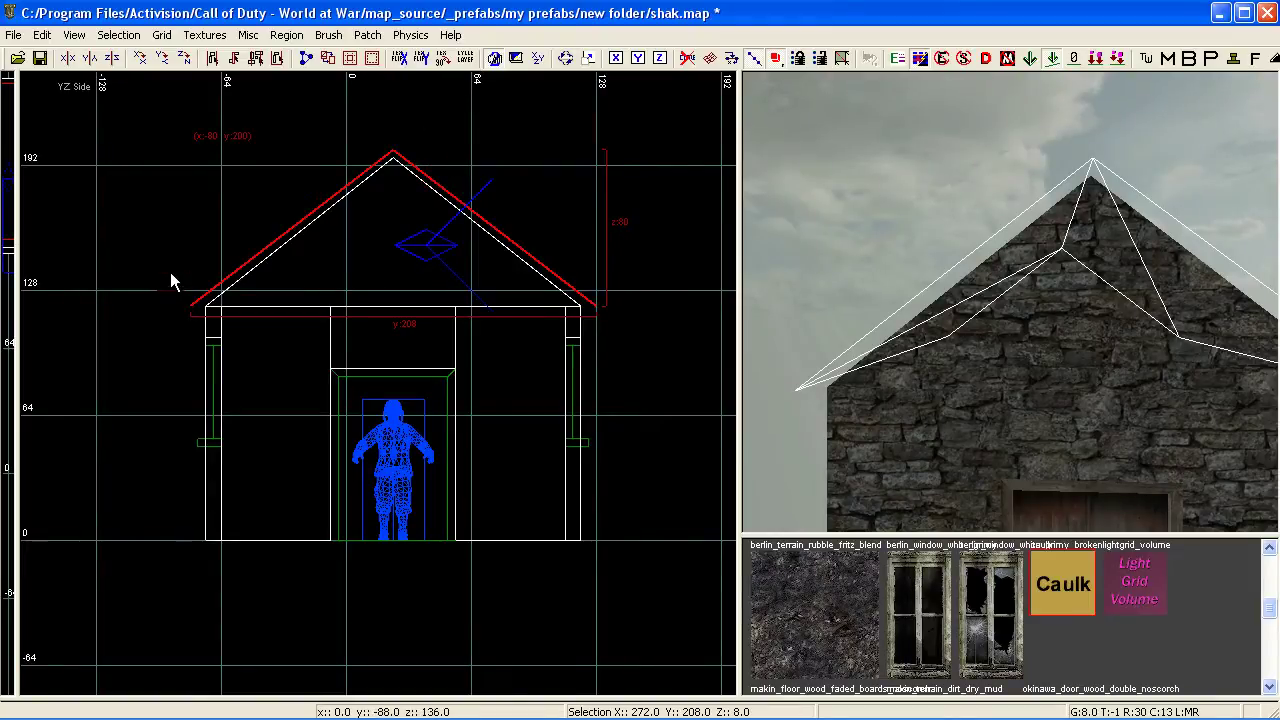
# Step: Thicken the pitched roof patch by 4 with seams included
pyautogui.hotkey('ctrl', 't')
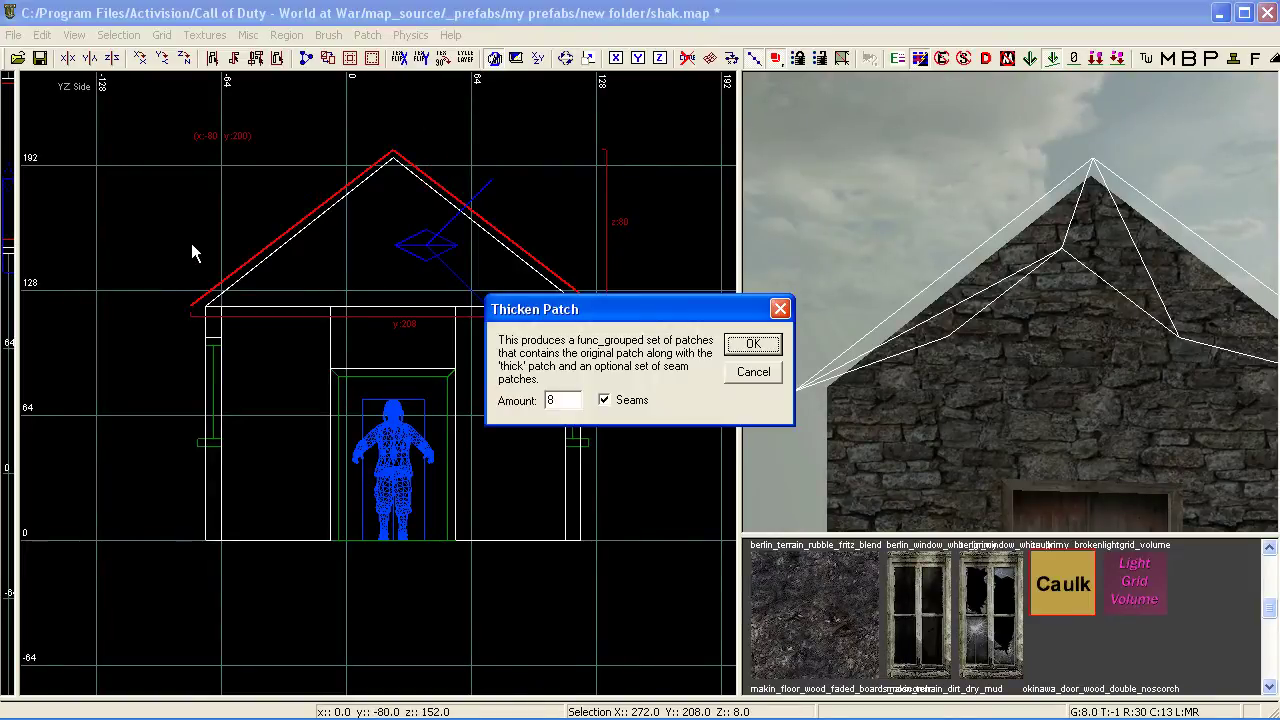
pyautogui.click(565, 401)
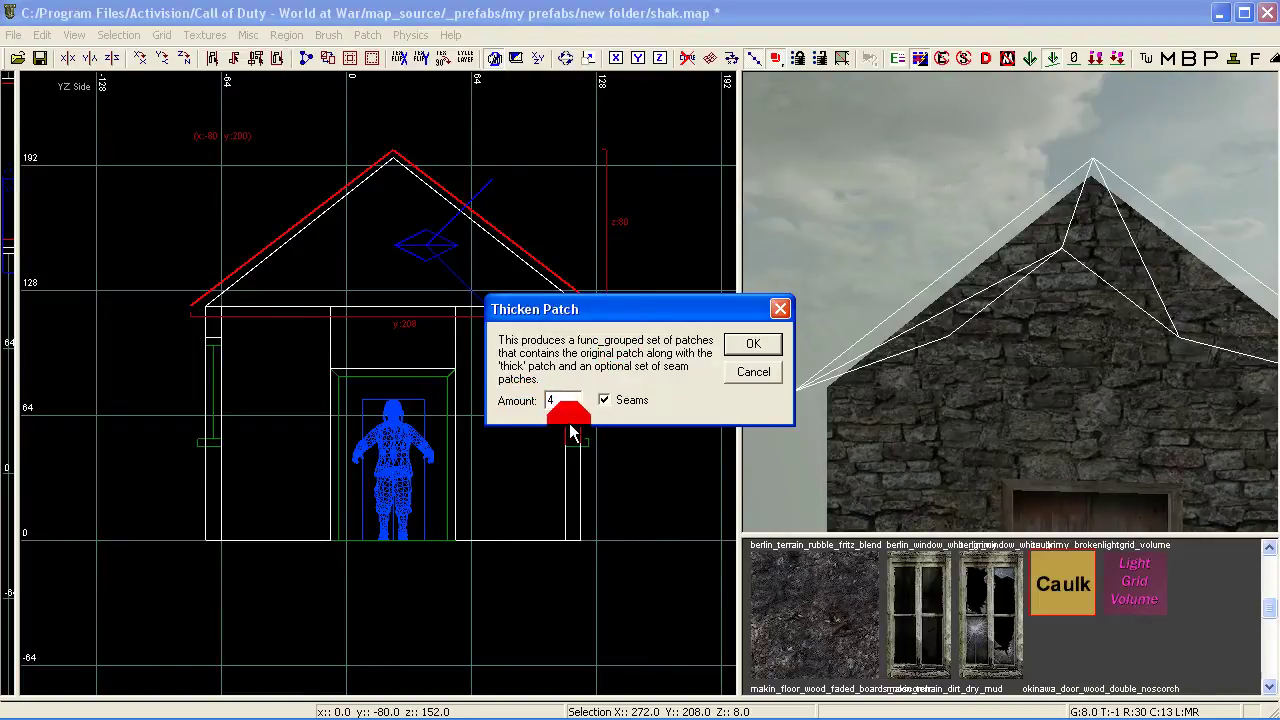
pyautogui.click(737, 346)
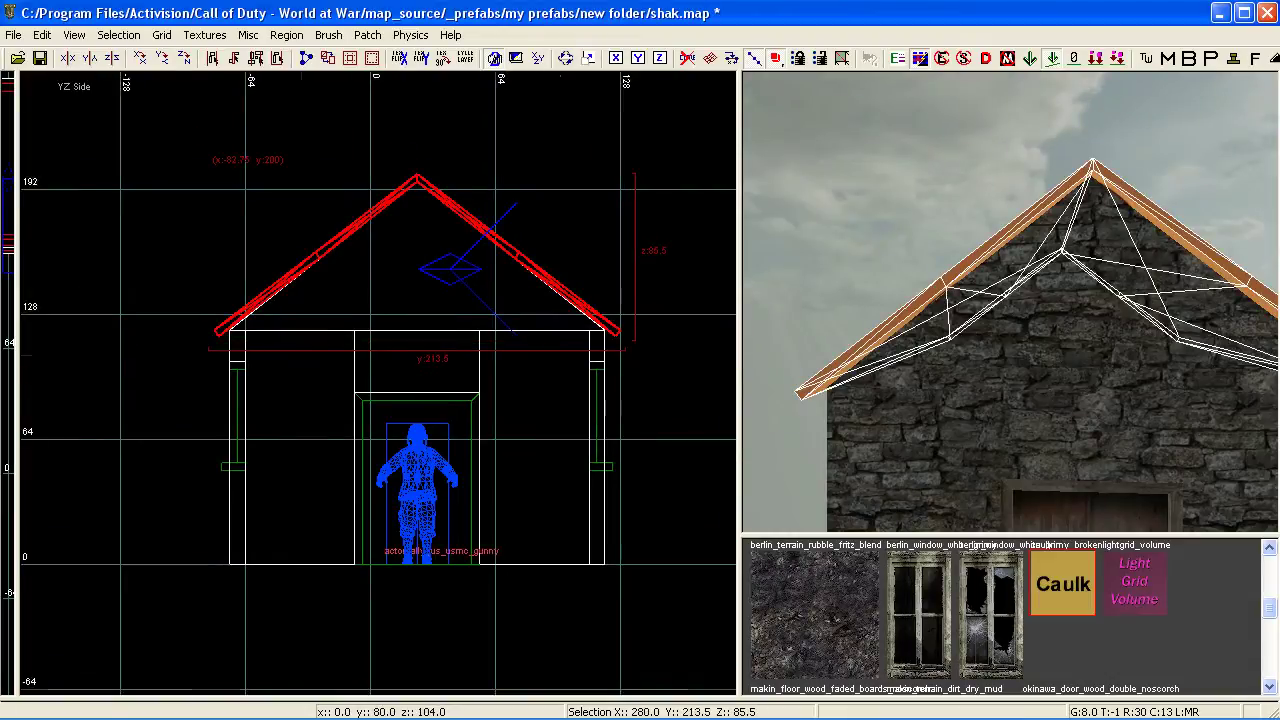
# Step: Set the grid to 4 and select the roof patches' eave vertices on the positive Y side for lowering
pyautogui.scroll(3, 257, 389)
pyautogui.scroll(1, 327, 388)
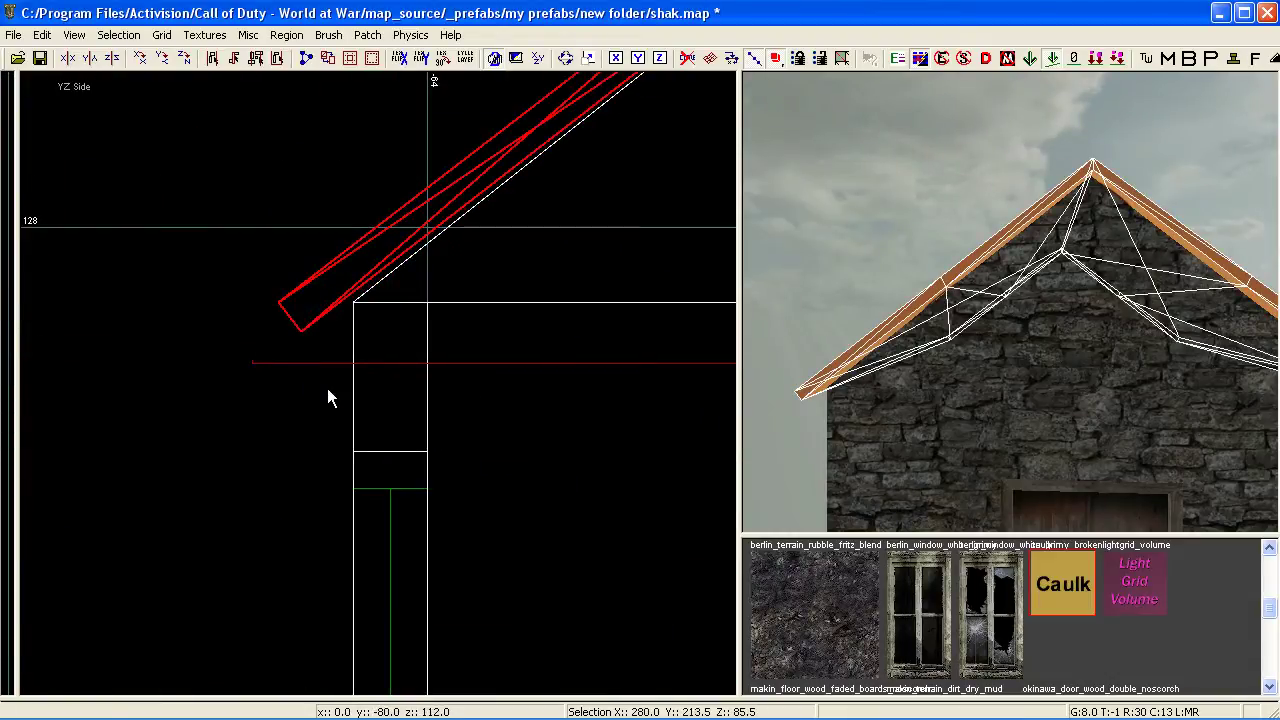
pyautogui.scroll(-4, 327, 388)
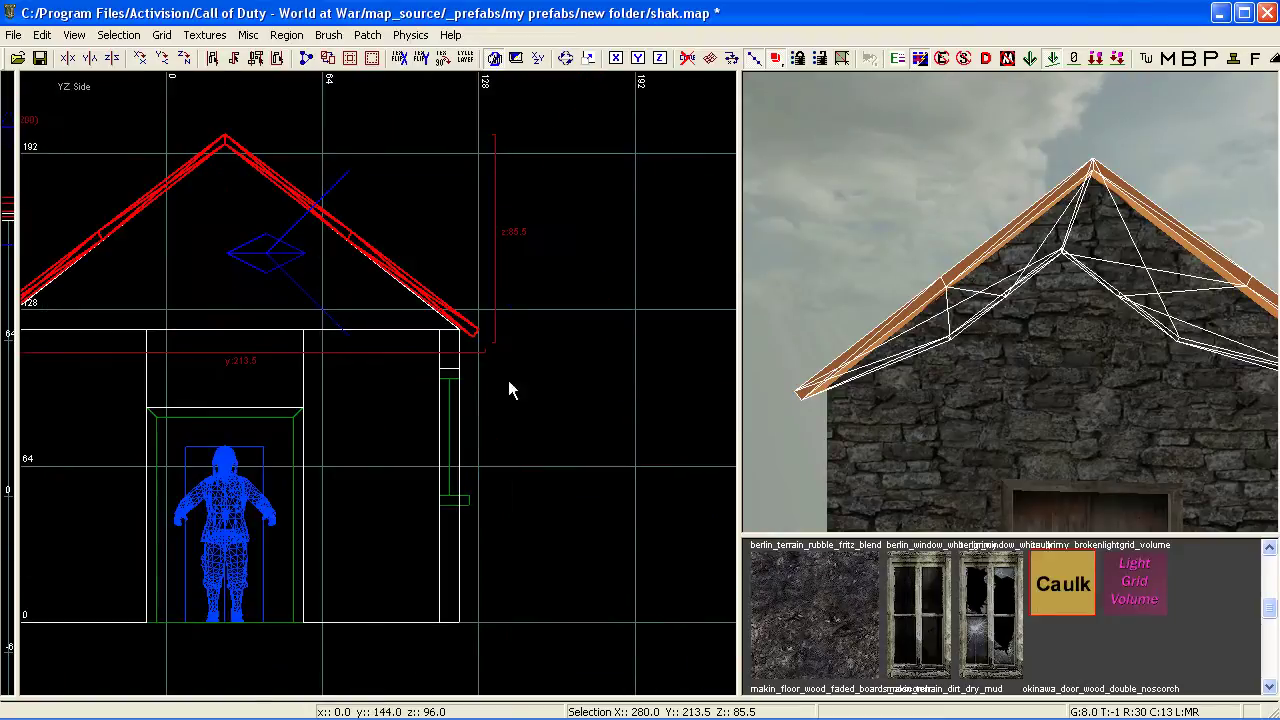
pyautogui.scroll(5, 546, 383)
pyautogui.click(162, 35)
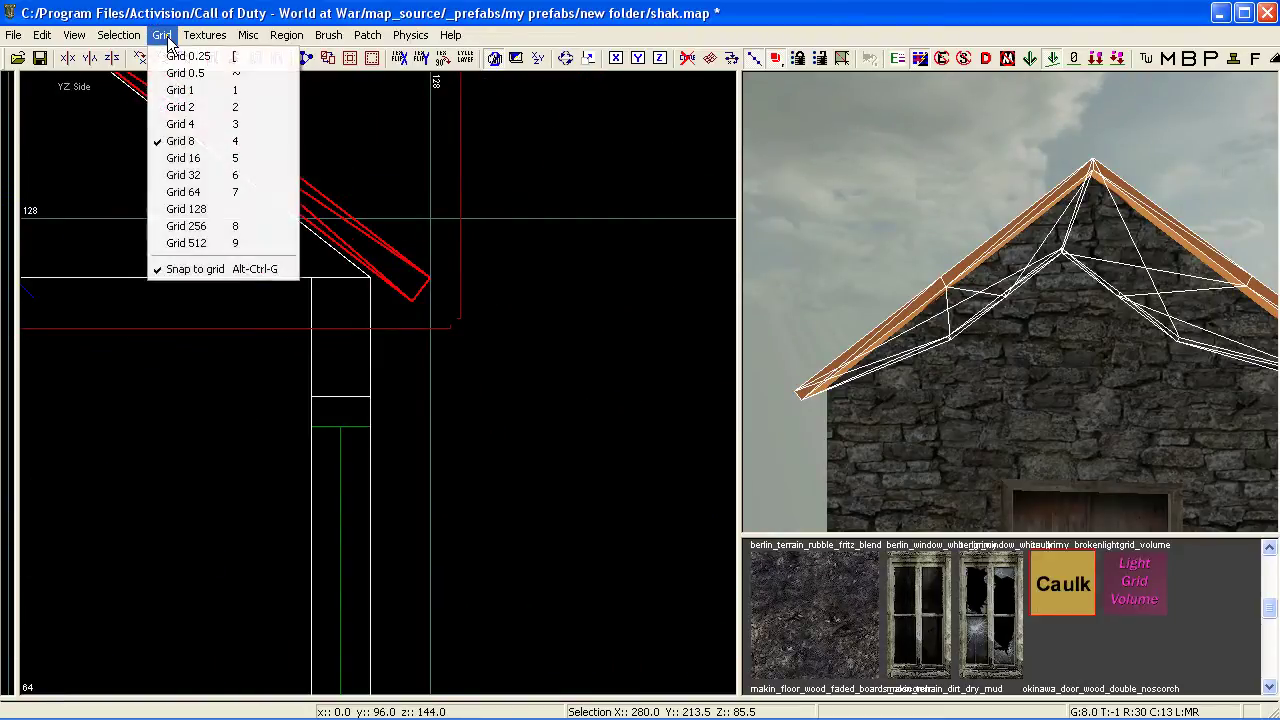
pyautogui.click(203, 124)
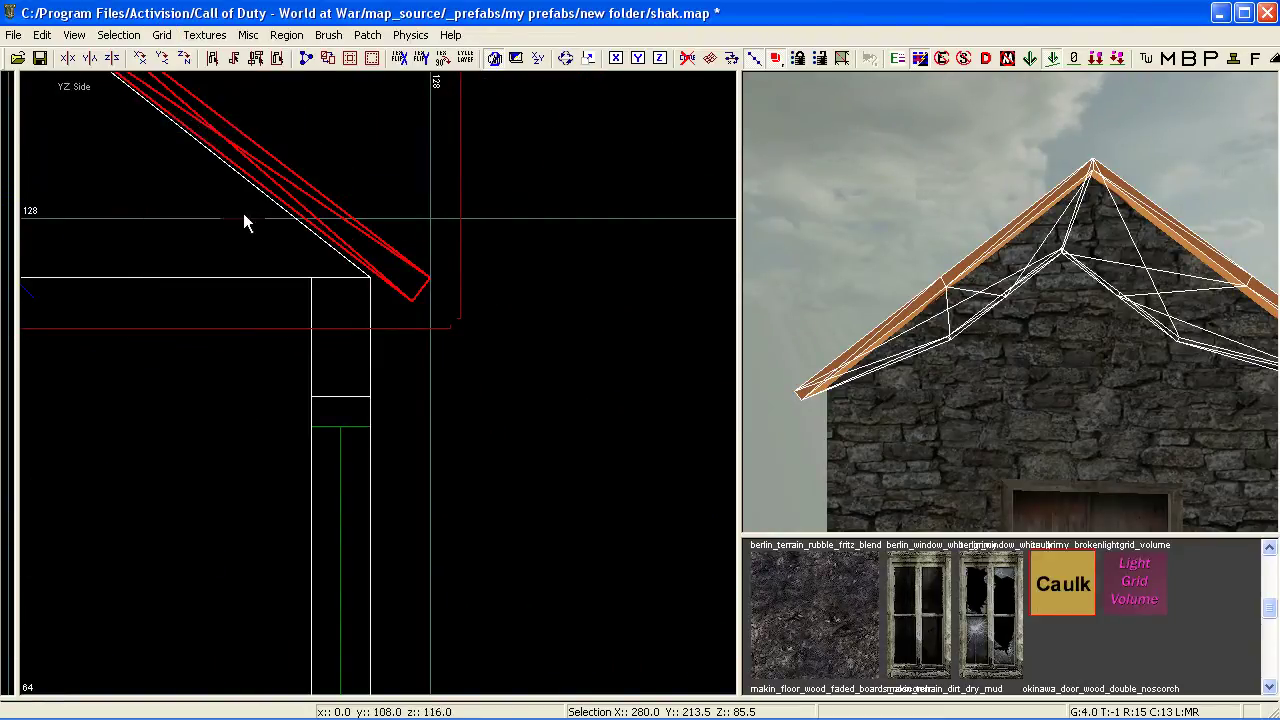
pyautogui.moveTo(375, 210); pyautogui.dragTo(452, 413)
pyautogui.moveTo(407, 293); pyautogui.dragTo(409, 298)
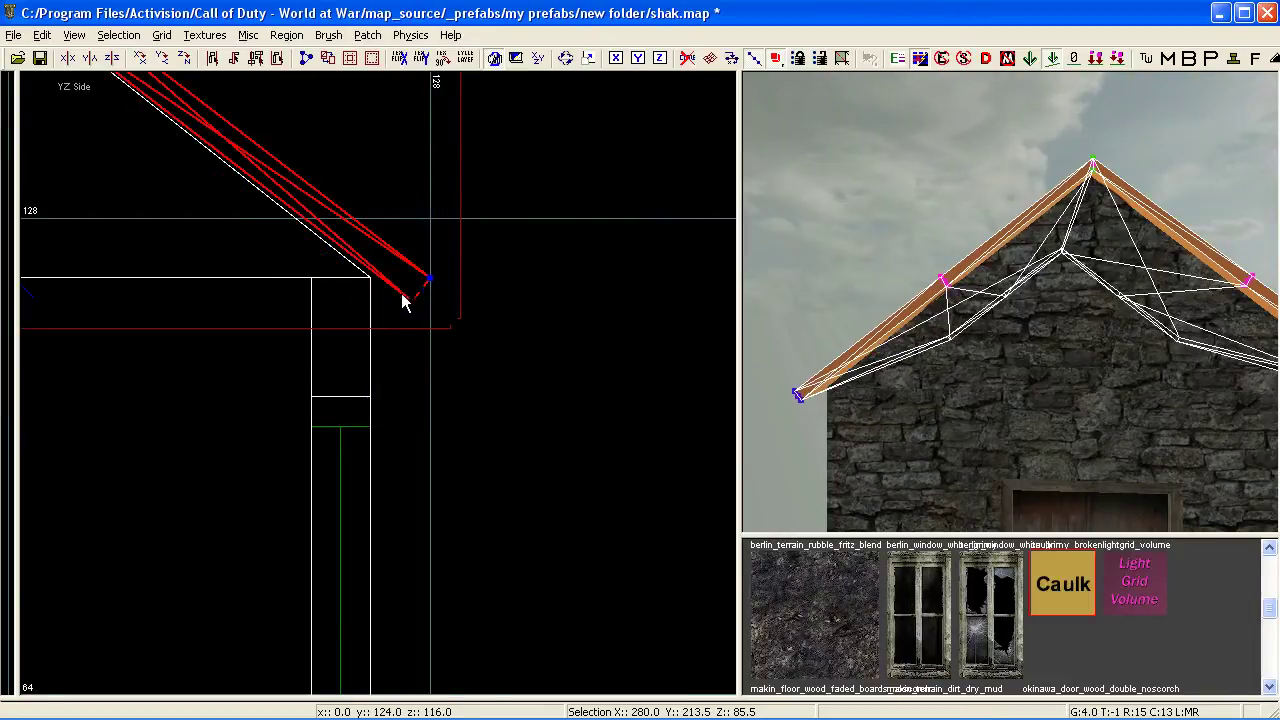
# Step: Set the grid to 2 and lower the selected eave vertices on the positive Y side by 2 units
pyautogui.click(161, 34)
pyautogui.click(178, 88)
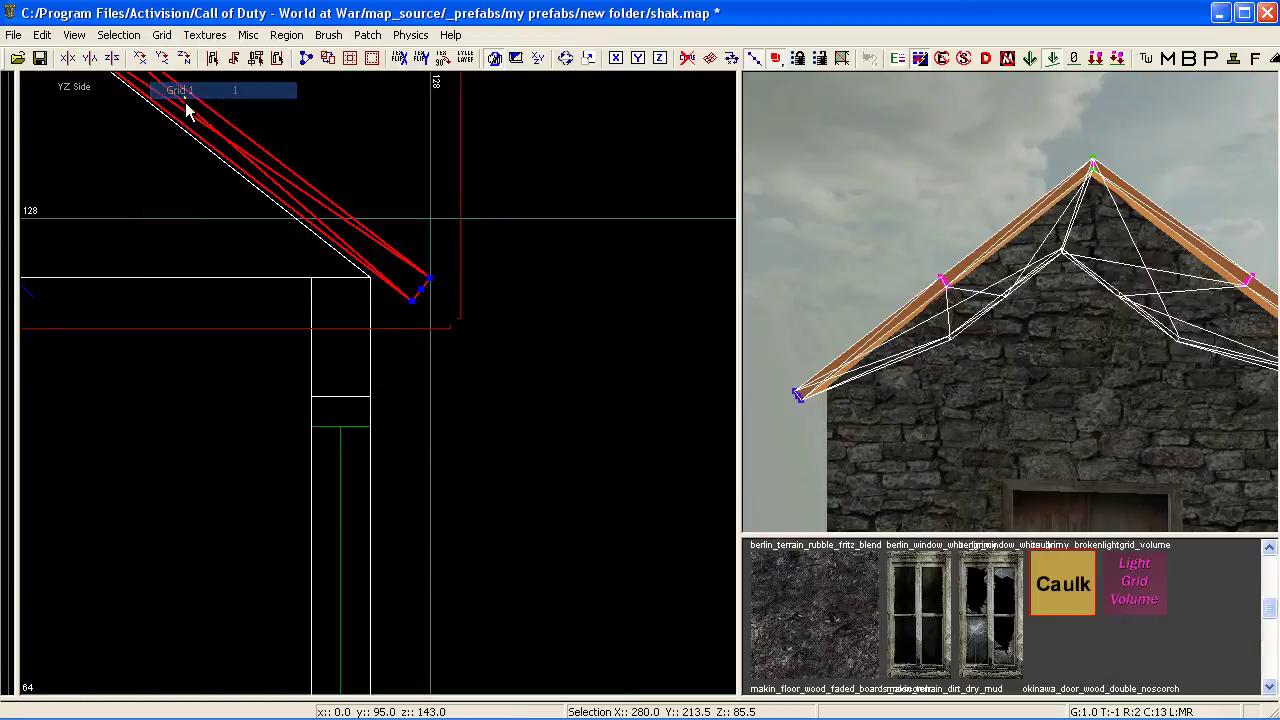
pyautogui.click(161, 34)
pyautogui.click(178, 106)
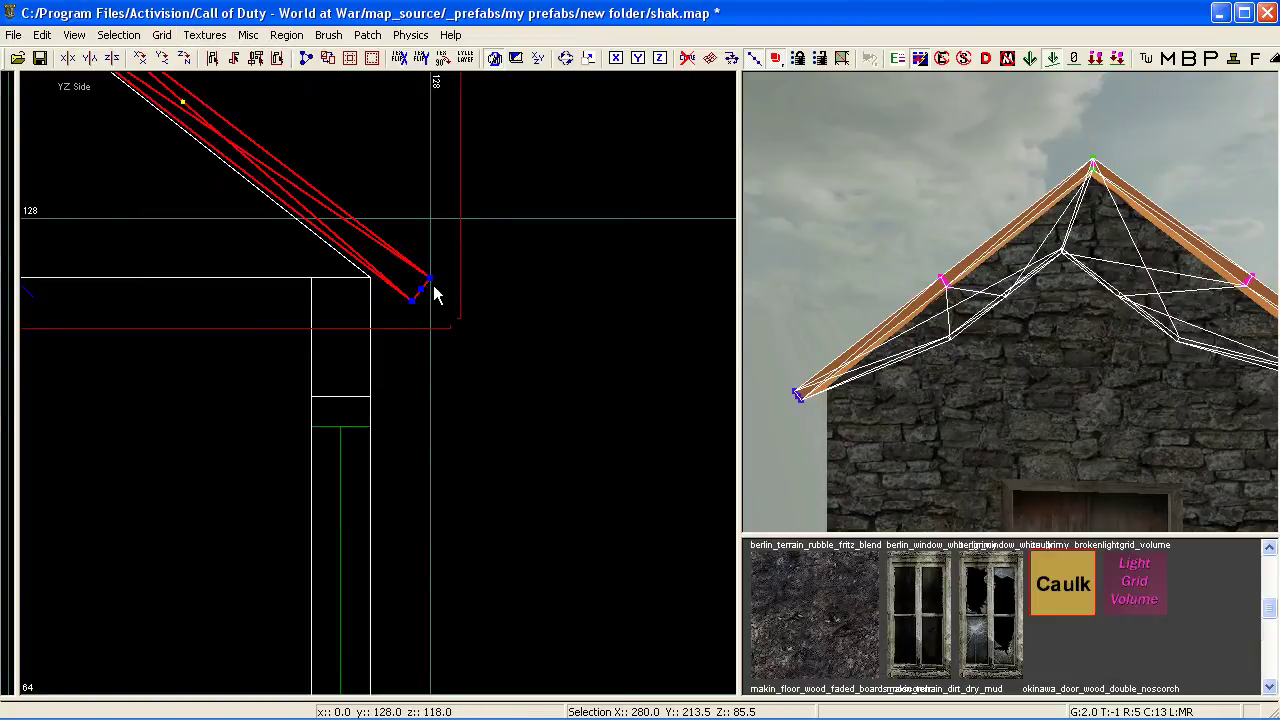
pyautogui.moveTo(421, 288); pyautogui.dragTo(421, 295)
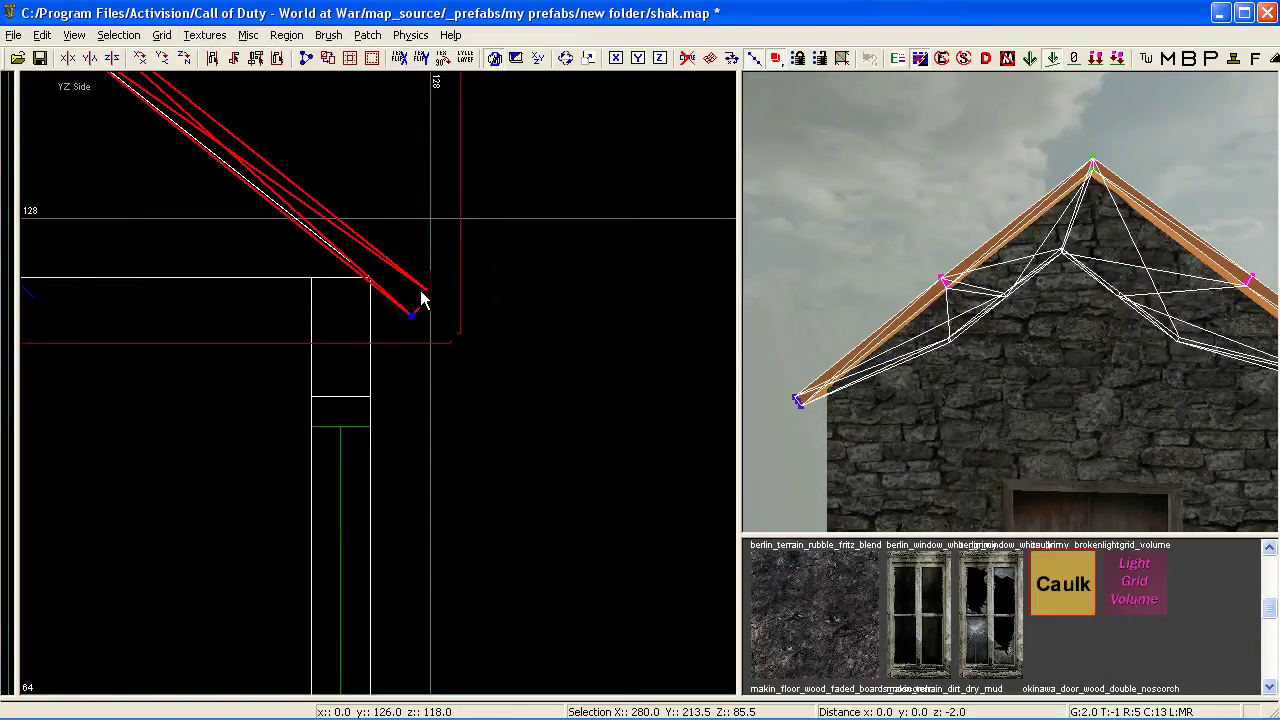
# Step: Lower the eave vertices on the negative Y side to match the opposite eave, and leave vertex editing with the roof deselected
pyautogui.scroll(-5, 278, 316)
pyautogui.moveTo(278, 316); pyautogui.dragTo(667, 308, button='right')
pyautogui.scroll(3, 263, 321)
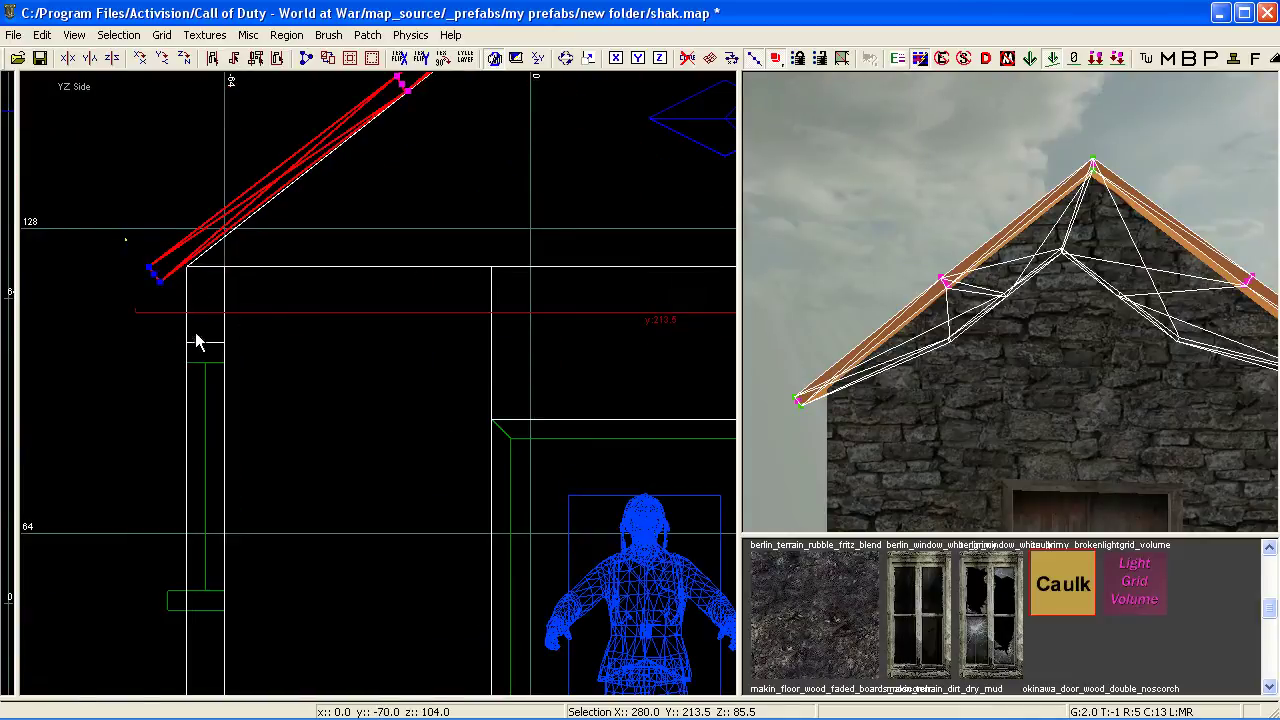
pyautogui.moveTo(155, 285); pyautogui.dragTo(155, 291)
pyautogui.scroll(-3, 290, 313)
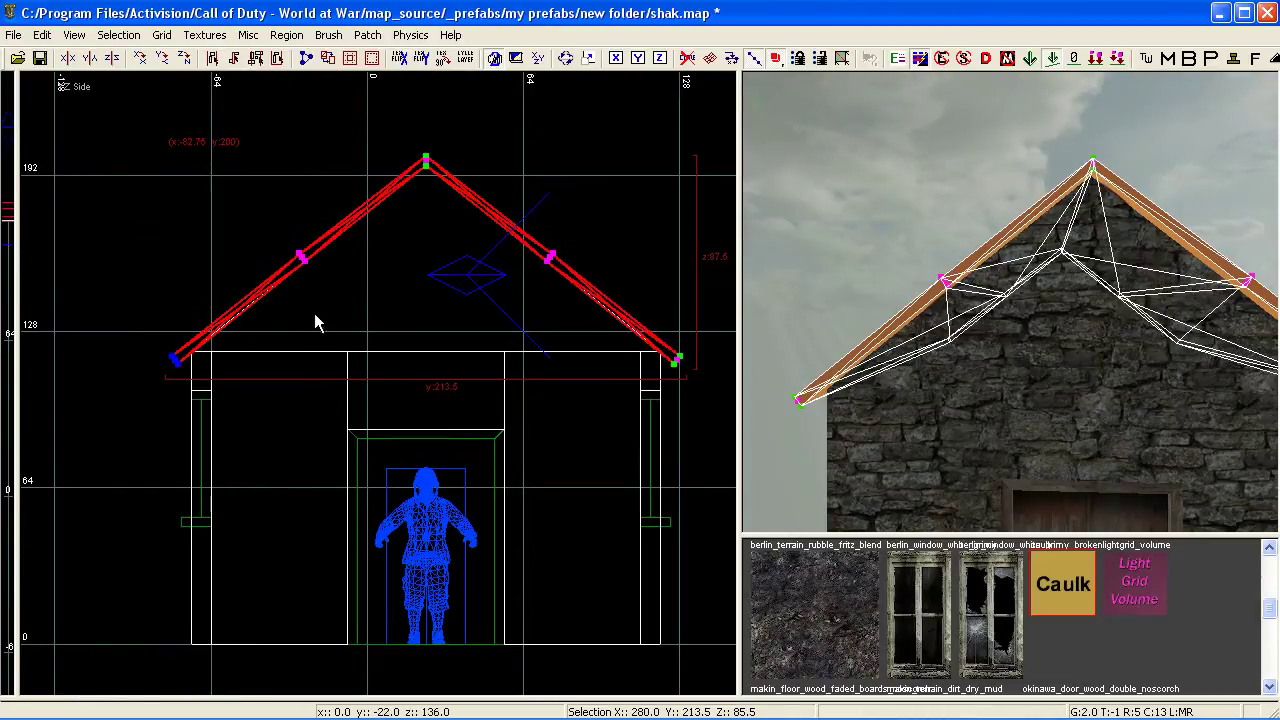
pyautogui.scroll(4, 260, 240)
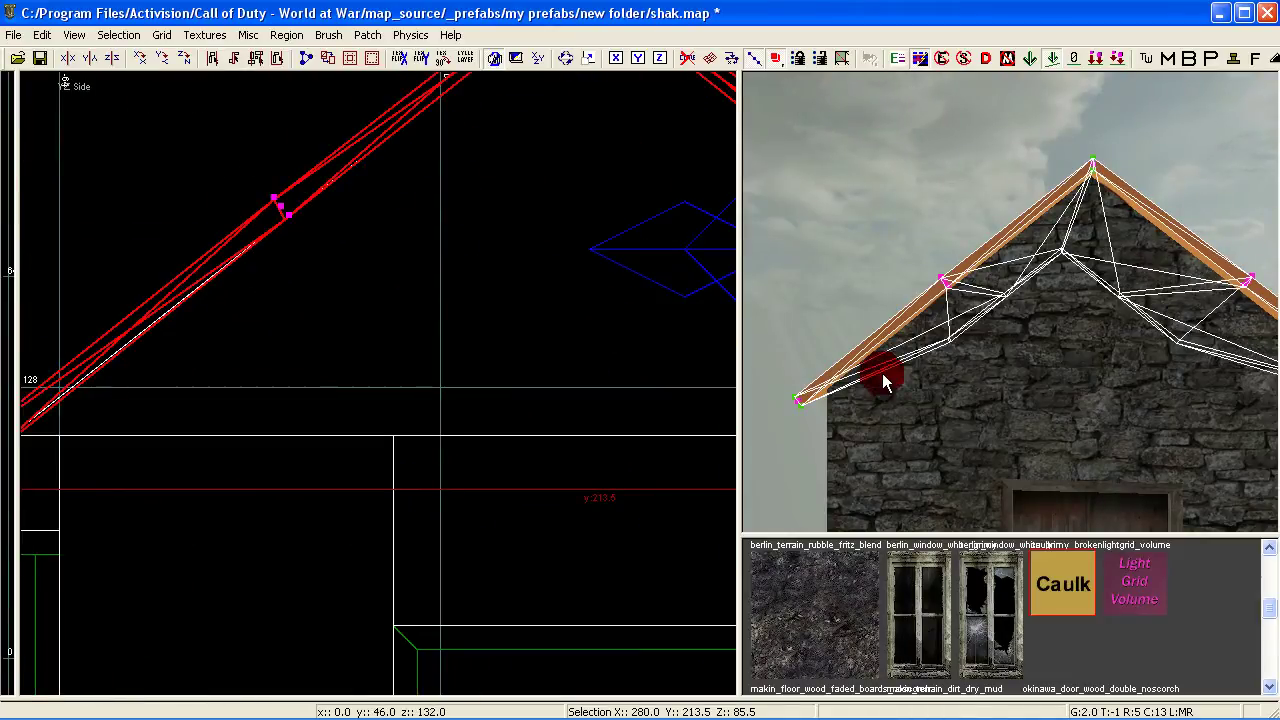
pyautogui.moveTo(870, 375); pyautogui.dragTo(1000, 300, button='right')
pyautogui.press('Escape')
pyautogui.scroll(-4, 547, 267)
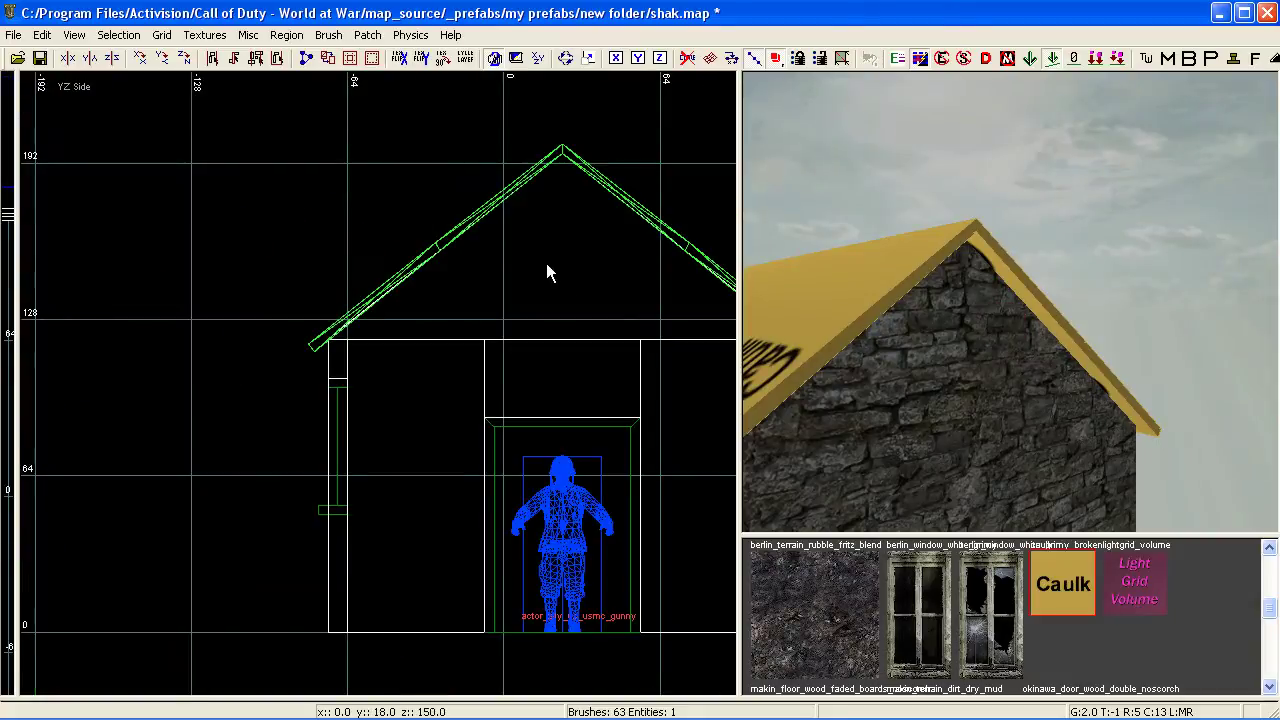
# Step: Apply the berlin_roofs_brick_slate2 texture to the upper surface patch of the roof
pyautogui.moveTo(546, 263); pyautogui.dragTo(338, 304, button='right')
pyautogui.moveTo(507, 255); pyautogui.dragTo(463, 280, button='right')
pyautogui.scroll(1, 463, 280)
pyautogui.moveTo(844, 344); pyautogui.dragTo(905, 360, button='right')
pyautogui.keyDown('shift'); pyautogui.click(989, 353); pyautogui.keyUp('shift')
pyautogui.moveTo(982, 472); pyautogui.dragTo(979, 606)
pyautogui.scroll(-2, 975, 636)
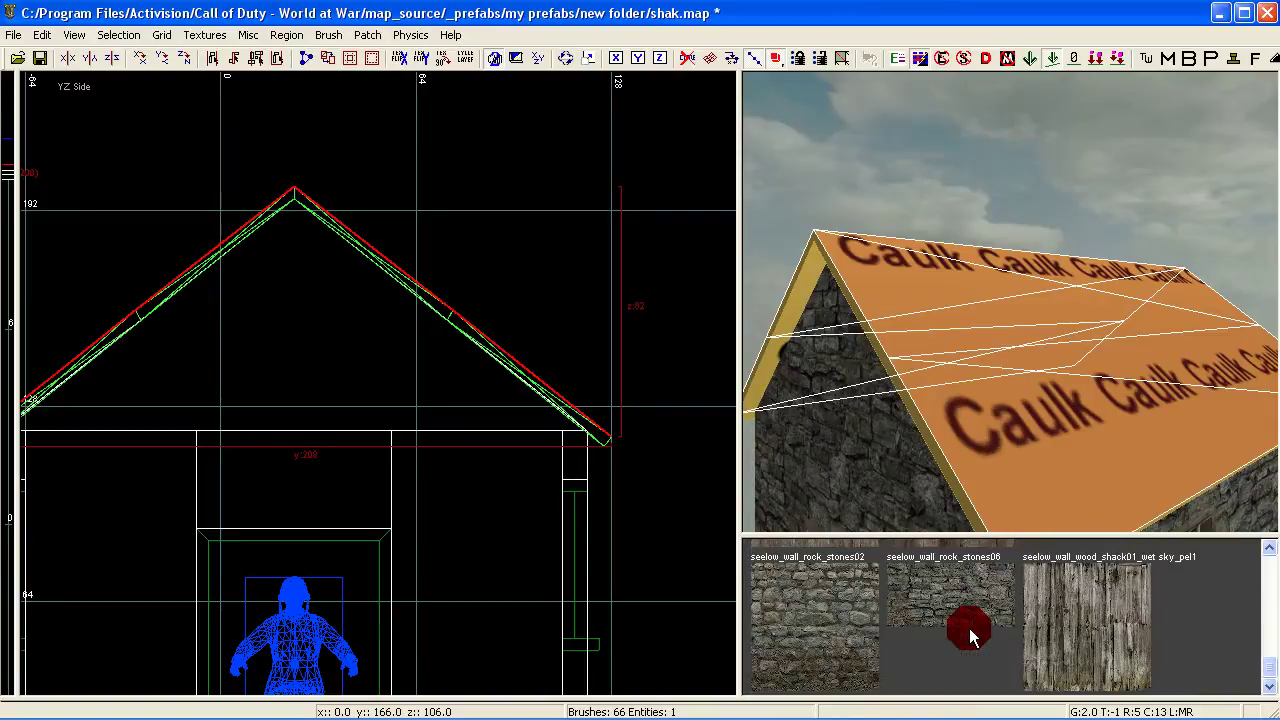
pyautogui.scroll(4, 971, 634)
pyautogui.click(1108, 612)
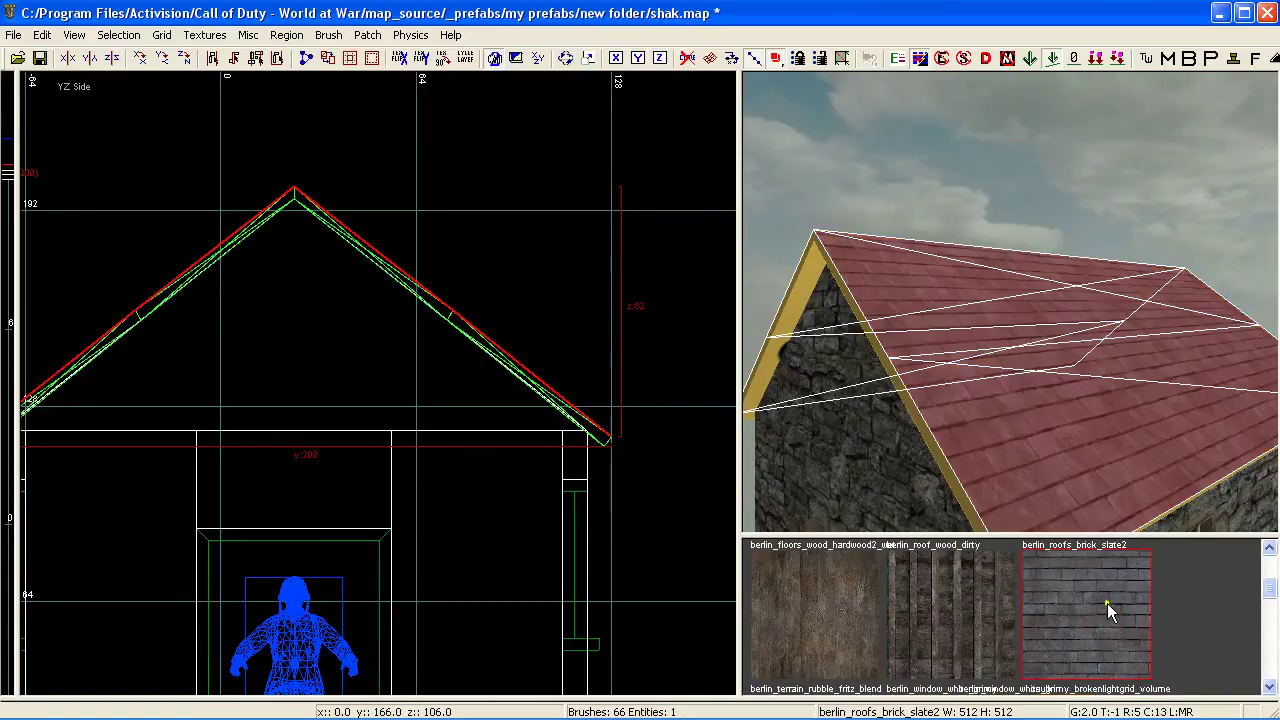
# Step: Map the slate texture on the upper roof patch with Natural patch texturing
pyautogui.press('s')
pyautogui.click(138, 373)
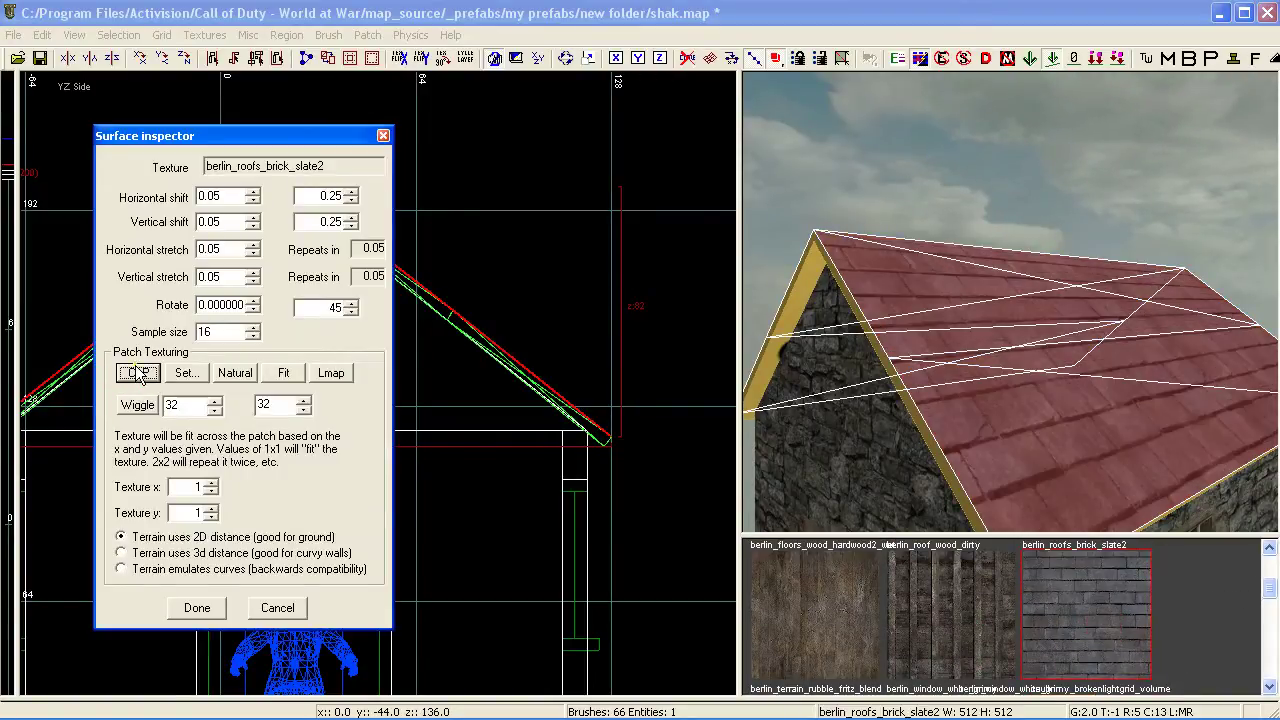
pyautogui.click(238, 374)
pyautogui.click(181, 607)
pyautogui.click(980, 423)
# Step: Texture the roof's underside patch with berlin_roof_wood_dirty, map it with Natural patch texturing and deselect it
pyautogui.moveTo(978, 414); pyautogui.dragTo(976, 412, button='right')
pyautogui.keyDown('shift'); pyautogui.click(973, 309); pyautogui.keyUp('shift')
pyautogui.click(950, 630)
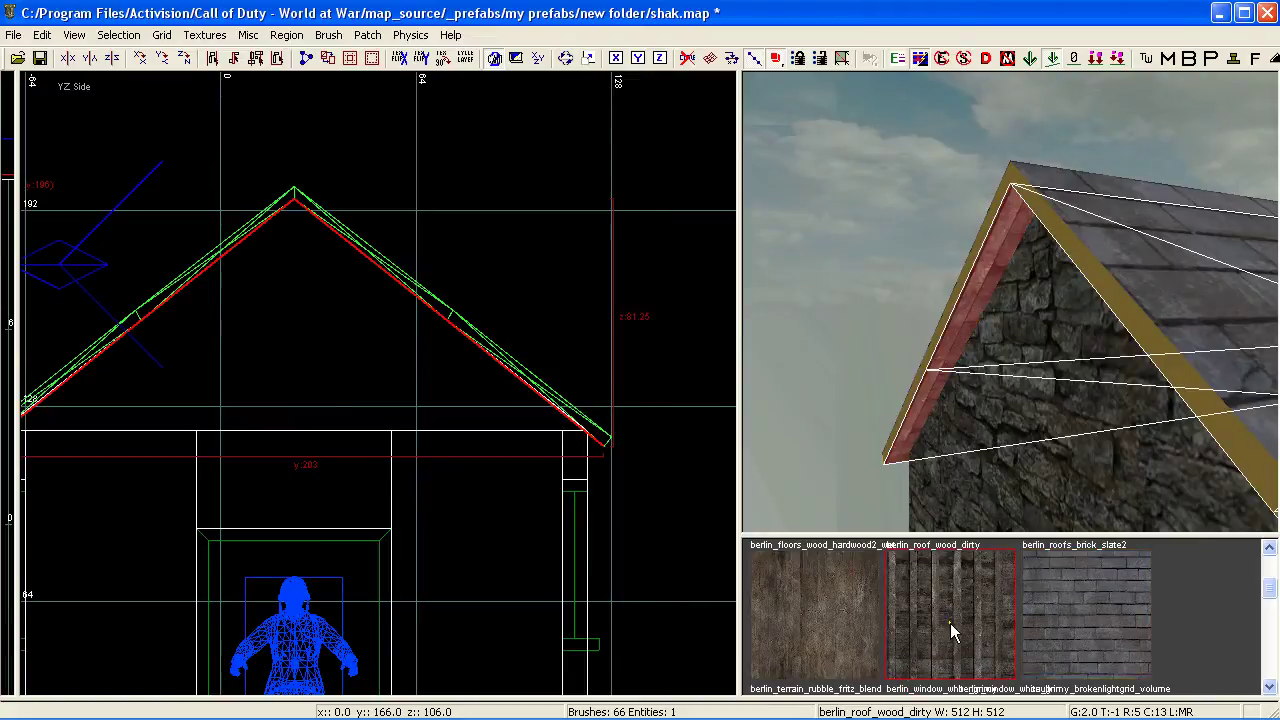
pyautogui.press('s')
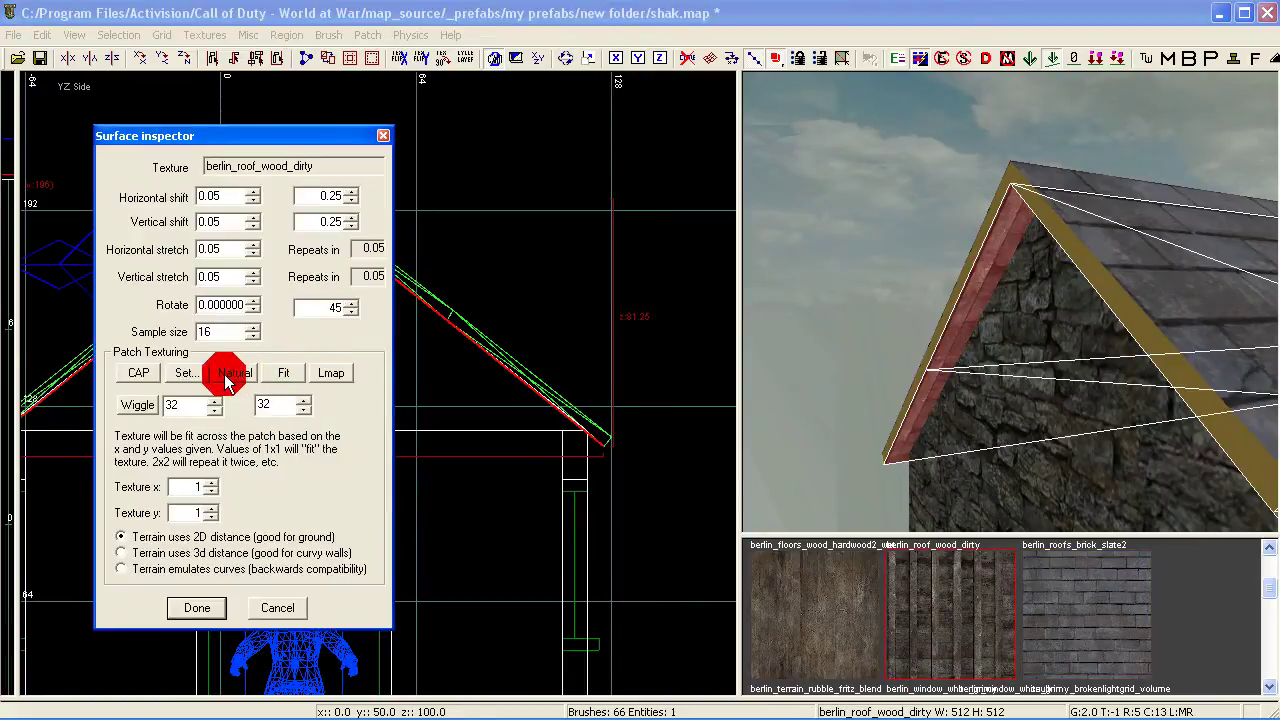
pyautogui.click(226, 376)
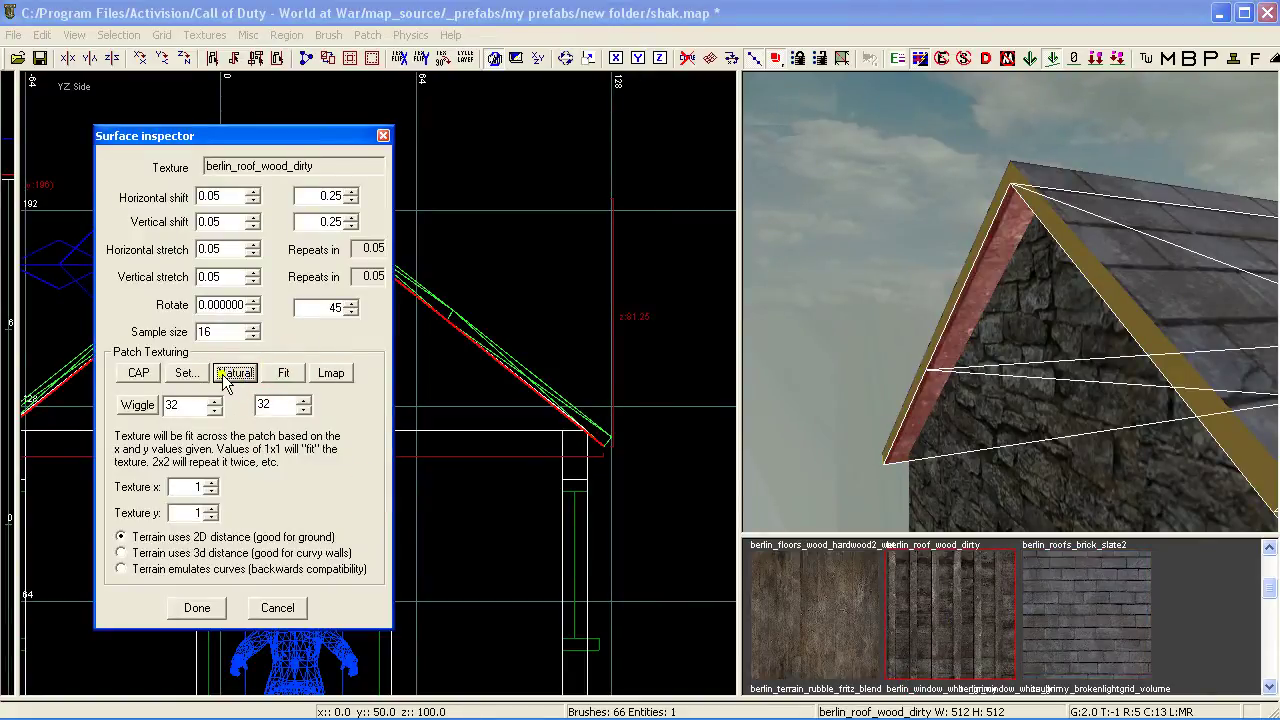
pyautogui.click(197, 608)
pyautogui.press('Escape')
# Step: Select all four caulk seam patches along the gables and eaves and apply berlin_floors_wood_hardwood2_wet
pyautogui.keyDown('shift'); pyautogui.click(1126, 322); pyautogui.keyUp('shift')
pyautogui.moveTo(1114, 353); pyautogui.dragTo(1150, 318, button='right')
pyautogui.rightClick(1100, 360)
pyautogui.keyDown('shift'); pyautogui.click(1074, 339); pyautogui.keyUp('shift')
pyautogui.moveTo(1076, 352)
pyautogui.mouseDown(button='right')
pyautogui.moveTo(1072, 338)
pyautogui.moveTo(1093, 364)
pyautogui.mouseUp(button='right')
pyautogui.keyDown('shift'); pyautogui.click(1006, 251); pyautogui.keyUp('shift')
pyautogui.rightClick(1008, 252)
pyautogui.rightClick(1062, 303)
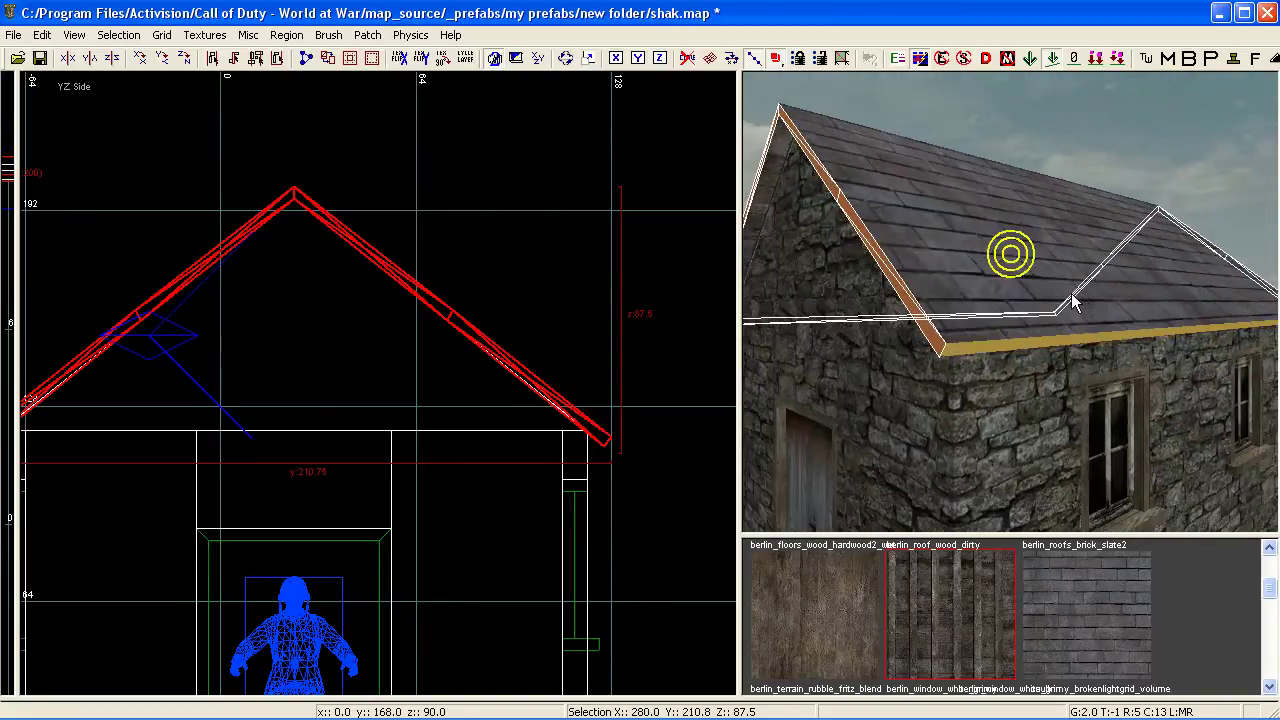
pyautogui.keyDown('shift'); pyautogui.click(1025, 340); pyautogui.keyUp('shift')
pyautogui.rightClick(1028, 346)
pyautogui.rightClick(1024, 338)
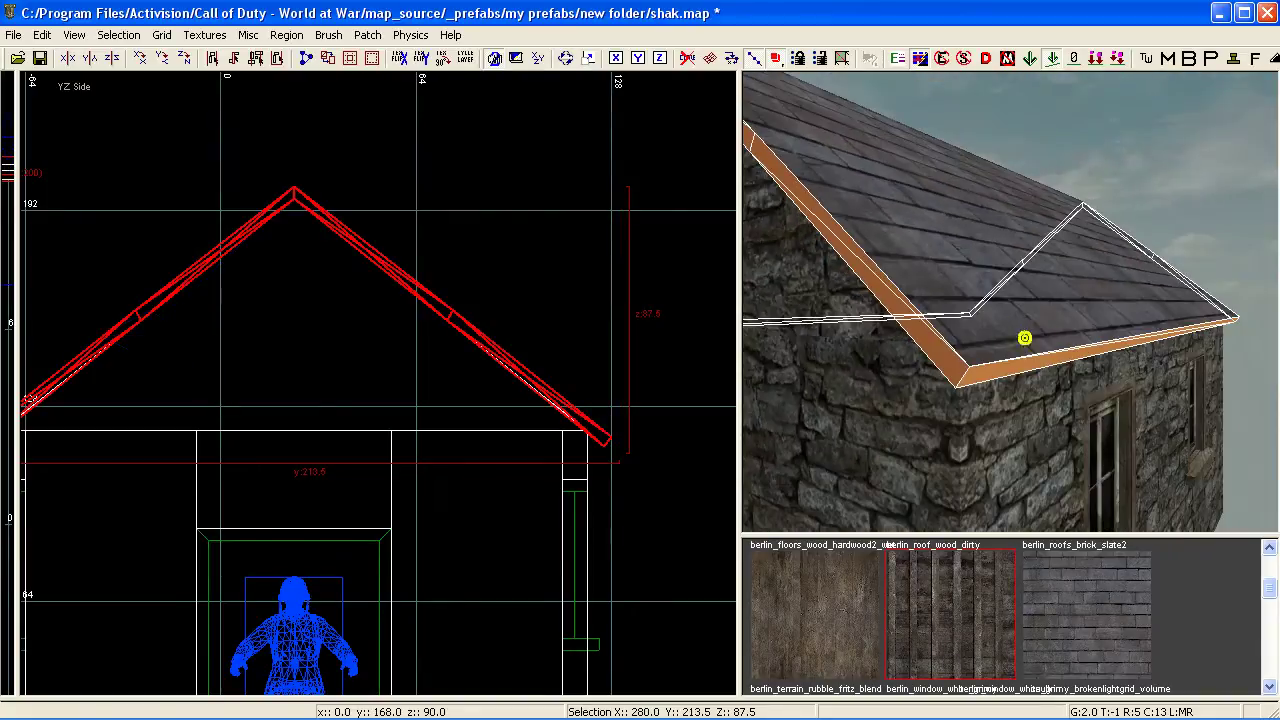
pyautogui.moveTo(864, 602)
pyautogui.mouseDown(button='right')
pyautogui.moveTo(943, 647)
pyautogui.moveTo(860, 642)
pyautogui.moveTo(847, 625)
pyautogui.mouseUp(button='right')
pyautogui.click(847, 625)
# Step: Map the hardwood texture on the four roof seam patches with Natural patch texturing and deselect them
pyautogui.moveTo(980, 337); pyautogui.dragTo(1005, 333, button='right')
pyautogui.press('s')
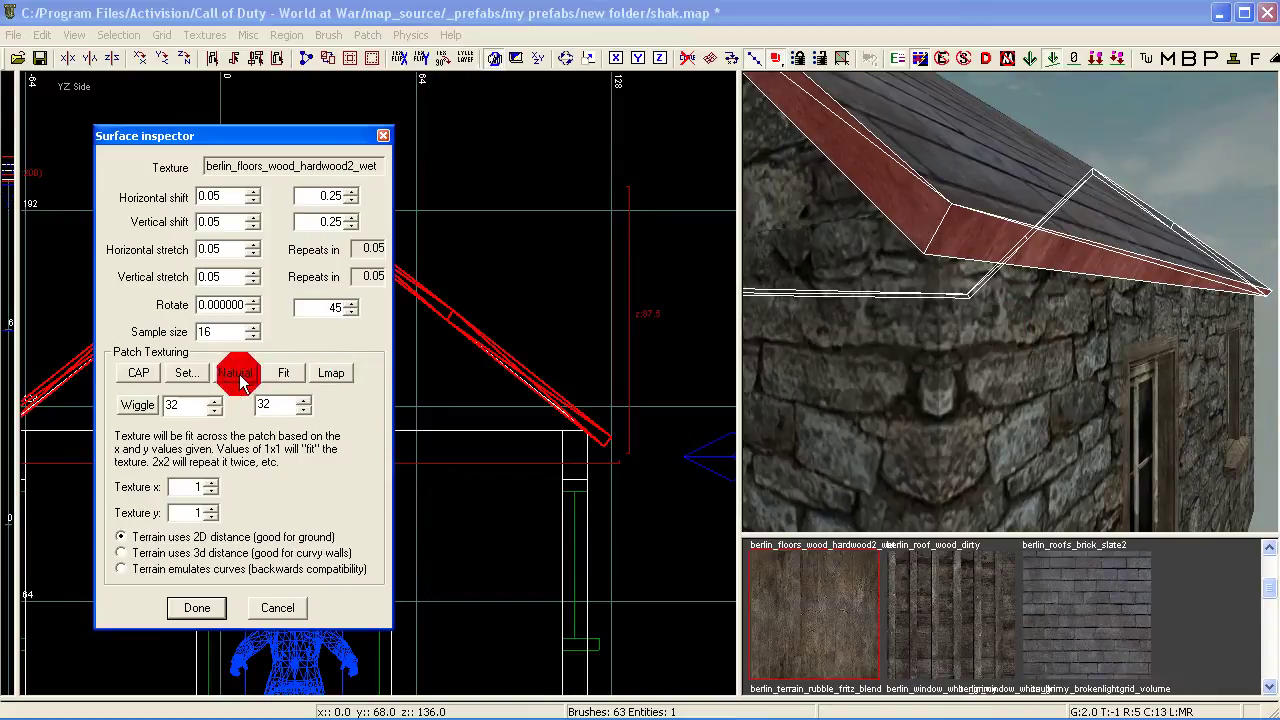
pyautogui.click(232, 373)
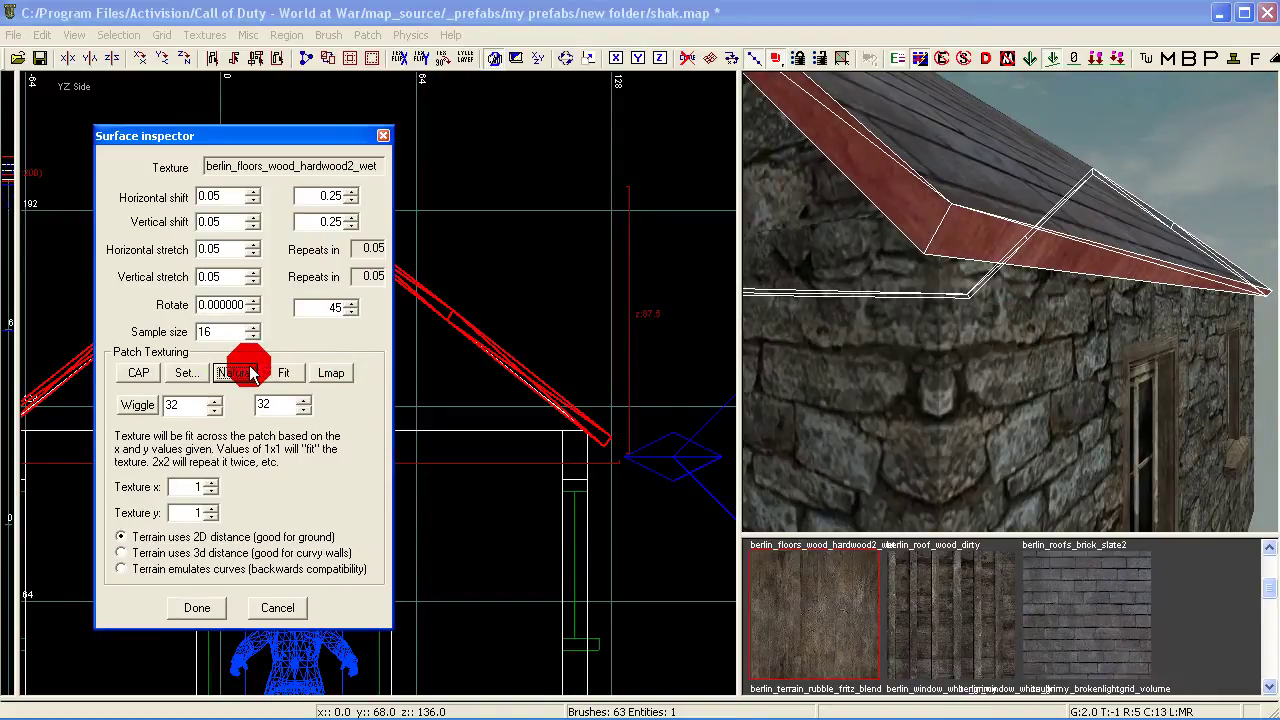
pyautogui.press('Escape')
pyautogui.press('Escape')
# Step: Reapply berlin_floors_wood_hardwood2_wet to the two eave seam patches and rotate the texture by -90 degrees
pyautogui.keyDown('shift'); pyautogui.click(1026, 261); pyautogui.keyUp('shift')
pyautogui.moveTo(1026, 261); pyautogui.dragTo(1031, 241, button='right')
pyautogui.moveTo(1143, 296); pyautogui.dragTo(993, 296, button='right')
pyautogui.keyDown('shift'); pyautogui.click(1009, 210); pyautogui.keyUp('shift')
pyautogui.click(786, 603)
pyautogui.press('s')
pyautogui.click(254, 310)
pyautogui.click(222, 607)
pyautogui.press('Escape')
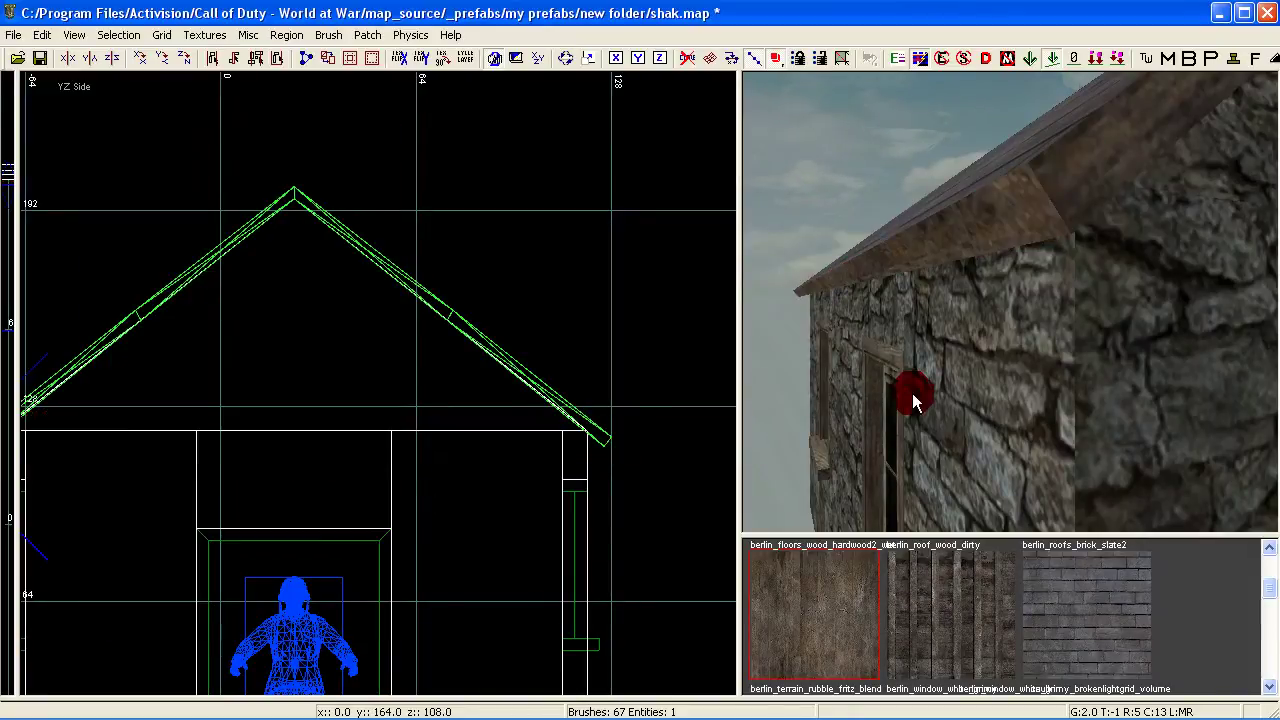
# Step: Select the roof's slate top and wooden underside patches and start vertex editing in the XZ front view
pyautogui.moveTo(913, 397)
pyautogui.mouseDown(button='right')
pyautogui.moveTo(913, 465)
pyautogui.moveTo(860, 365)
pyautogui.moveTo(895, 370)
pyautogui.moveTo(880, 400)
pyautogui.mouseUp(button='right')
pyautogui.scroll(3, 564, 416)
pyautogui.scroll(2, 564, 416)
pyautogui.moveTo(1066, 416)
pyautogui.mouseDown(button='right')
pyautogui.moveTo(1066, 400)
pyautogui.moveTo(1066, 416)
pyautogui.mouseUp(button='right')
pyautogui.keyDown('shift'); pyautogui.click(1060, 362); pyautogui.keyUp('shift')
pyautogui.moveTo(1060, 362); pyautogui.dragTo(1041, 349, button='right')
pyautogui.keyDown('shift'); pyautogui.click(1054, 307); pyautogui.keyUp('shift')
pyautogui.scroll(-4, 373, 474)
pyautogui.moveTo(373, 474); pyautogui.dragTo(359, 430, button='right')
pyautogui.hotkey('ctrl', 'Tab')
pyautogui.scroll(-5, 354, 397)
pyautogui.hotkey('ctrl', 'Tab')
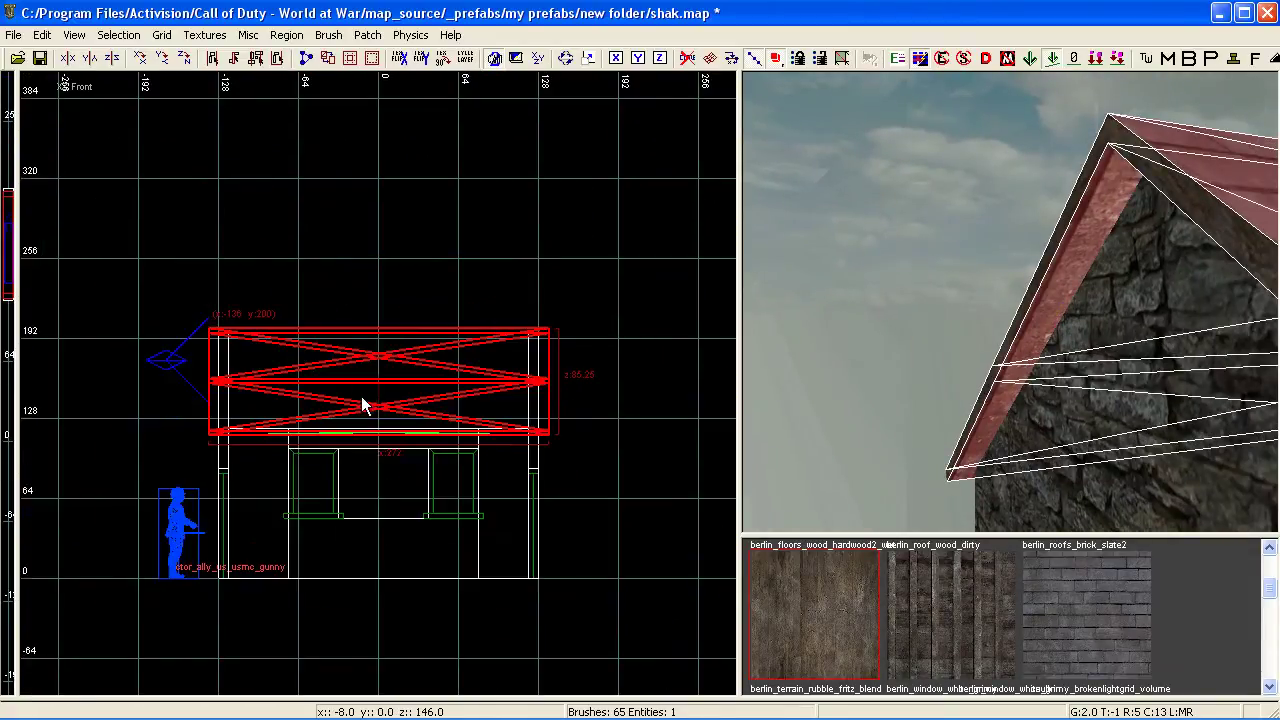
pyautogui.scroll(2, 369, 400)
pyautogui.press('v')
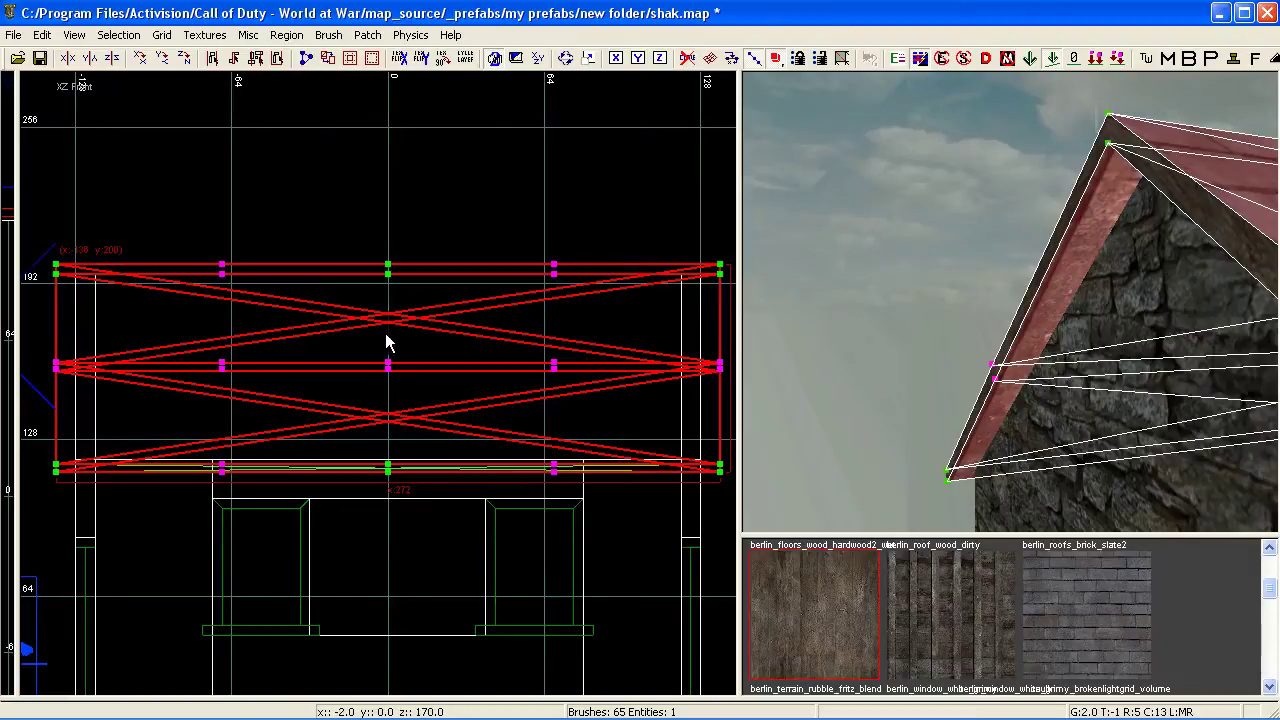
# Step: Sag the ridge by lowering its middle vertices about 8 units and the vertices on either side about 6 units
pyautogui.moveTo(356, 213)
pyautogui.mouseDown()
pyautogui.moveTo(405, 288)
pyautogui.moveTo(390, 279)
pyautogui.moveTo(390, 290)
pyautogui.mouseUp()
pyautogui.moveTo(226, 276); pyautogui.dragTo(227, 288)
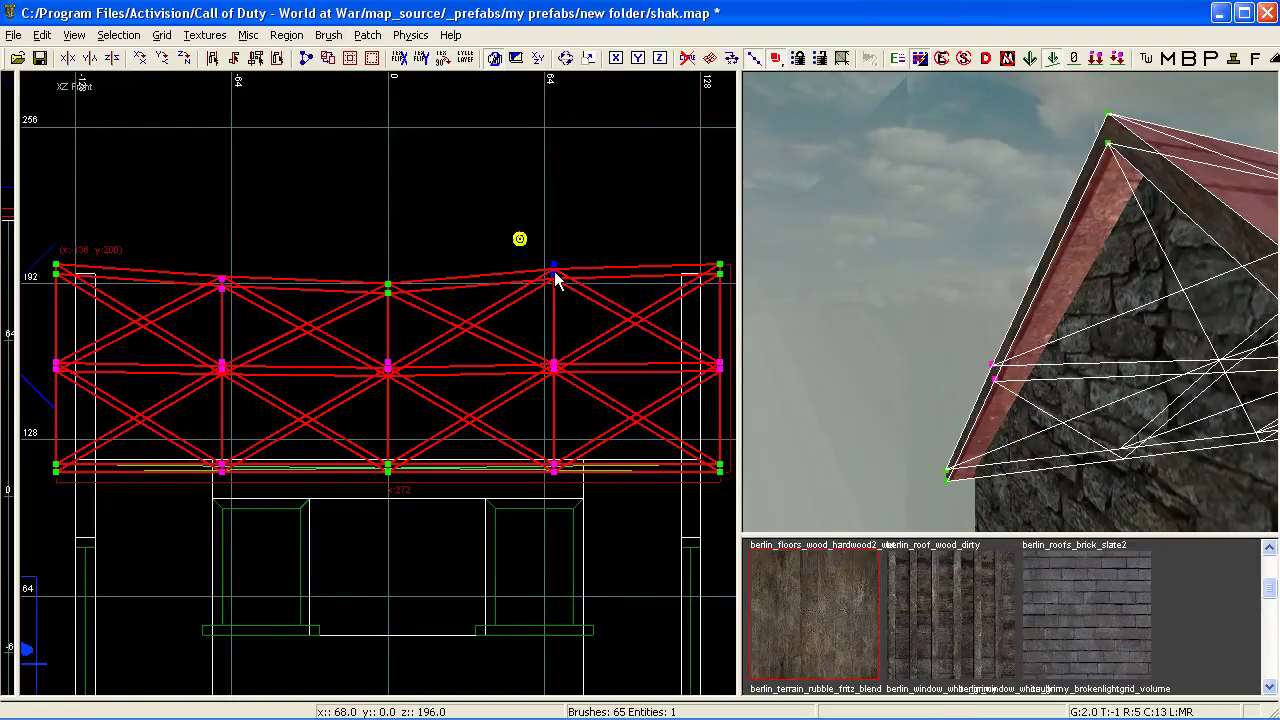
pyautogui.moveTo(556, 280); pyautogui.dragTo(558, 293)
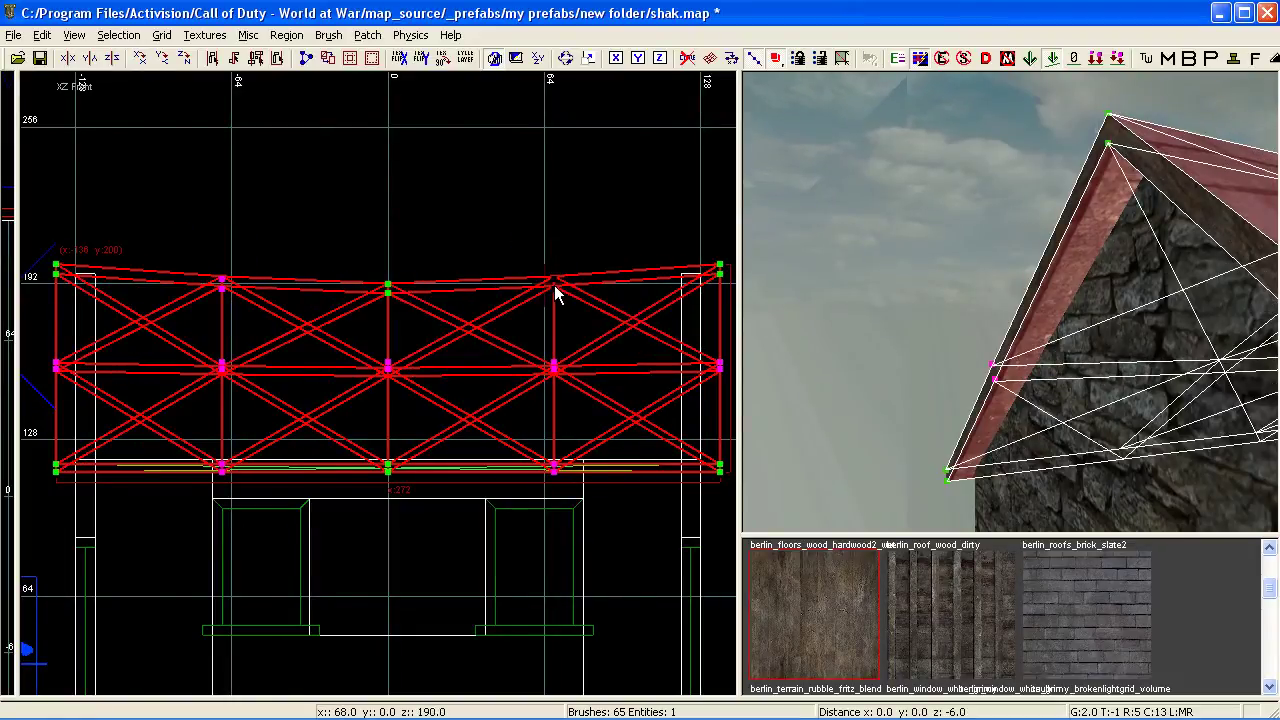
# Step: Lower the three inner mid-slope vertex groups on the negative Y slope in the 3D view to follow the sagging ridge
pyautogui.moveTo(886, 361); pyautogui.dragTo(1045, 338, button='right')
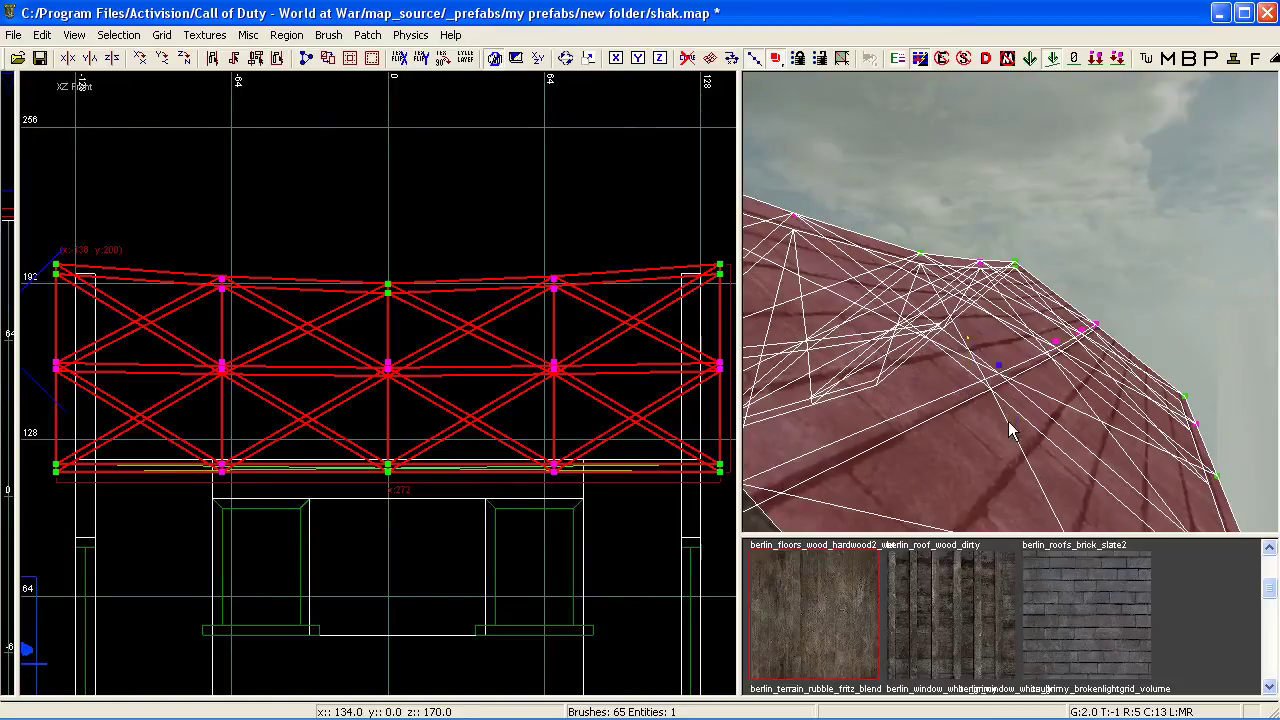
pyautogui.moveTo(998, 366); pyautogui.dragTo(997, 373)
pyautogui.moveTo(997, 373); pyautogui.dragTo(1037, 386, button='right')
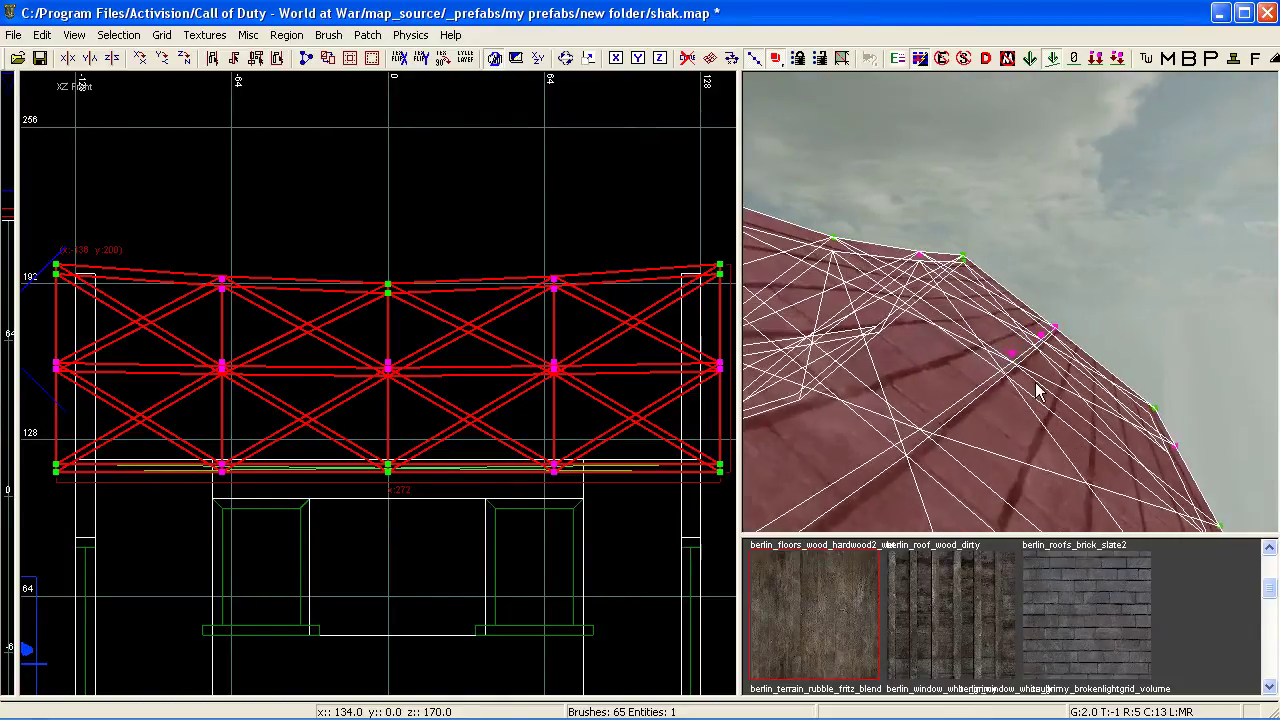
pyautogui.moveTo(1011, 353); pyautogui.dragTo(1010, 366)
pyautogui.moveTo(1038, 395); pyautogui.dragTo(1040, 395, button='right')
pyautogui.moveTo(1040, 338); pyautogui.dragTo(1118, 415)
pyautogui.moveTo(1075, 358); pyautogui.dragTo(1070, 366)
# Step: Lower the three inner mid-slope vertex groups on the positive Y slope to match, and leave vertex editing with the patches deselected
pyautogui.moveTo(1048, 400); pyautogui.dragTo(1073, 422, button='right')
pyautogui.moveTo(930, 389); pyautogui.dragTo(1015, 485)
pyautogui.moveTo(988, 413); pyautogui.dragTo(988, 418)
pyautogui.moveTo(988, 418); pyautogui.dragTo(1053, 435, button='right')
pyautogui.moveTo(989, 354); pyautogui.dragTo(1037, 452)
pyautogui.moveTo(1015, 410); pyautogui.dragTo(1015, 413)
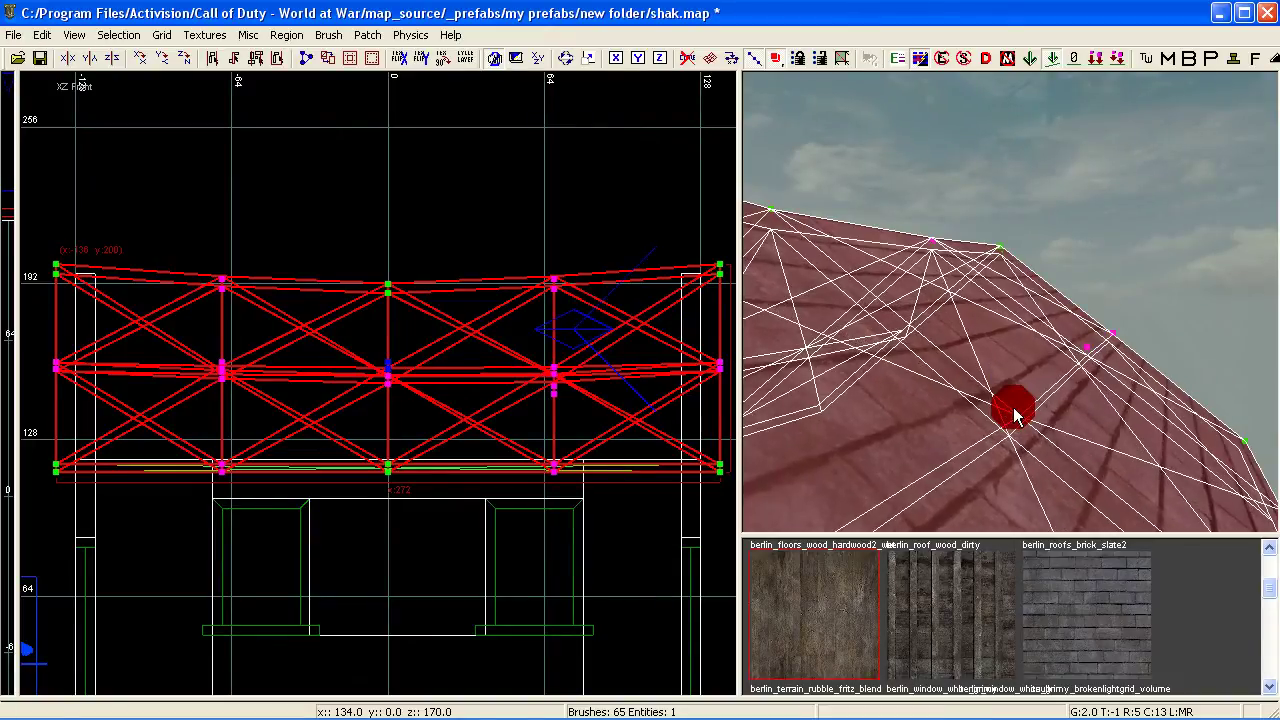
pyautogui.moveTo(1015, 413); pyautogui.dragTo(1019, 410, button='right')
pyautogui.moveTo(1009, 364); pyautogui.dragTo(1098, 482)
pyautogui.moveTo(1069, 410); pyautogui.dragTo(1068, 420)
pyautogui.press('Escape')
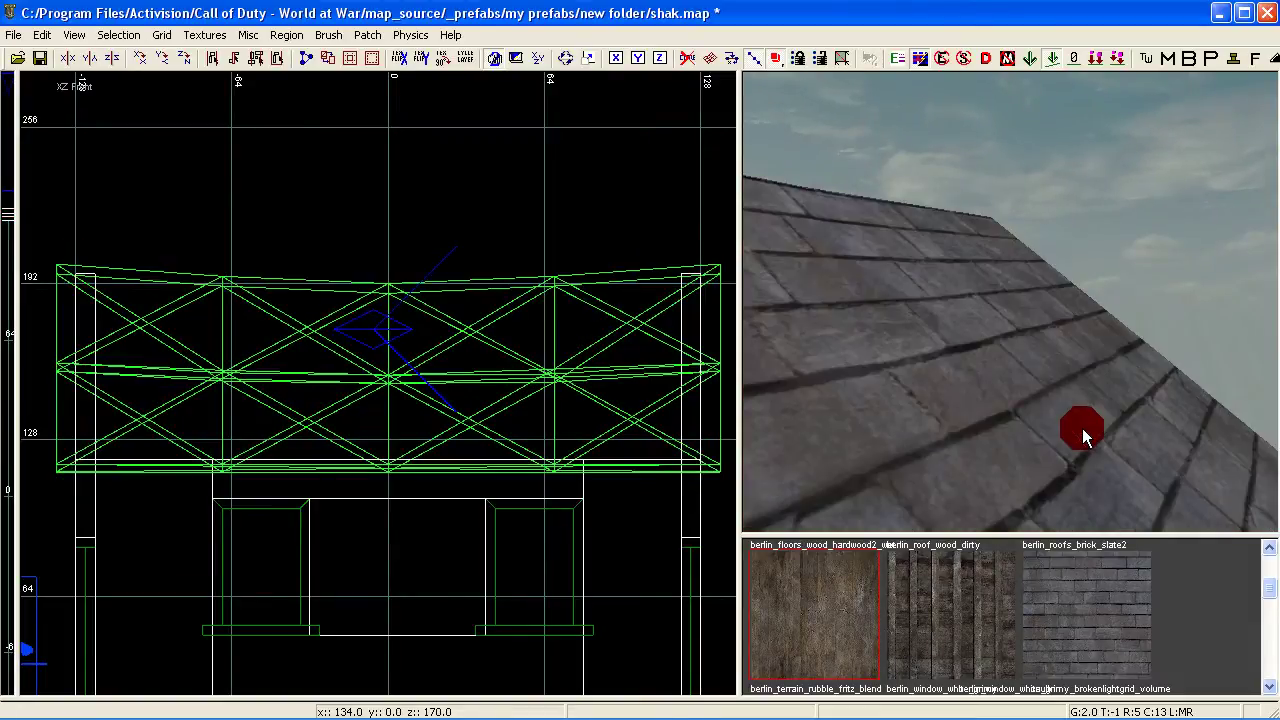
# Step: Remap the slate texture on the sagging upper roof patch with Natural patch texturing and deselect it
pyautogui.moveTo(1082, 427); pyautogui.dragTo(1087, 410, button='right')
pyautogui.keyDown('shift'); pyautogui.click(1087, 410); pyautogui.keyUp('shift')
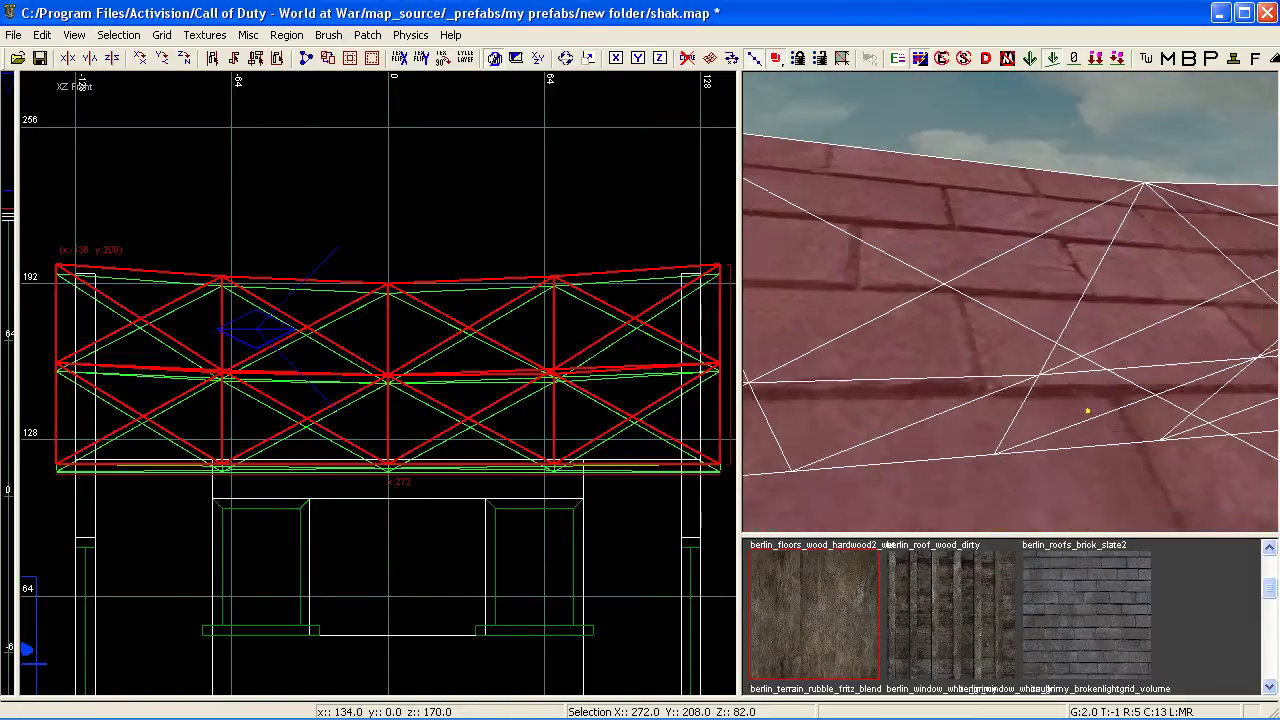
pyautogui.moveTo(1088, 410); pyautogui.dragTo(1088, 410, button='right')
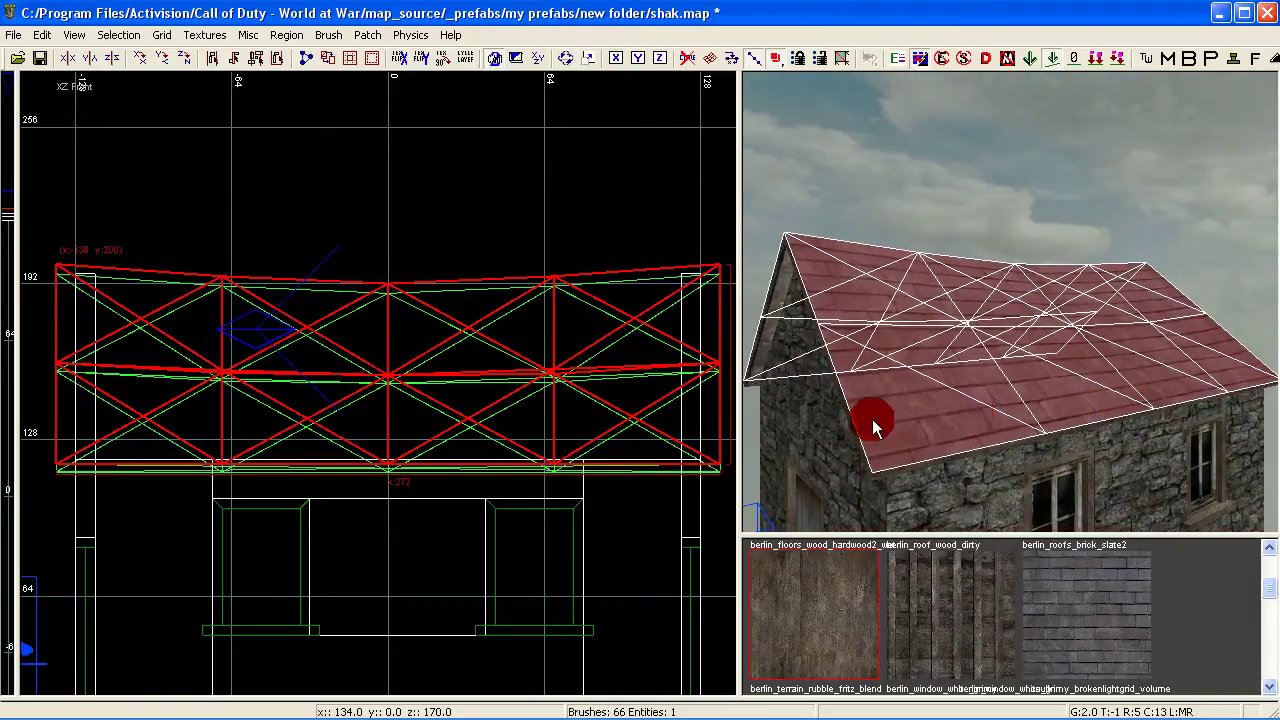
pyautogui.press('s')
pyautogui.click(240, 375)
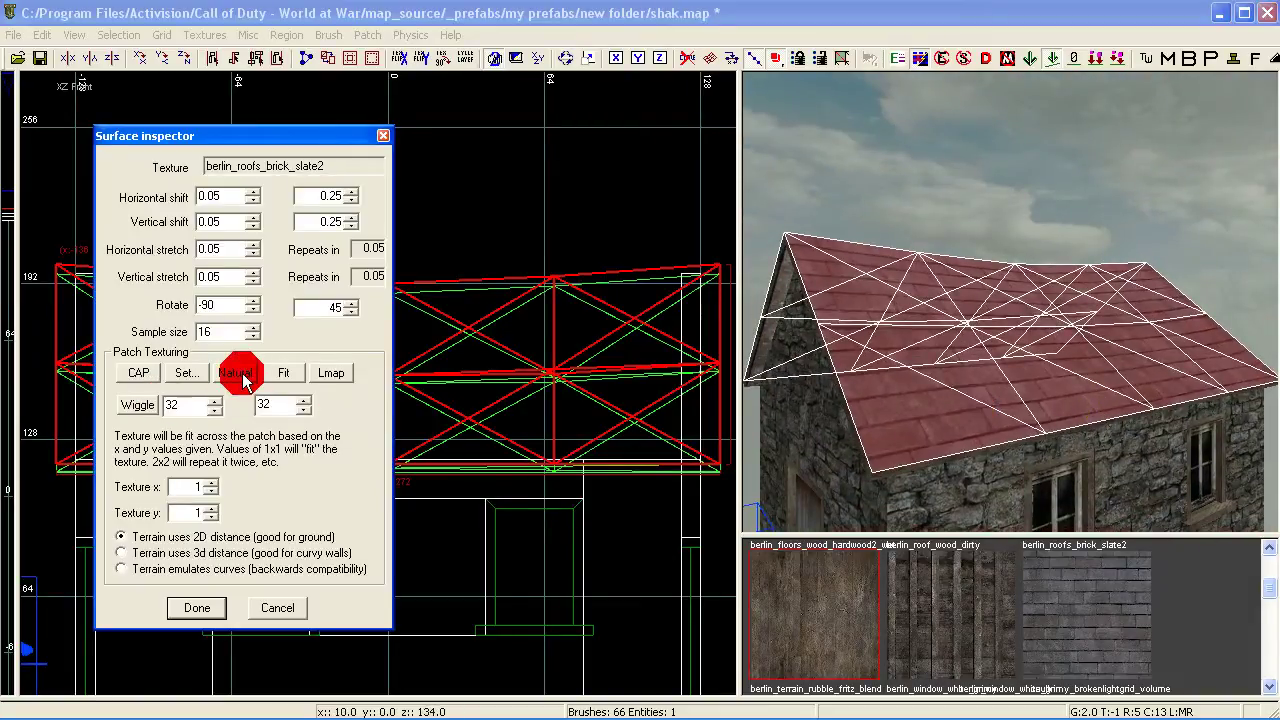
pyautogui.click(192, 609)
pyautogui.press('Escape')
# Step: Select the slate-textured upper roof patch and set the grid size to 8
pyautogui.moveTo(903, 452); pyautogui.dragTo(905, 380, button='right')
pyautogui.scroll(-1, 547, 400)
pyautogui.hotkey('ctrl', 'Tab')
pyautogui.moveTo(536, 402); pyautogui.dragTo(387, 420, button='right')
pyautogui.hotkey('ctrl', 'Tab')
pyautogui.scroll(-3, 516, 381)
pyautogui.moveTo(409, 355); pyautogui.dragTo(711, 495, button='right')
pyautogui.moveTo(880, 390)
pyautogui.mouseDown(button='right')
pyautogui.moveTo(900, 385)
pyautogui.moveTo(870, 375)
pyautogui.mouseUp(button='right')
pyautogui.moveTo(1000, 350)
pyautogui.mouseDown(button='right')
pyautogui.moveTo(1008, 359)
pyautogui.moveTo(1014, 330)
pyautogui.moveTo(1040, 315)
pyautogui.moveTo(1010, 360)
pyautogui.mouseUp(button='right')
pyautogui.keyDown('shift'); pyautogui.click(1007, 360); pyautogui.keyUp('shift')
pyautogui.moveTo(391, 325); pyautogui.dragTo(380, 325, button='right')
pyautogui.scroll(3, 392, 340)
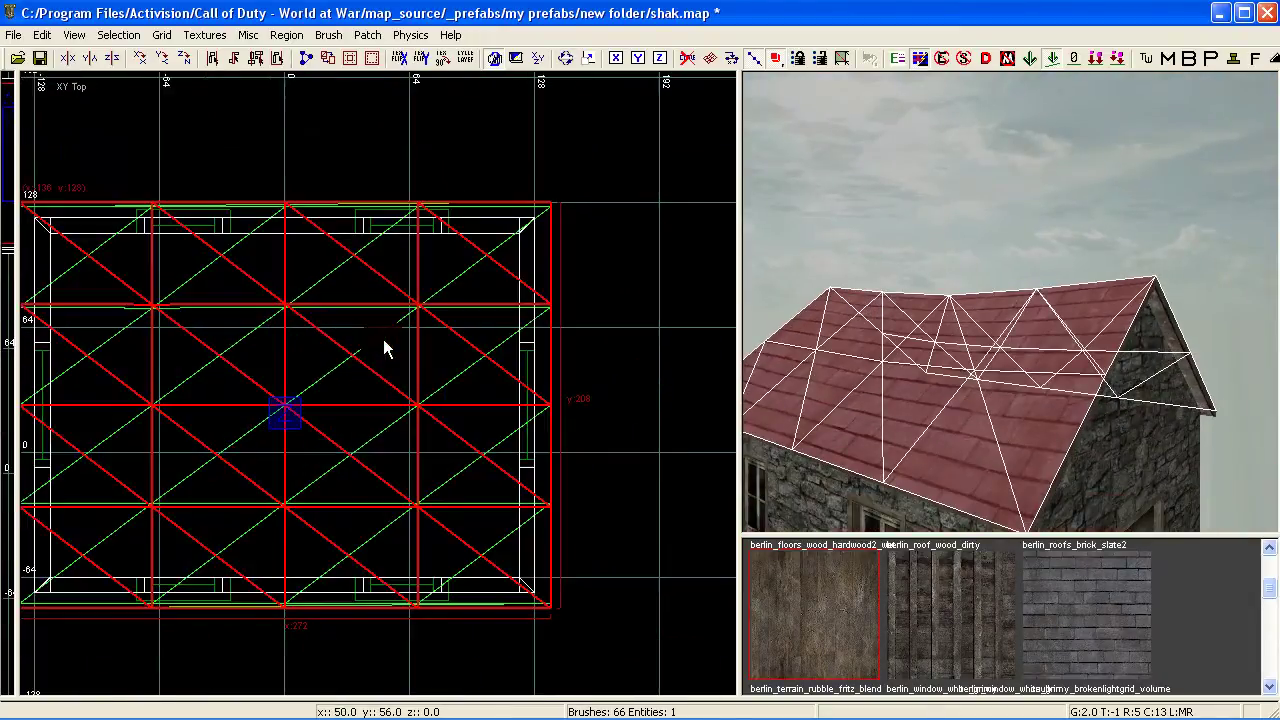
pyautogui.click(812, 373)
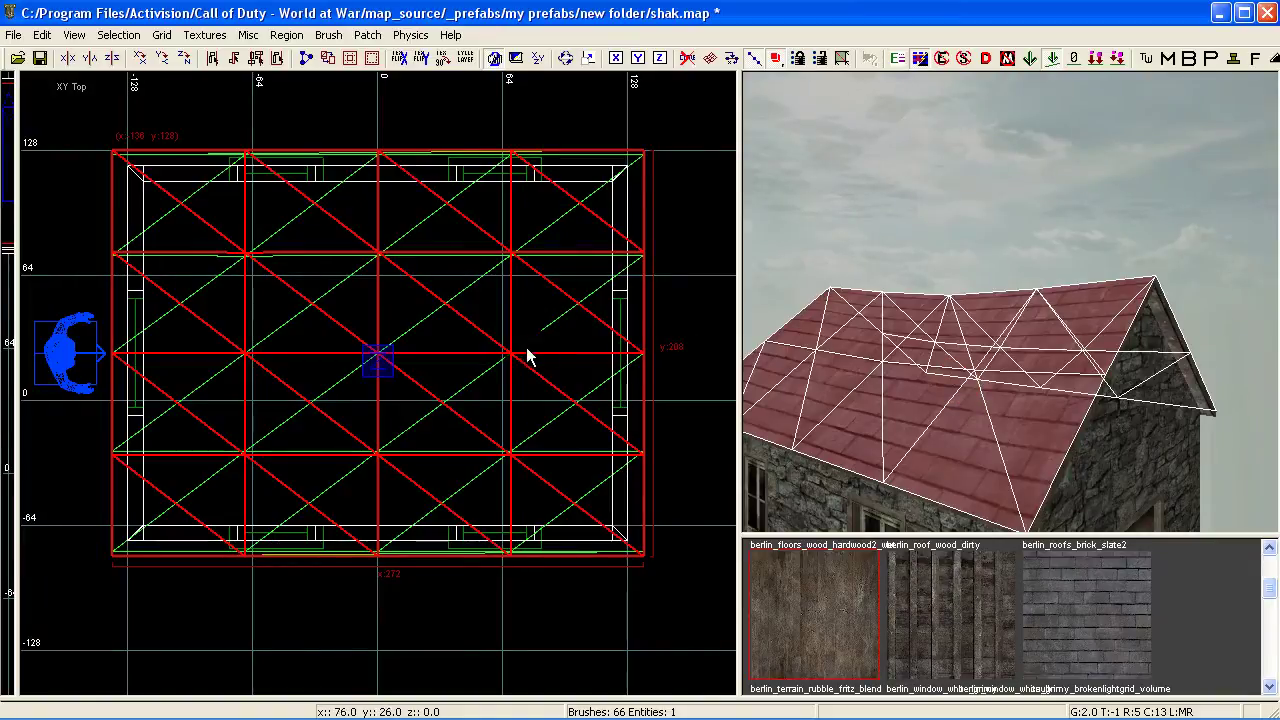
pyautogui.click(161, 34)
pyautogui.click(200, 140)
pyautogui.scroll(1, 386, 354)
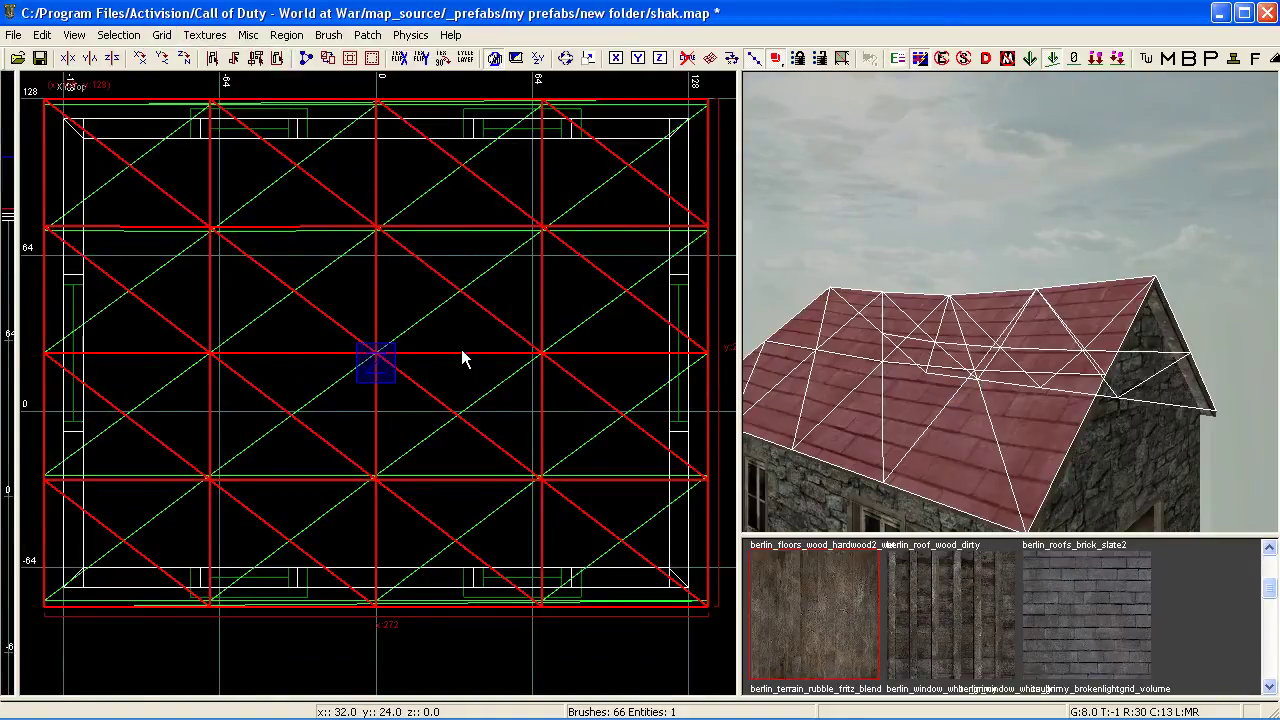
# Step: Duplicate the upper roof patch and place the copy directly above the original, raised 8 units
pyautogui.scroll(-1, 461, 349)
pyautogui.press('space')
pyautogui.moveTo(497, 352); pyautogui.dragTo(483, 351)
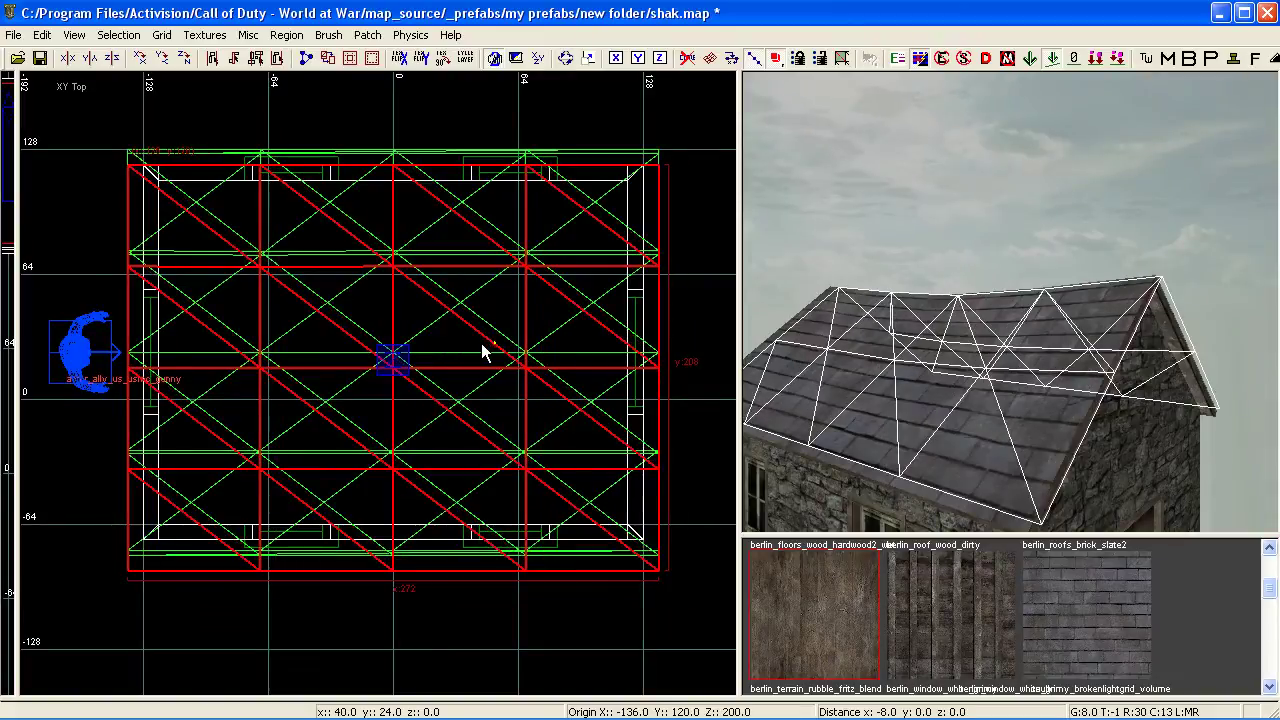
pyautogui.hotkey('ctrl', 'Tab')
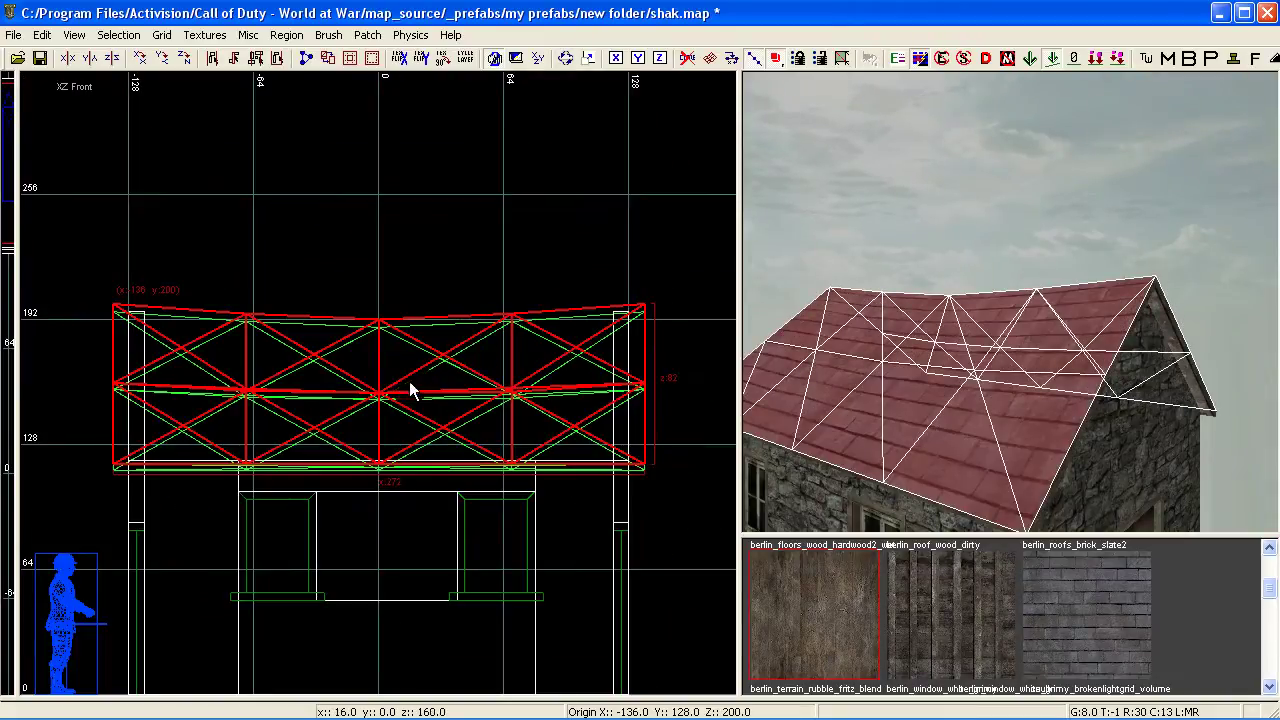
pyautogui.moveTo(410, 390); pyautogui.dragTo(410, 376)
# Step: Texture the raised roof copy with berlin_terrain_rubble_fritz_blend using CAP patch texturing
pyautogui.moveTo(971, 622)
pyautogui.mouseDown(button='right')
pyautogui.moveTo(923, 611)
pyautogui.moveTo(810, 648)
pyautogui.mouseUp(button='right')
pyautogui.click(810, 648)
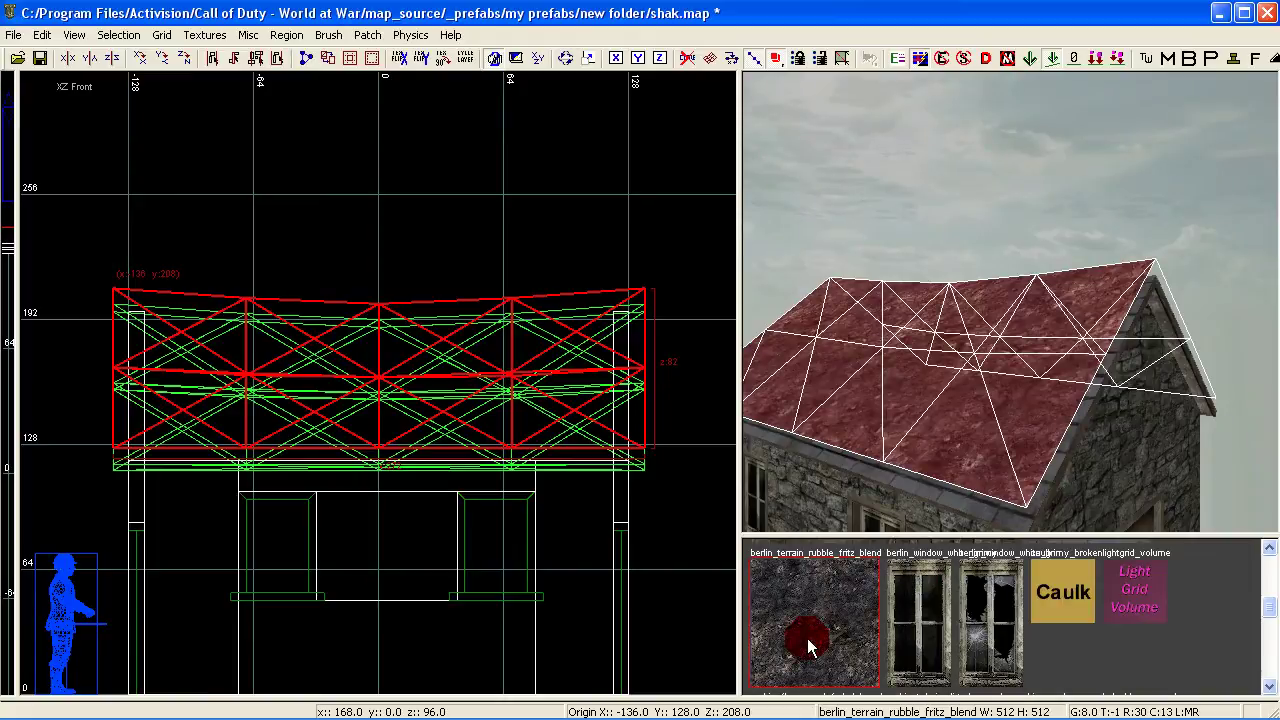
pyautogui.press('s')
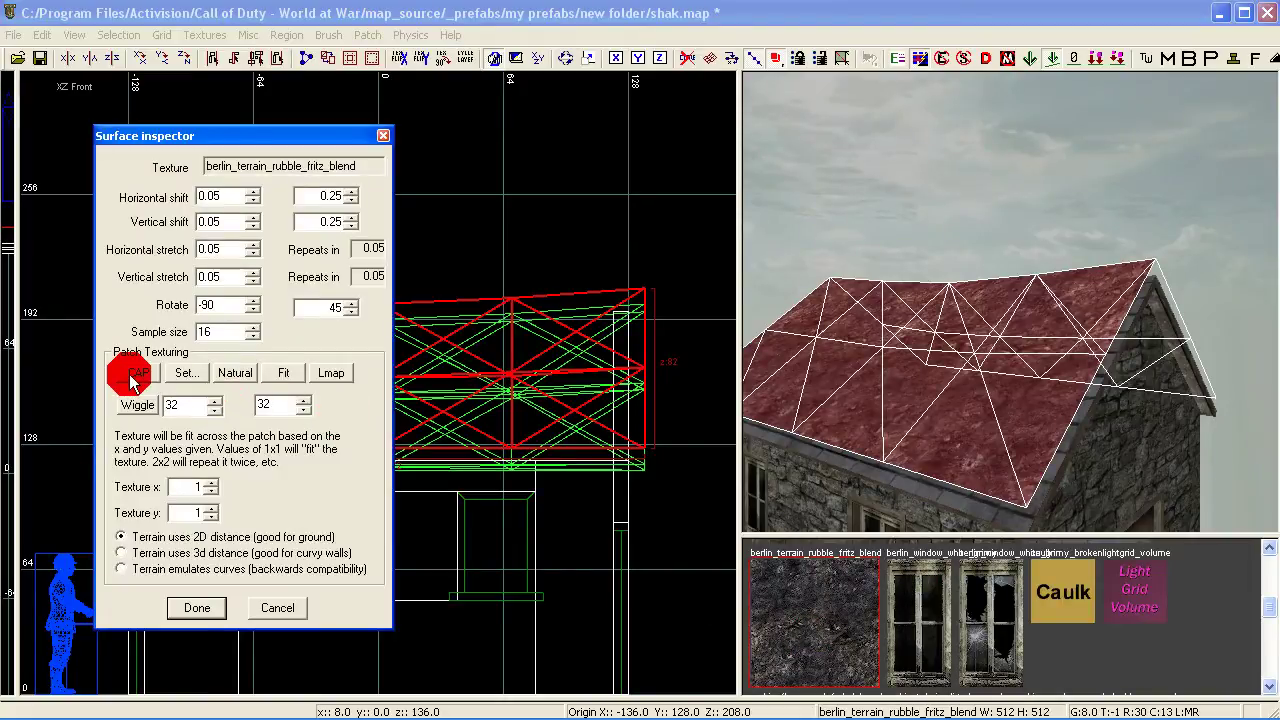
pyautogui.click(130, 375)
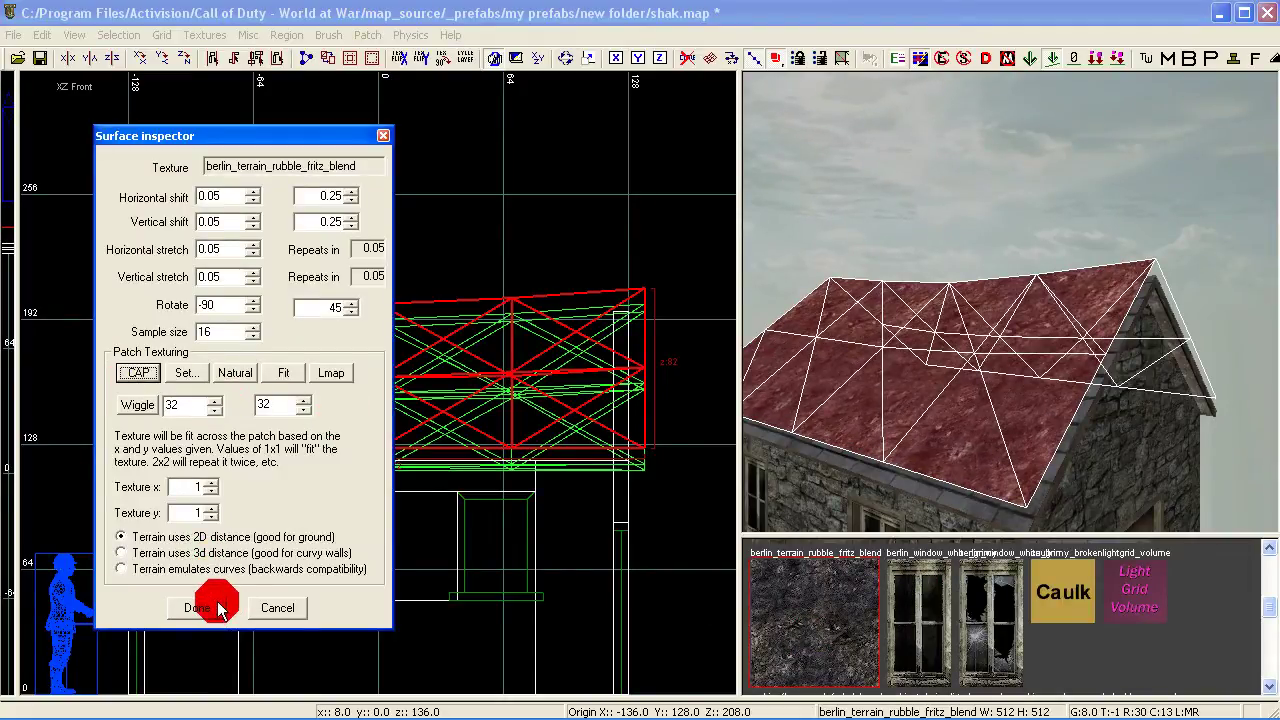
# Step: Fade areas of the rubble patch by painting alpha with Flatten at height 0, inner radius 16 and outer radius 26
pyautogui.press('y')
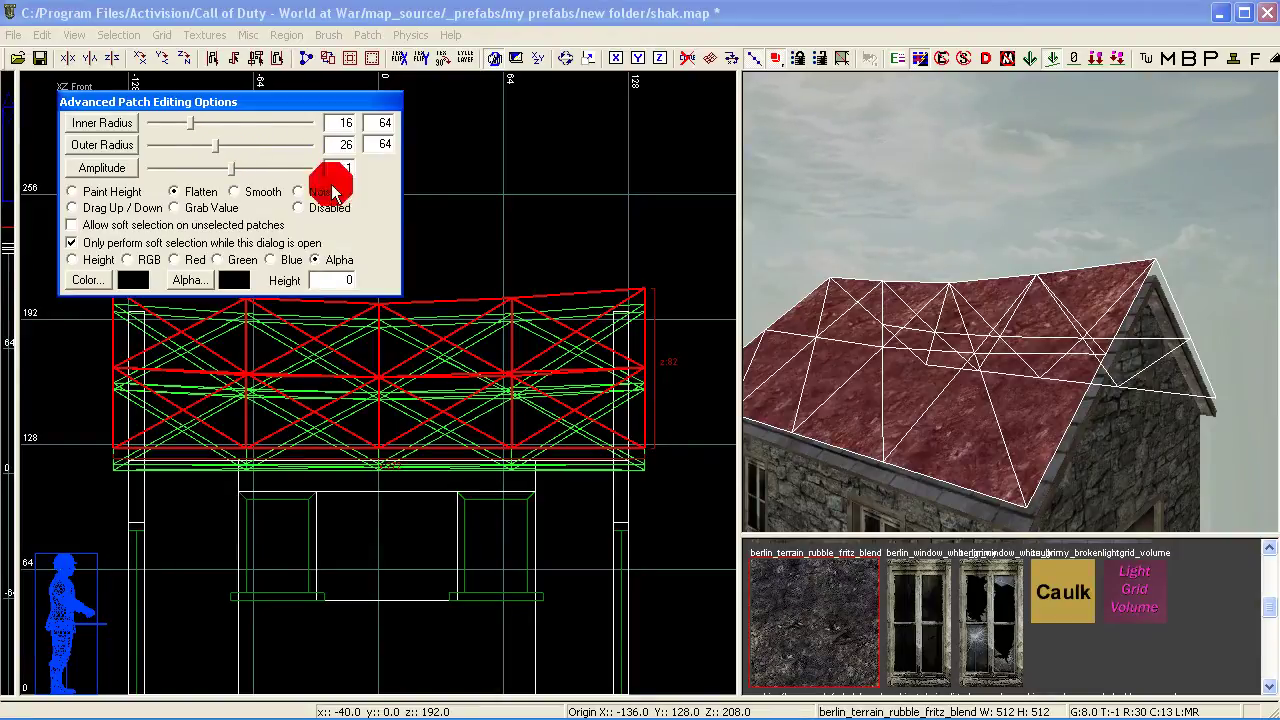
pyautogui.moveTo(918, 401); pyautogui.dragTo(911, 423, button='right')
pyautogui.moveTo(920, 366); pyautogui.dragTo(949, 578)
pyautogui.moveTo(911, 625)
pyautogui.mouseDown()
pyautogui.moveTo(871, 486)
pyautogui.moveTo(846, 470)
pyautogui.mouseUp()
pyautogui.moveTo(989, 460)
pyautogui.mouseDown()
pyautogui.moveTo(1047, 408)
pyautogui.moveTo(882, 388)
pyautogui.moveTo(817, 410)
pyautogui.moveTo(851, 454)
pyautogui.moveTo(892, 436)
pyautogui.mouseUp()
pyautogui.moveTo(891, 437)
pyautogui.mouseDown(button='right')
pyautogui.moveTo(760, 437)
pyautogui.moveTo(891, 437)
pyautogui.mouseUp(button='right')
pyautogui.moveTo(932, 438); pyautogui.dragTo(970, 440)
pyautogui.moveTo(872, 405); pyautogui.dragTo(904, 440)
# Step: Set the brush amplitude to 1.414, fade more rubble across both slopes, and leave patch painting with the patch deselected
pyautogui.moveTo(388, 288); pyautogui.dragTo(231, 176)
pyautogui.click(814, 428)
pyautogui.moveTo(945, 341)
pyautogui.mouseDown()
pyautogui.moveTo(1152, 335)
pyautogui.moveTo(1163, 313)
pyautogui.moveTo(968, 290)
pyautogui.moveTo(954, 326)
pyautogui.mouseUp()
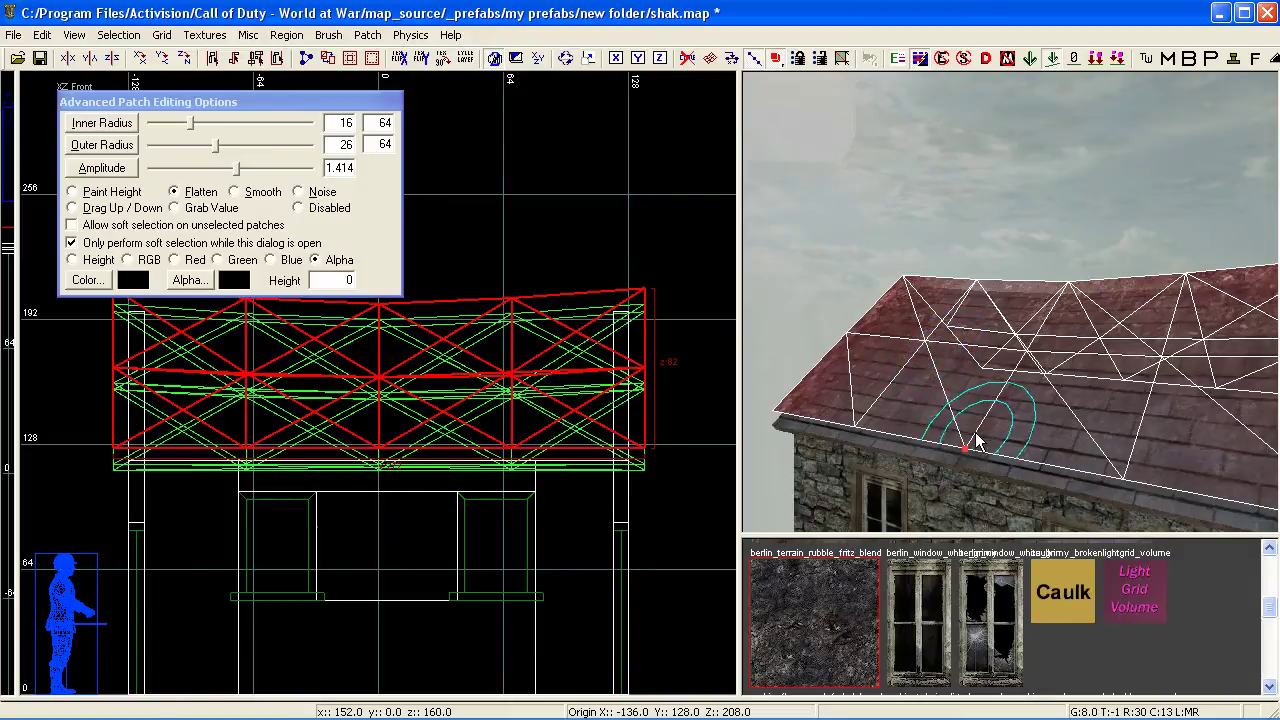
pyautogui.moveTo(967, 445)
pyautogui.mouseDown()
pyautogui.moveTo(1128, 463)
pyautogui.moveTo(1166, 394)
pyautogui.moveTo(845, 393)
pyautogui.moveTo(818, 412)
pyautogui.mouseUp()
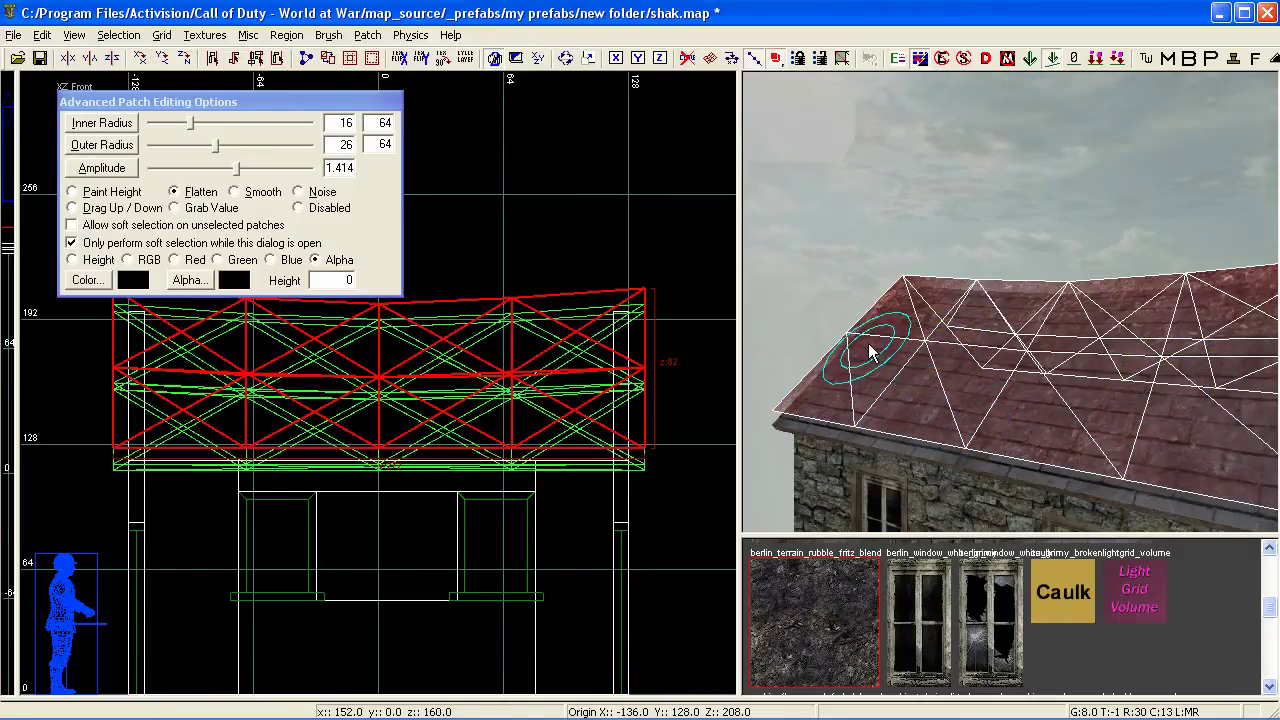
pyautogui.moveTo(940, 391); pyautogui.dragTo(943, 391, button='right')
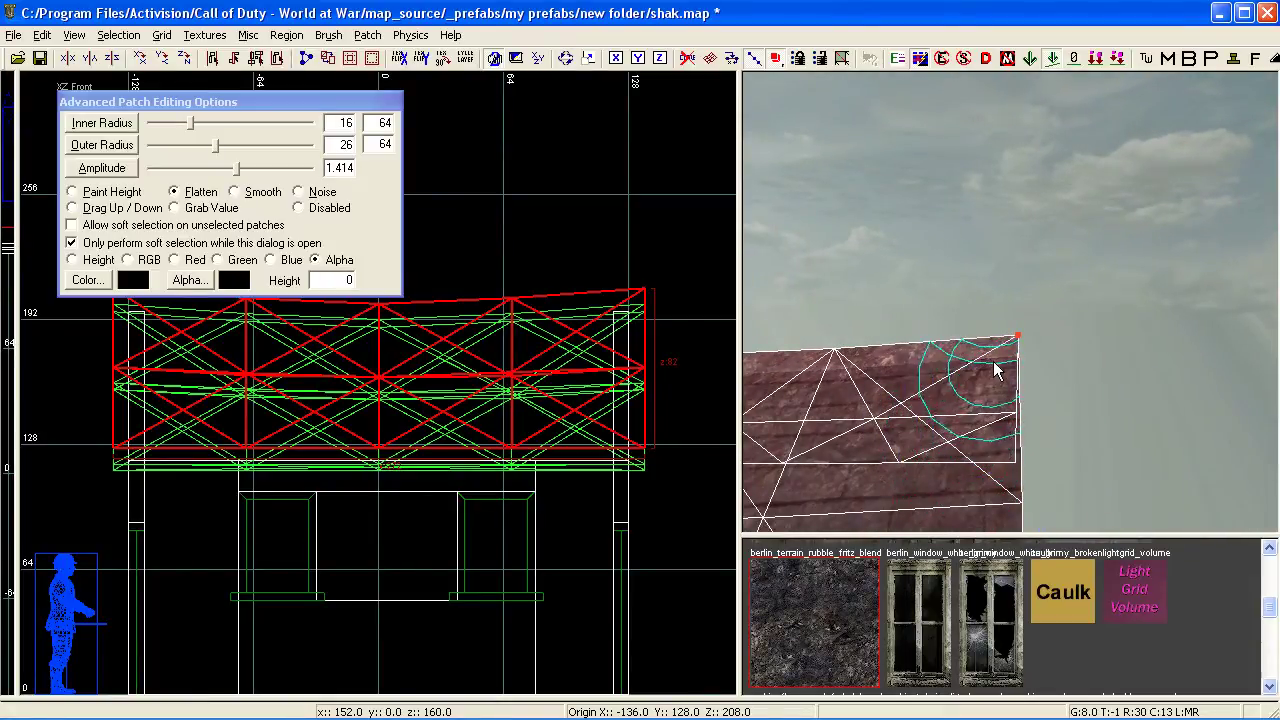
pyautogui.moveTo(902, 432); pyautogui.dragTo(931, 395, button='right')
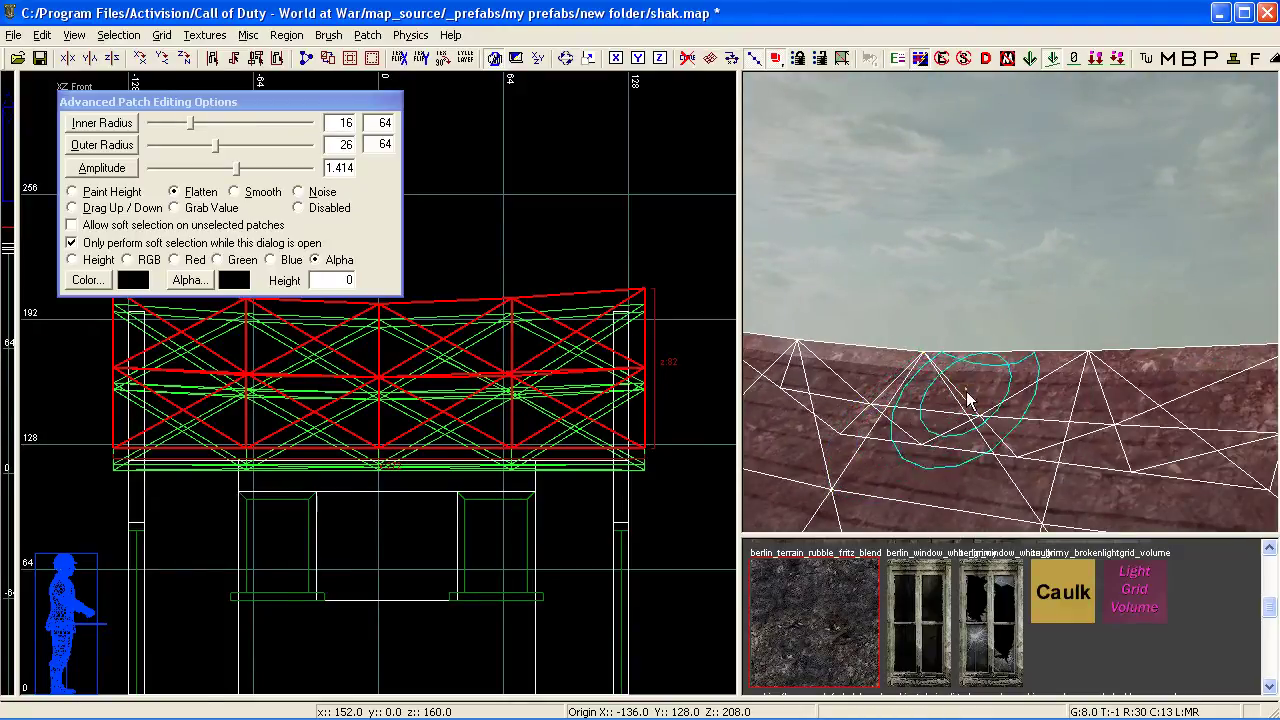
pyautogui.moveTo(854, 414); pyautogui.dragTo(932, 431, button='right')
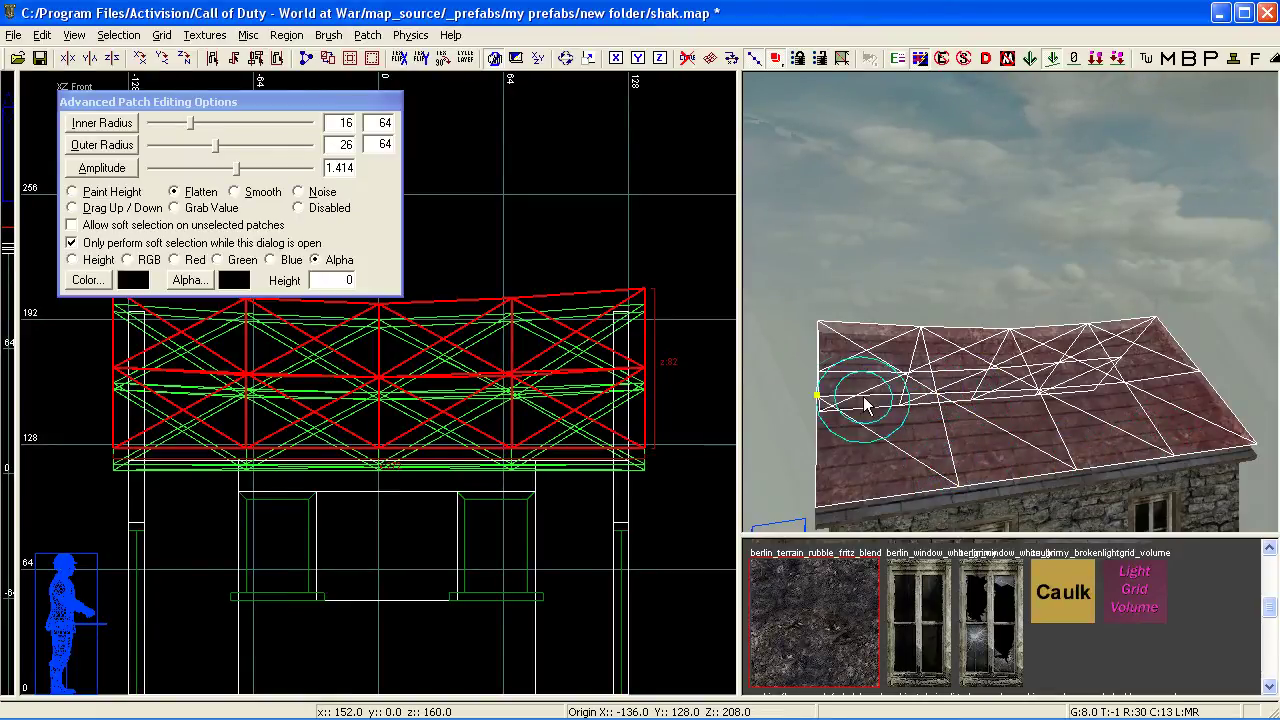
pyautogui.moveTo(968, 476)
pyautogui.mouseDown(button='right')
pyautogui.moveTo(962, 450)
pyautogui.moveTo(985, 430)
pyautogui.moveTo(968, 480)
pyautogui.mouseUp(button='right')
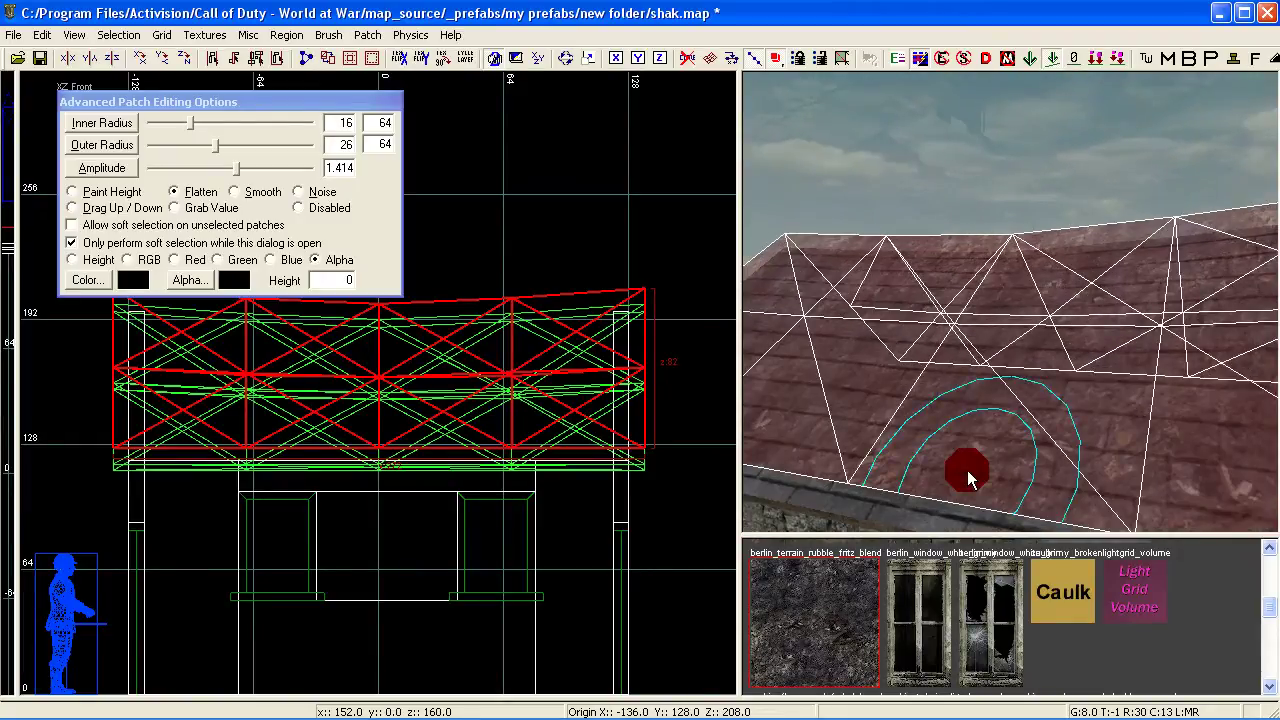
pyautogui.press('Escape')
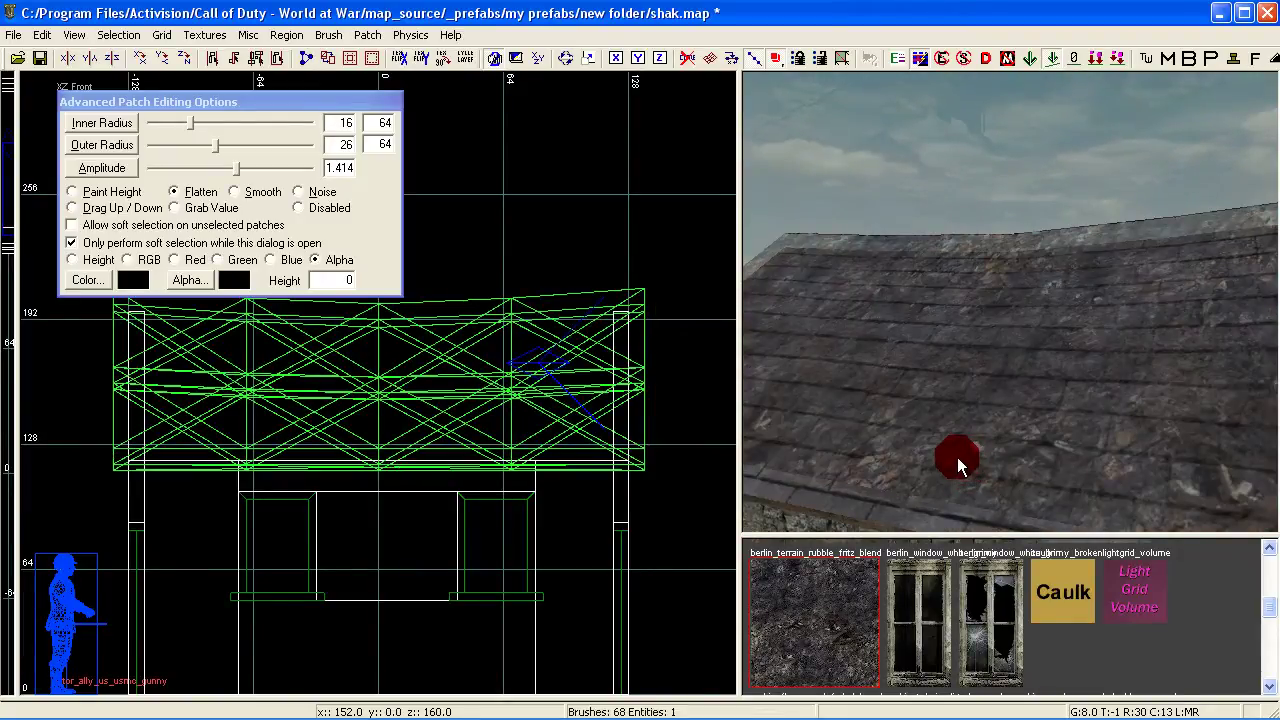
pyautogui.press('y')
# Step: Lower the painted rubble patch 8 units back onto the slate roof and deselect it
pyautogui.moveTo(957, 458); pyautogui.dragTo(983, 433, button='right')
pyautogui.keyDown('shift'); pyautogui.click(970, 366); pyautogui.keyUp('shift')
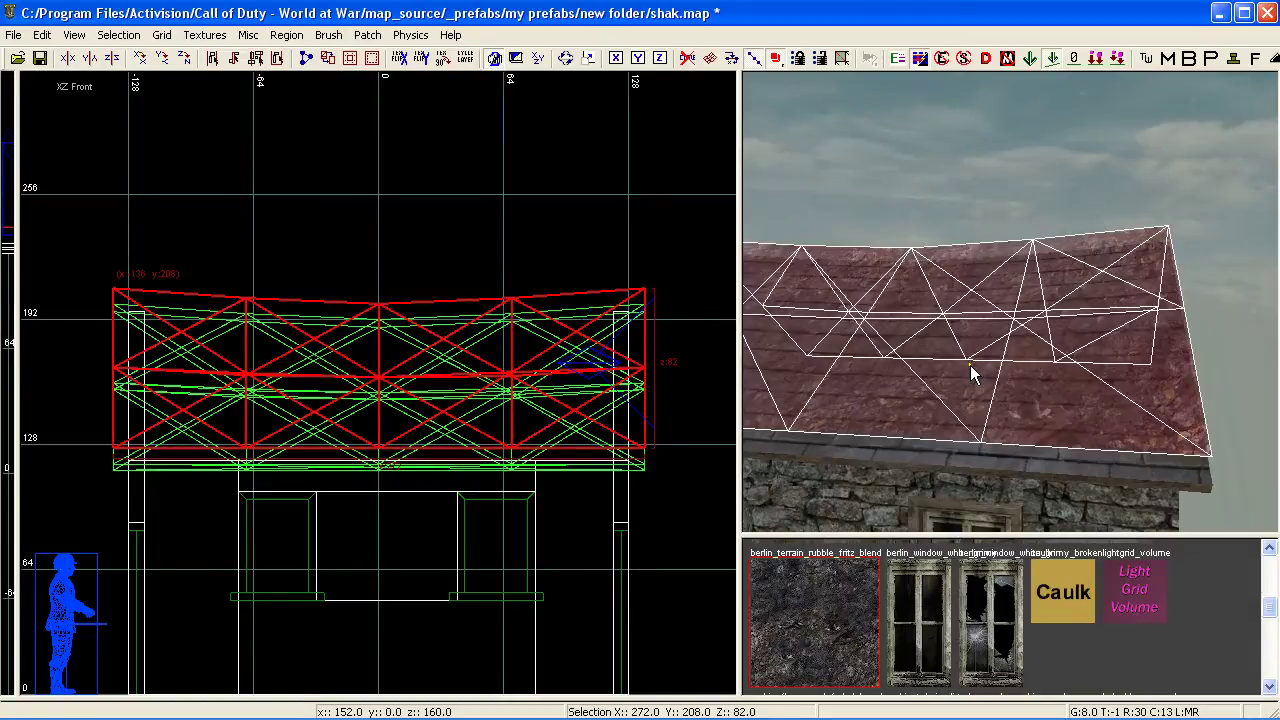
pyautogui.scroll(3, 380, 329)
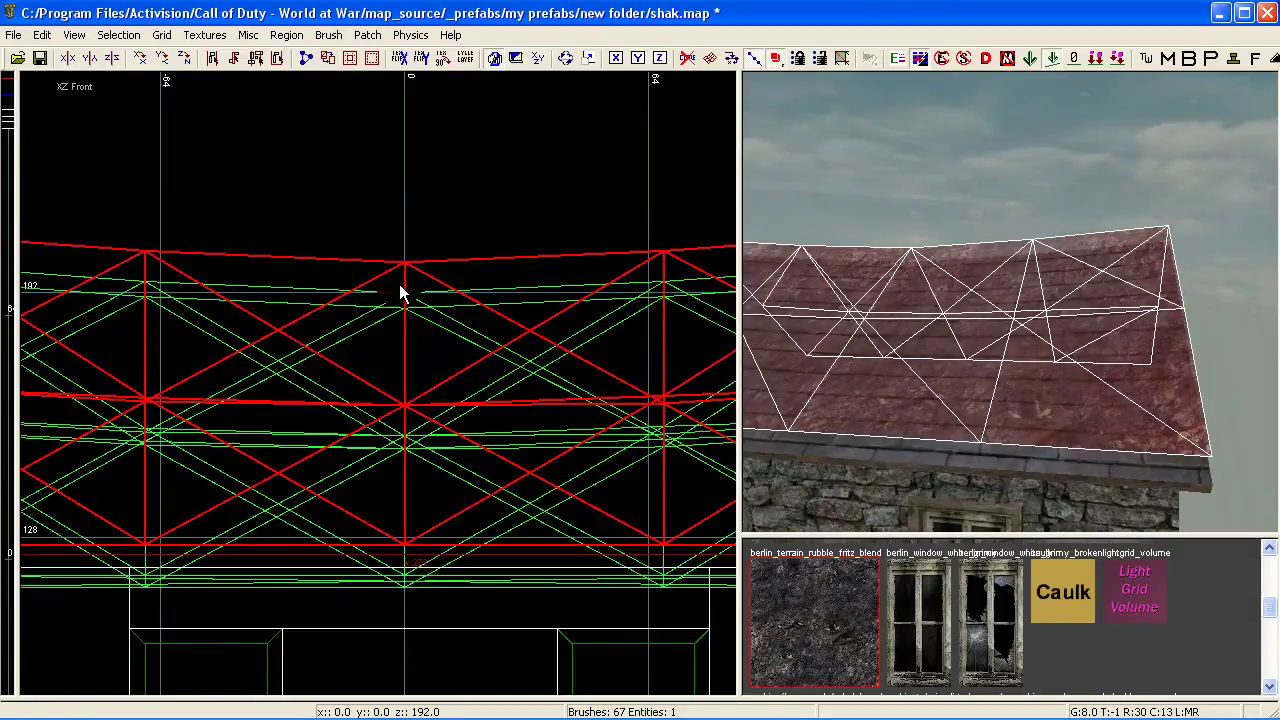
pyautogui.moveTo(400, 290); pyautogui.dragTo(402, 300)
pyautogui.press('Escape')
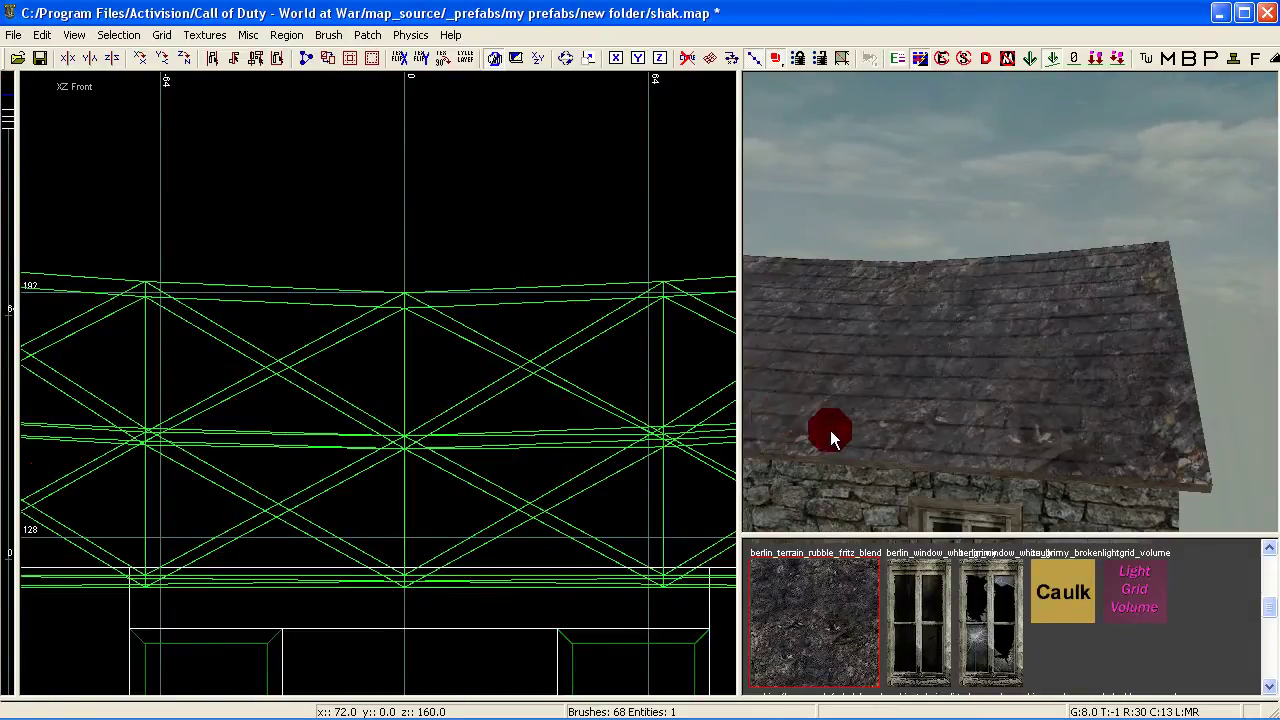
# Step: Examine the blended roof around the shack in the 3D view and its profile in the YZ side view
pyautogui.moveTo(834, 434); pyautogui.dragTo(791, 431, button='right')
pyautogui.scroll(-3, 445, 443)
pyautogui.moveTo(443, 441); pyautogui.dragTo(437, 434, button='right')
pyautogui.hotkey('ctrl', 'Tab')
pyautogui.scroll(-2, 439, 448)
pyautogui.moveTo(332, 446); pyautogui.dragTo(396, 448, button='right')
pyautogui.scroll(2, 262, 472)
pyautogui.moveTo(262, 472); pyautogui.dragTo(282, 367, button='right')
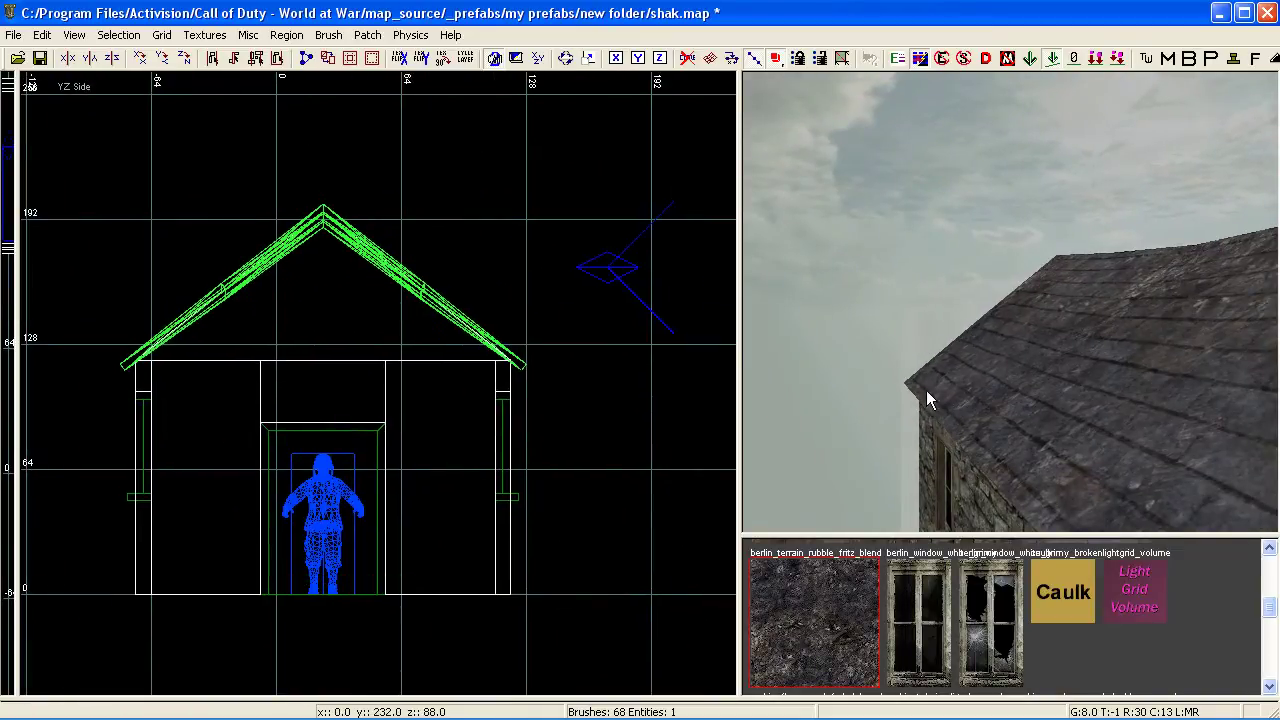
pyautogui.moveTo(927, 393); pyautogui.dragTo(927, 393, button='right')
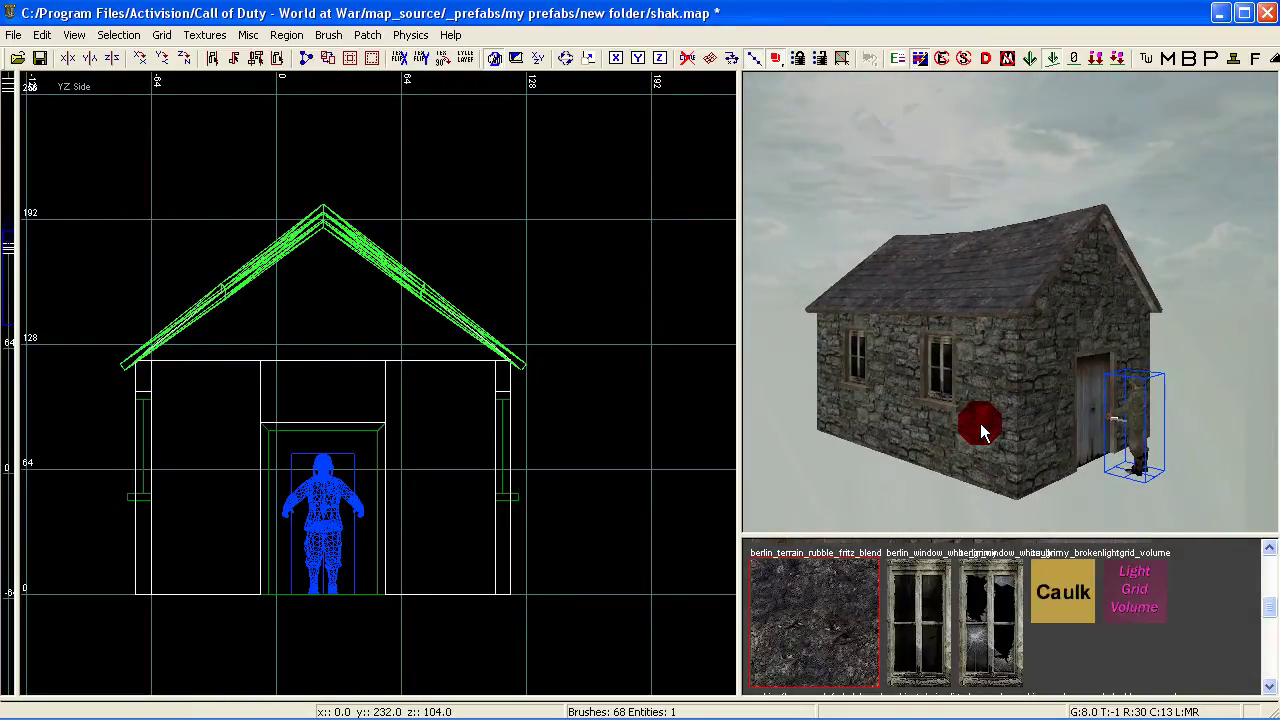
# Step: Raise the rubble blend patch 8 units above the roof, make it non-colliding, and deselect it
pyautogui.moveTo(980, 423); pyautogui.dragTo(978, 411, button='right')
pyautogui.keyDown('shift'); pyautogui.click(970, 395); pyautogui.keyUp('shift')
pyautogui.hotkey('ctrl', 'Tab')
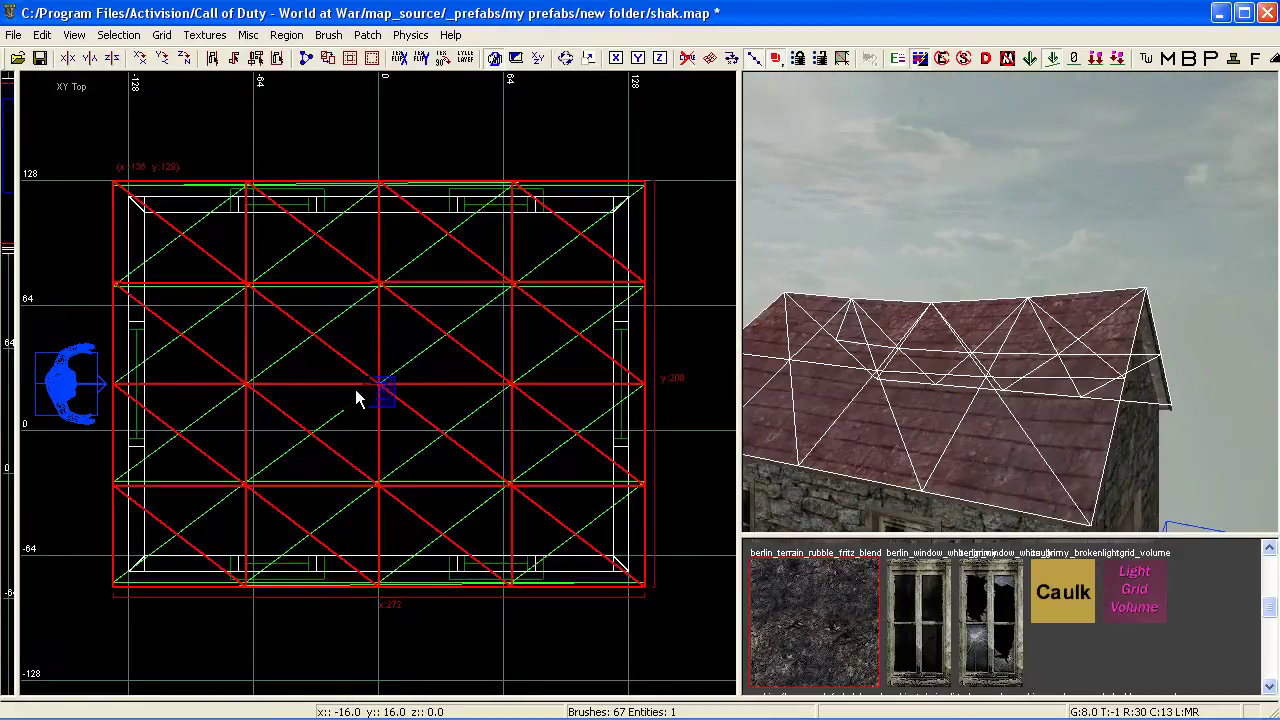
pyautogui.hotkey('ctrl', 'Tab')
pyautogui.scroll(1, 361, 387)
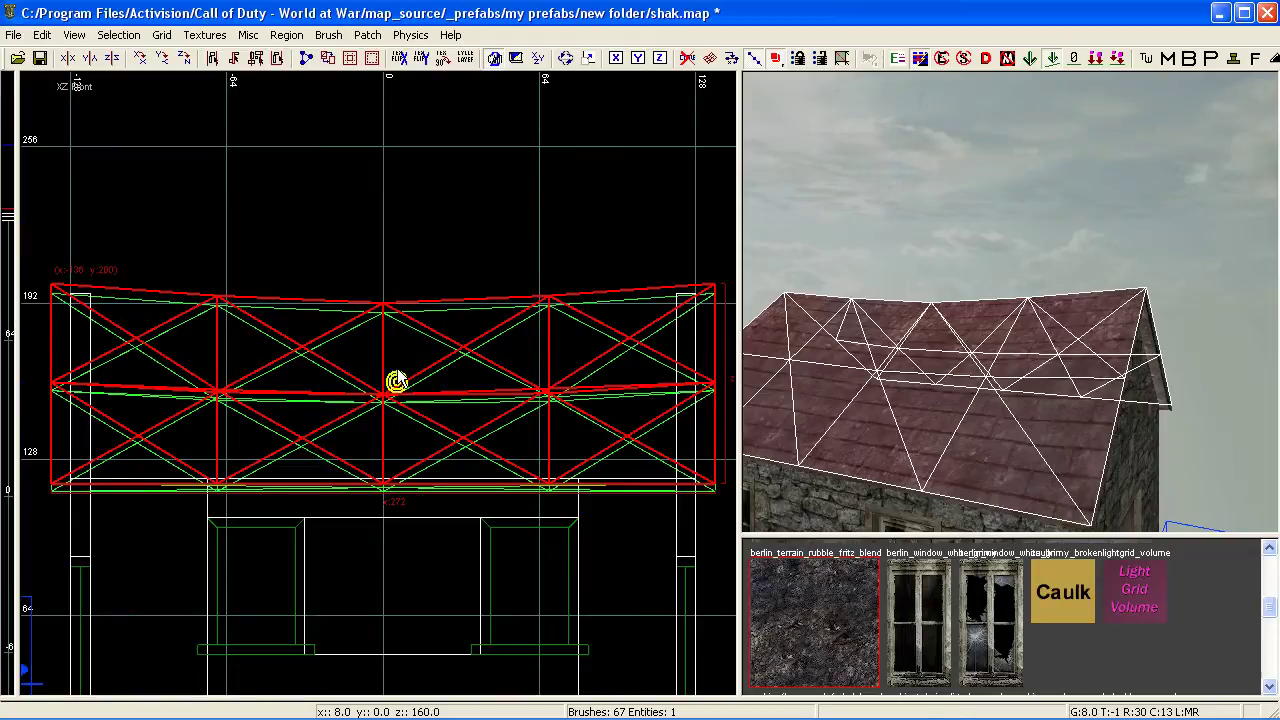
pyautogui.moveTo(396, 381); pyautogui.dragTo(394, 361)
pyautogui.rightClick(370, 206)
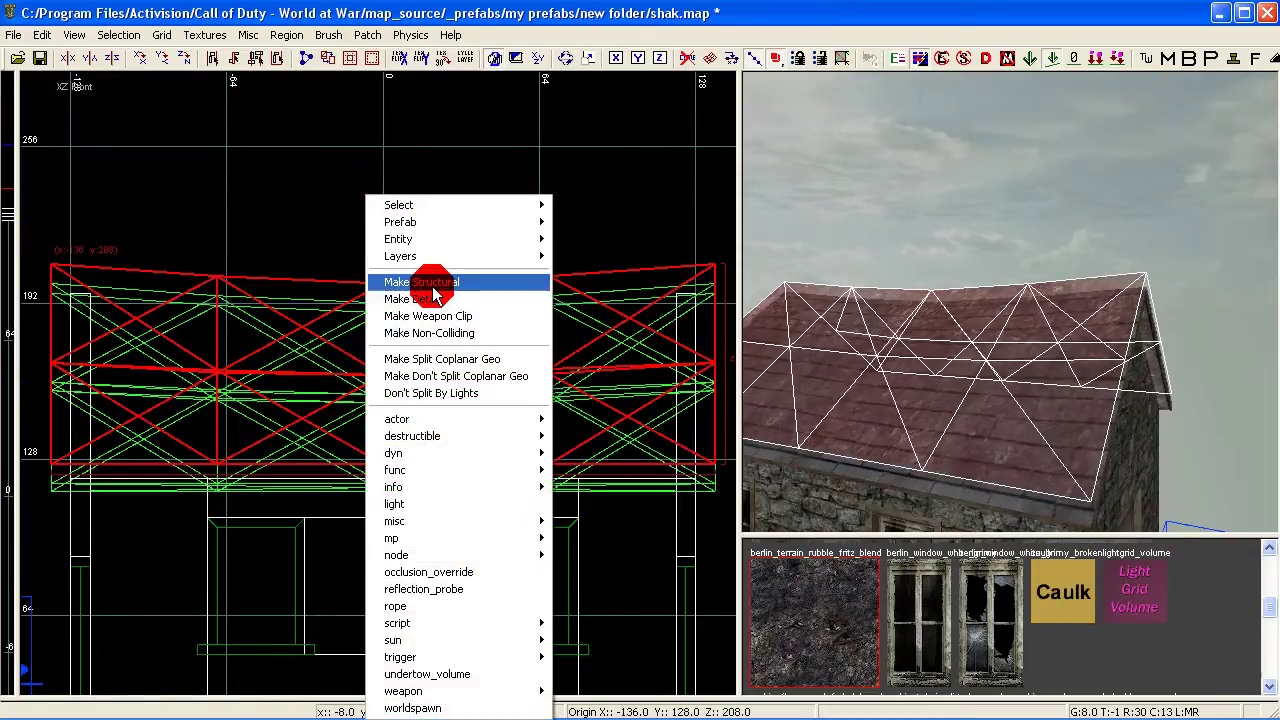
pyautogui.click(425, 332)
pyautogui.press('Escape')
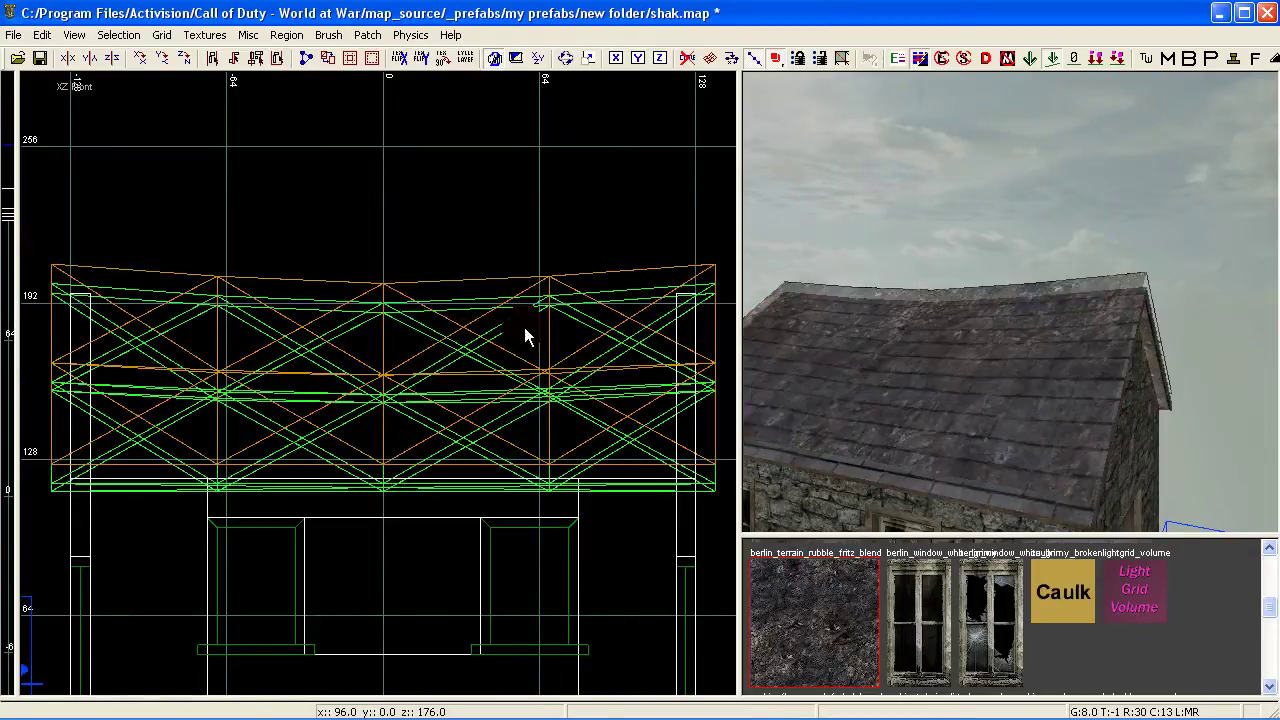
# Step: Lower the non-colliding rubble patch 8 units back onto the slate roof and deselect it
pyautogui.keyDown('shift'); pyautogui.click(873, 337); pyautogui.keyUp('shift')
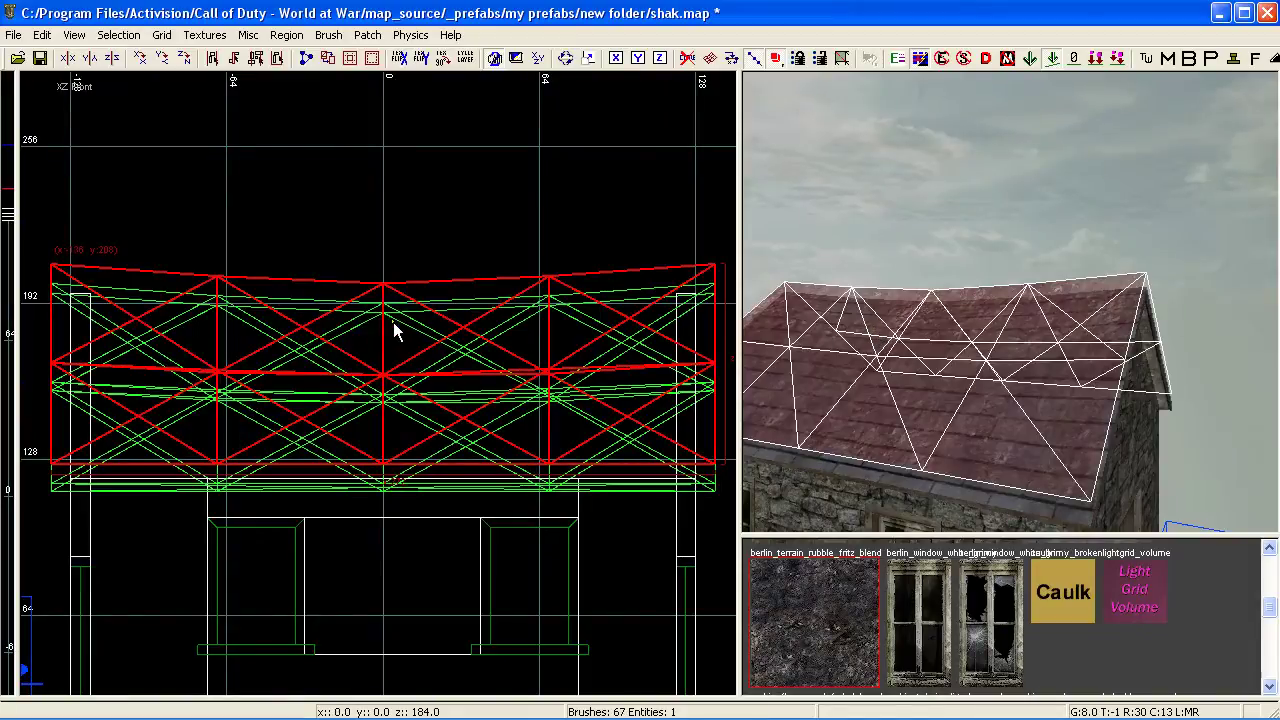
pyautogui.keyDown('shift'); pyautogui.click(831, 402); pyautogui.keyUp('shift')
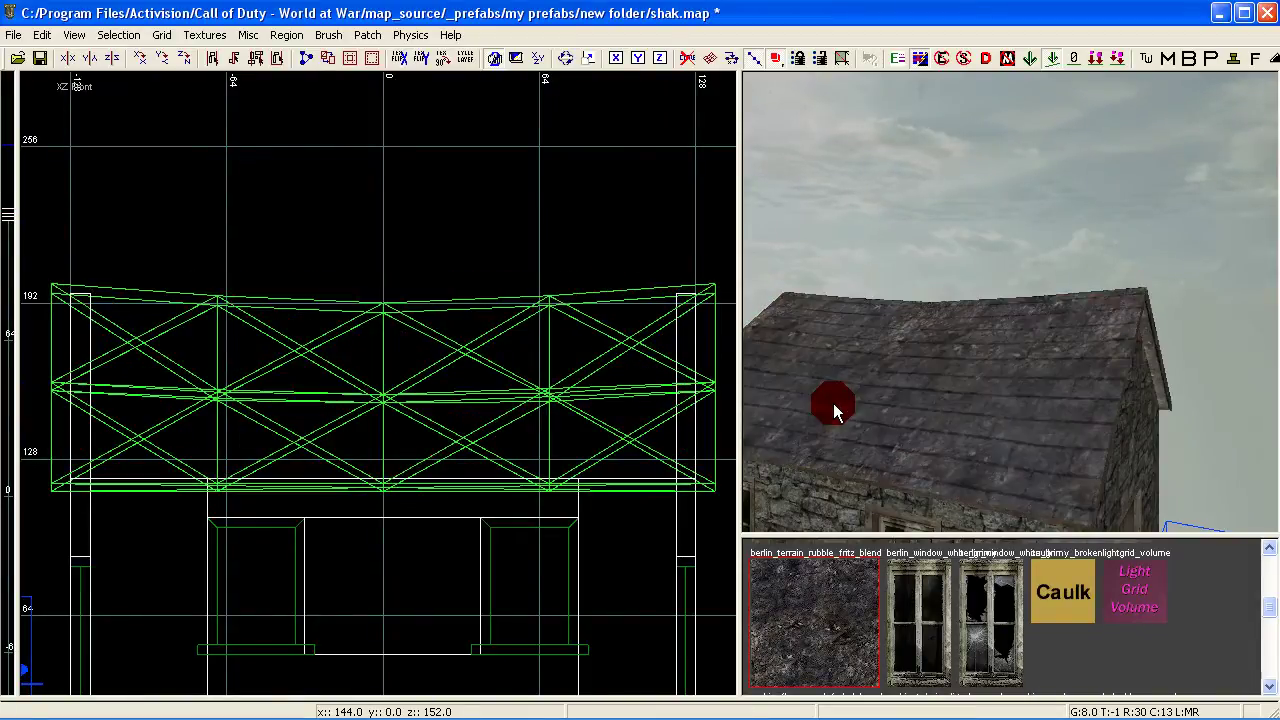
pyautogui.moveTo(897, 403); pyautogui.dragTo(850, 415, button='right')
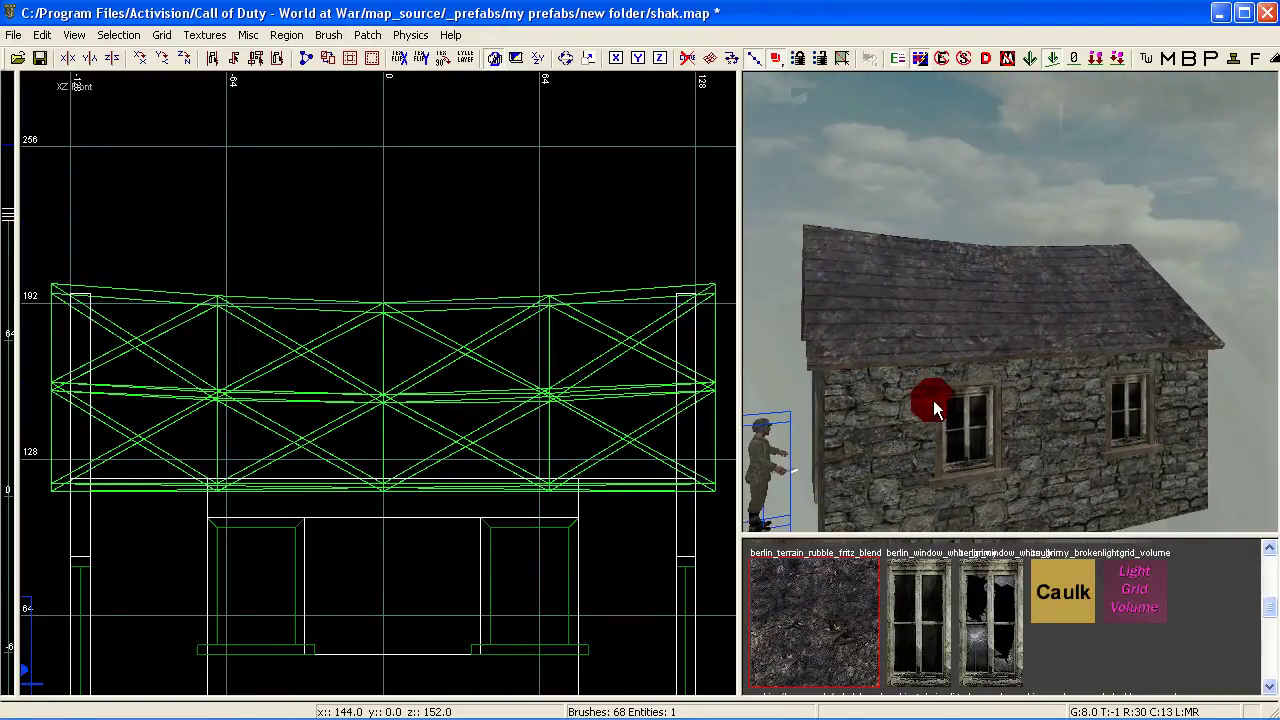